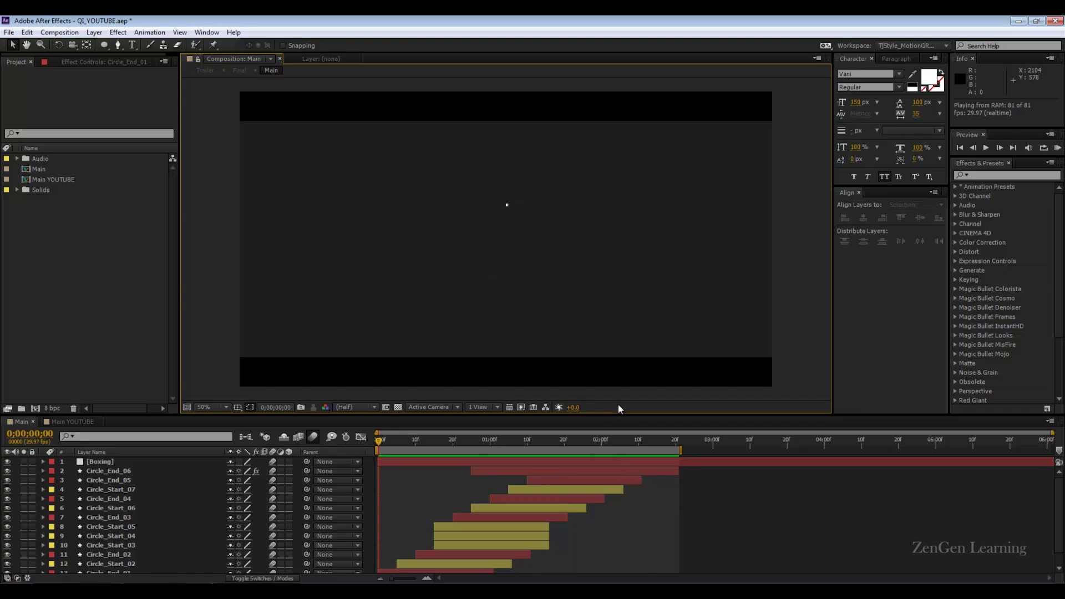
# - Preview the circle animation in the Main composition, scrub it to the one-second mark, and return from the browser to After Effects
pyautogui.press('space')
pyautogui.moveTo(517, 446); pyautogui.dragTo(466, 444)
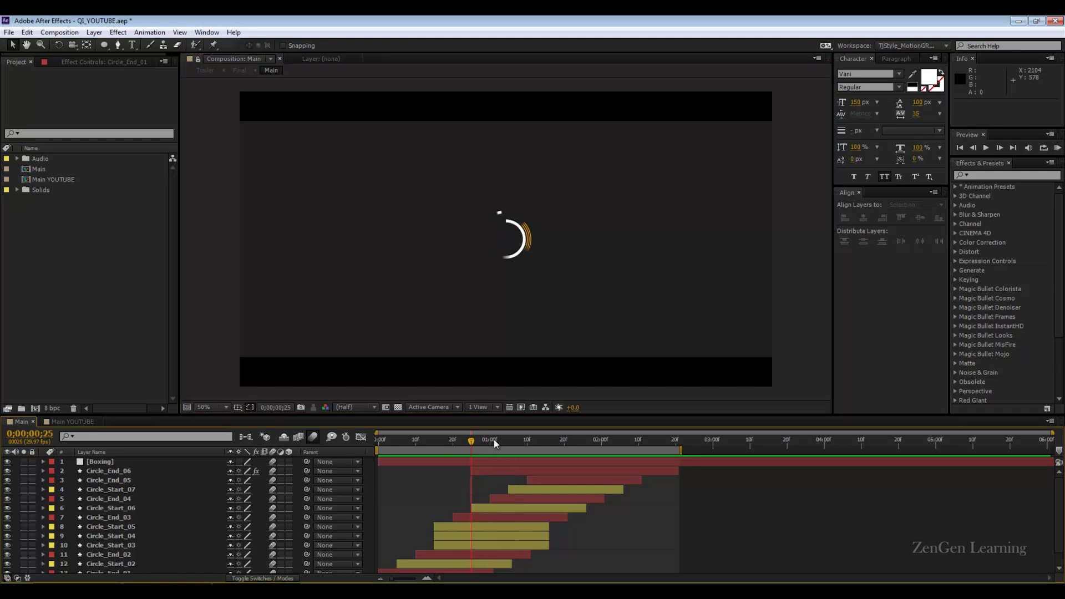
pyautogui.click(489, 444)
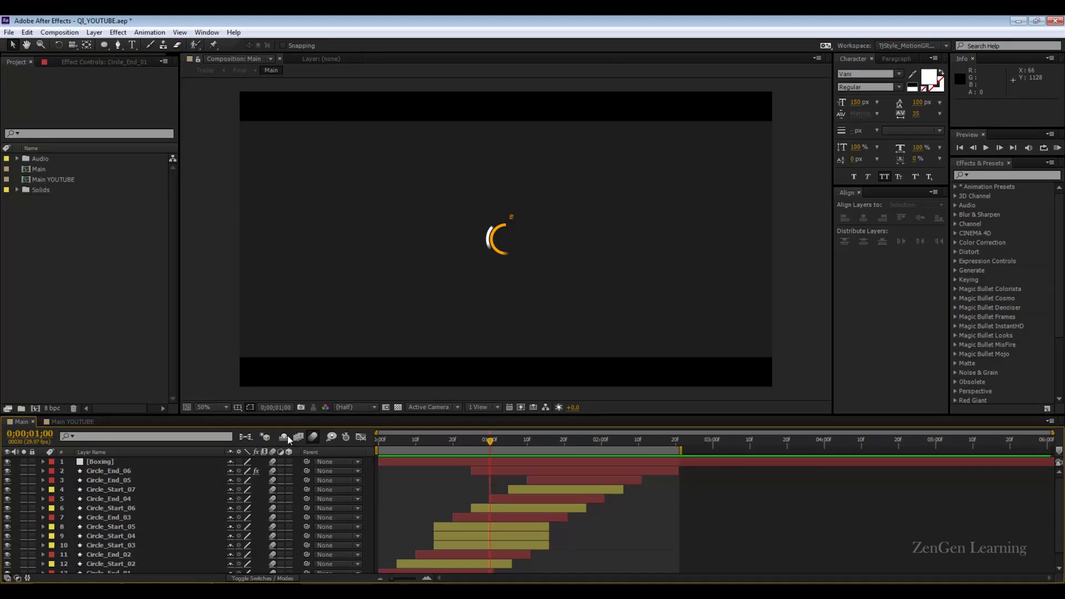
pyautogui.moveTo(488, 444)
pyautogui.mouseDown()
pyautogui.moveTo(524, 443)
pyautogui.moveTo(441, 440)
pyautogui.moveTo(489, 442)
pyautogui.mouseUp()
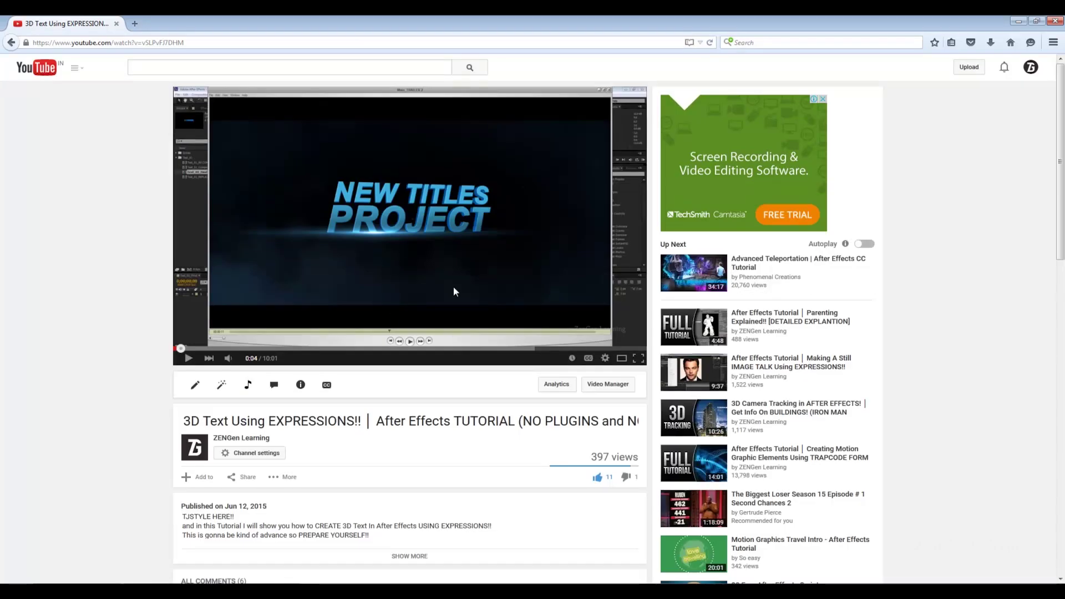
pyautogui.hotkey('alt', 'Tab')
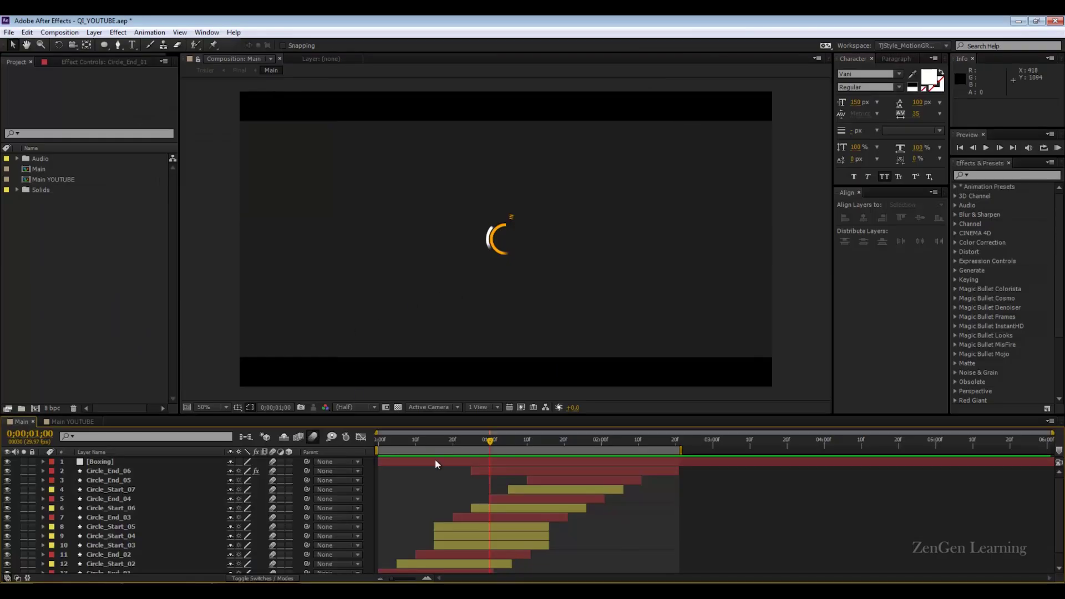
# - Examine the keyframed and modified properties of the circle layers in the Main composition and collapse them again
pyautogui.press('u')
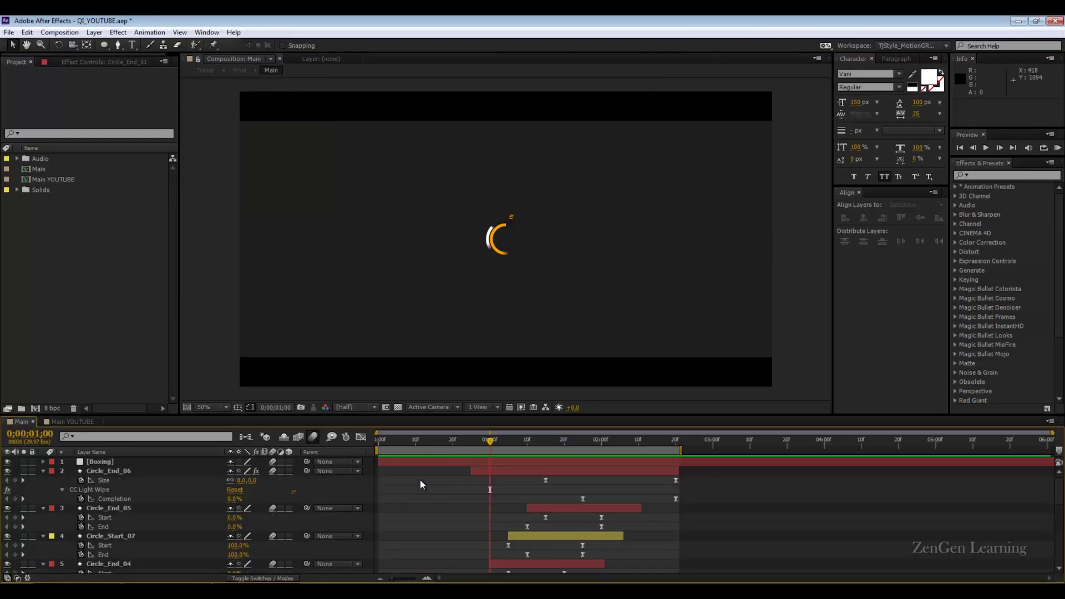
pyautogui.press('u')
pyautogui.press('u')
pyautogui.press('u')
pyautogui.scroll(-3, 420, 479)
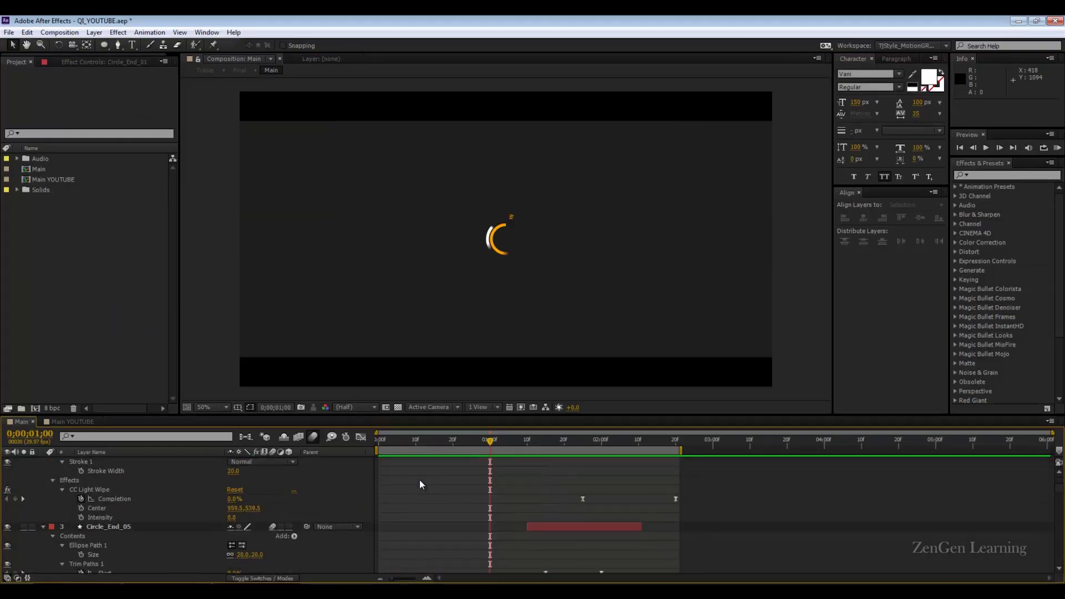
pyautogui.press('u')
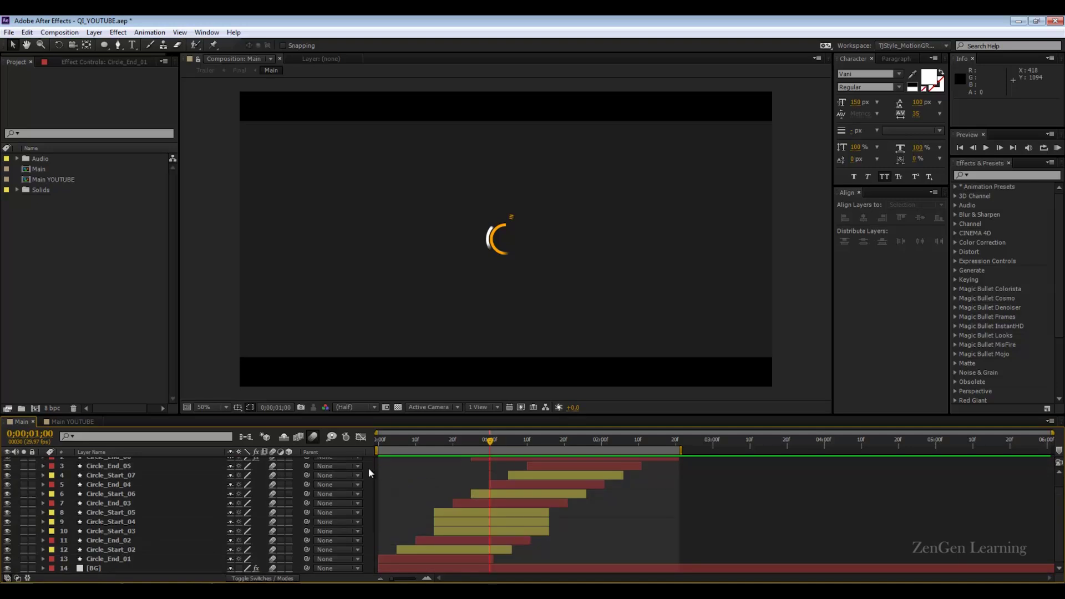
# - Open the Main YOUTUBE composition
pyautogui.click(70, 422)
pyautogui.rightClick(205, 515)
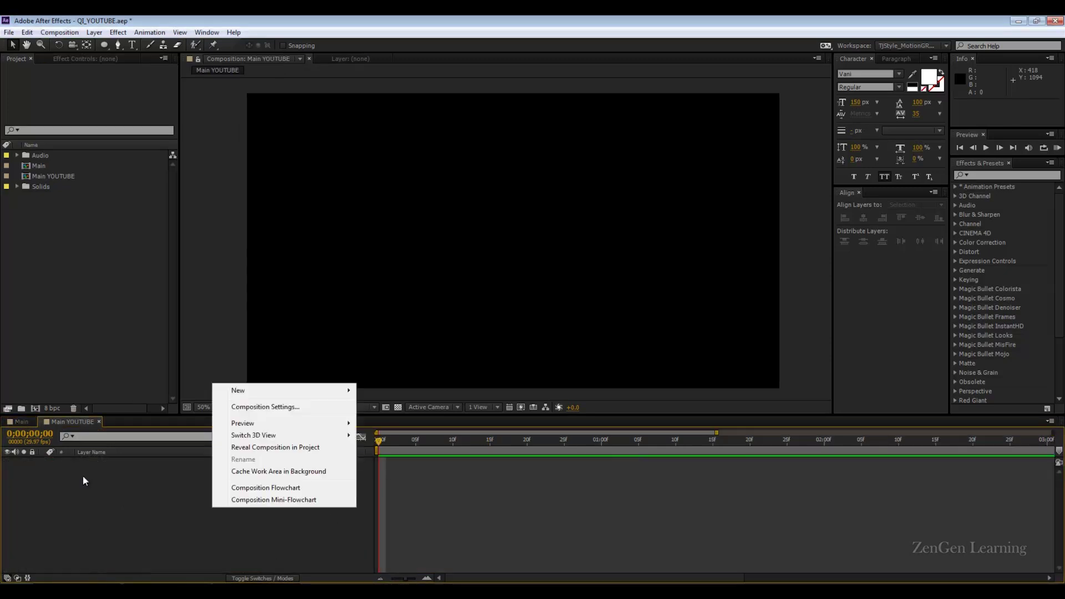
pyautogui.click(117, 492)
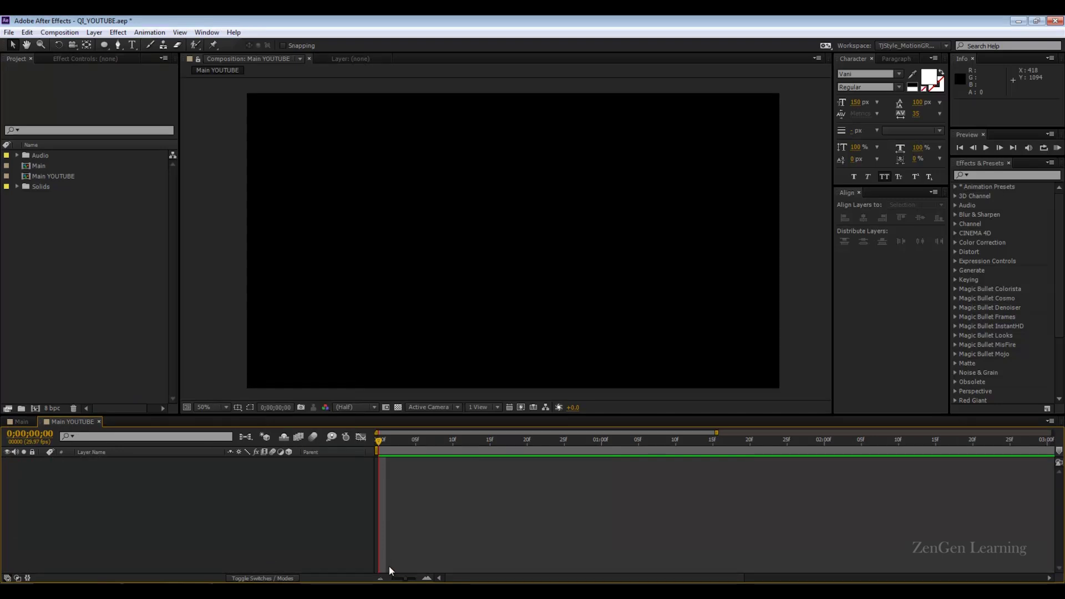
# - Create a 1920 × 1080 dark gray solid named BG and lock its layer
pyautogui.rightClick(195, 509)
pyautogui.moveTo(311, 390)
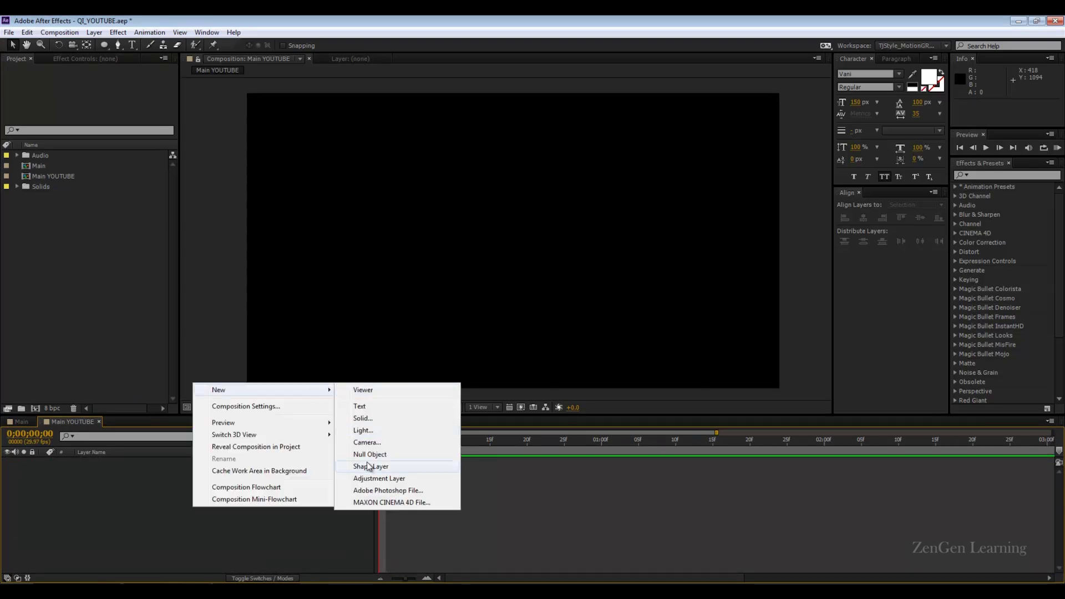
pyautogui.click(363, 418)
pyautogui.click(668, 411)
pyautogui.click(223, 499)
pyautogui.click(456, 372)
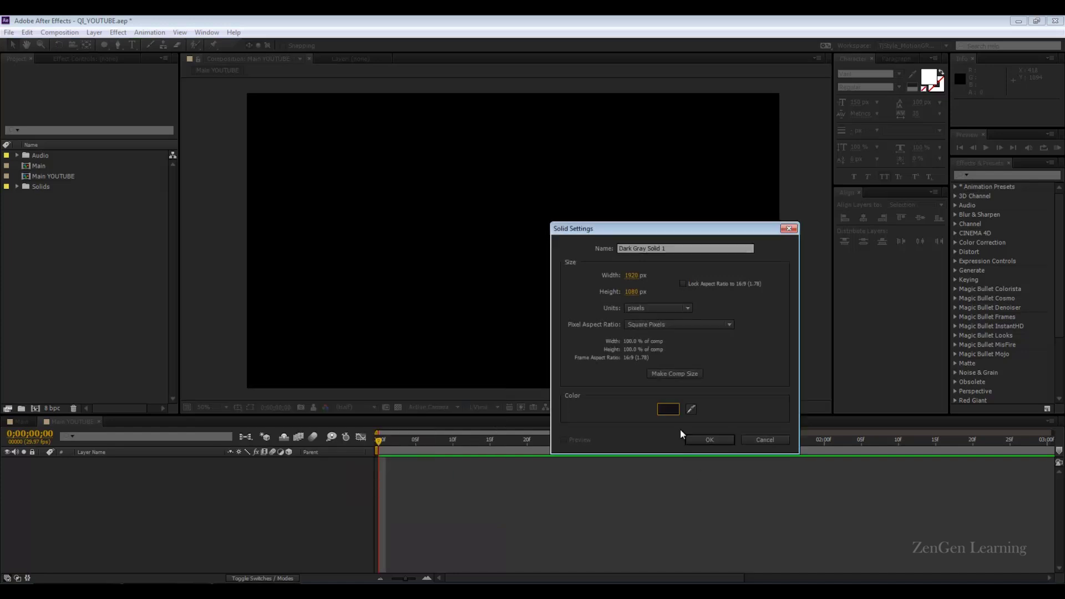
pyautogui.tripleClick(691, 248)
pyautogui.write('BG')
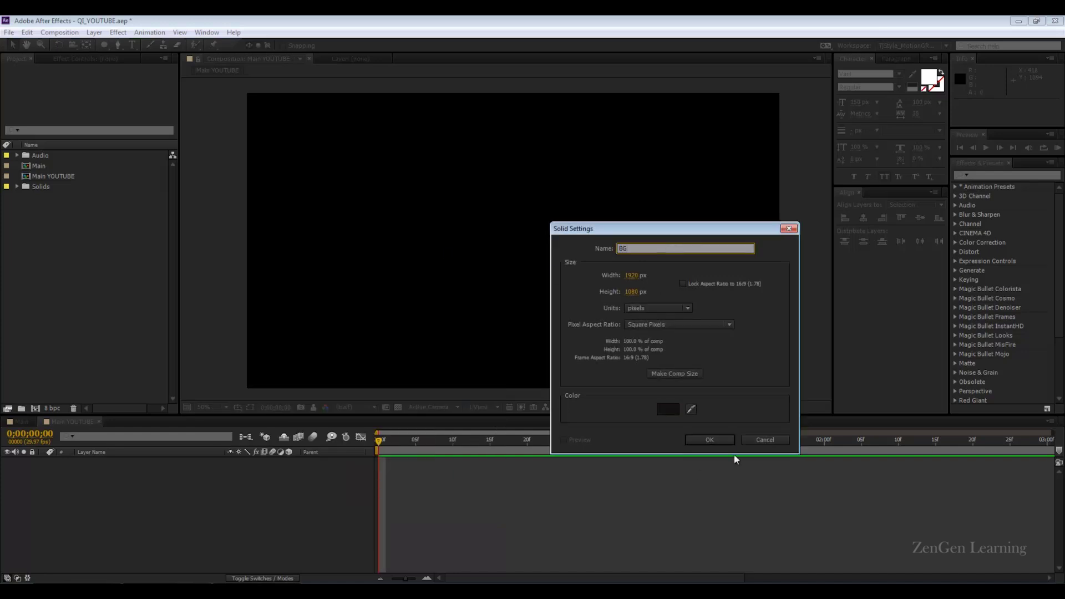
pyautogui.press('Return')
pyautogui.click(32, 462)
pyautogui.press('q')
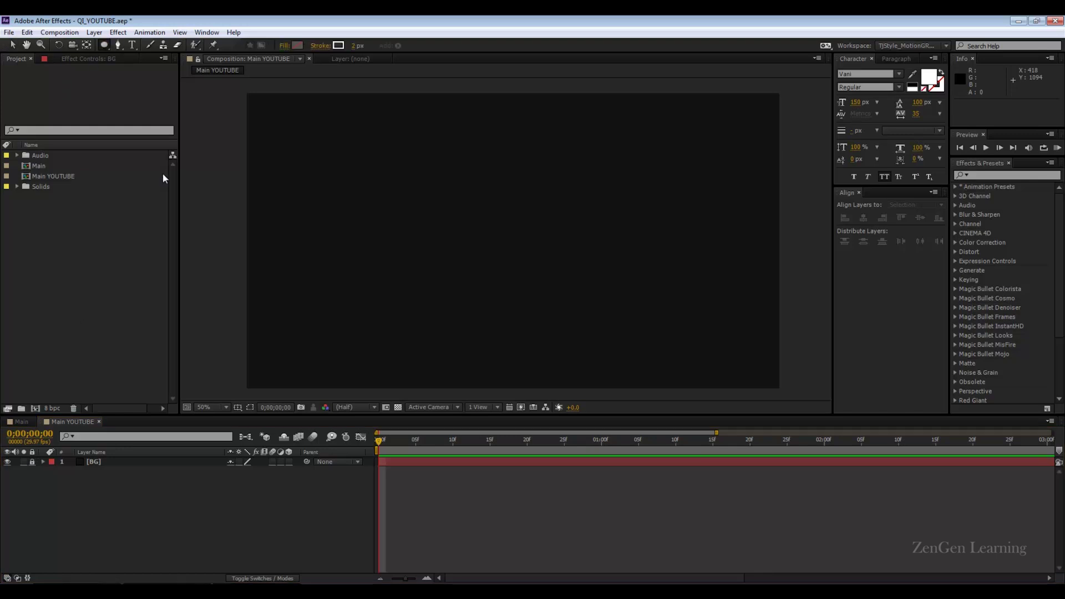
pyautogui.moveTo(413, 180)
pyautogui.mouseDown()
pyautogui.moveTo(535, 242)
pyautogui.moveTo(568, 239)
pyautogui.moveTo(572, 251)
pyautogui.mouseUp()
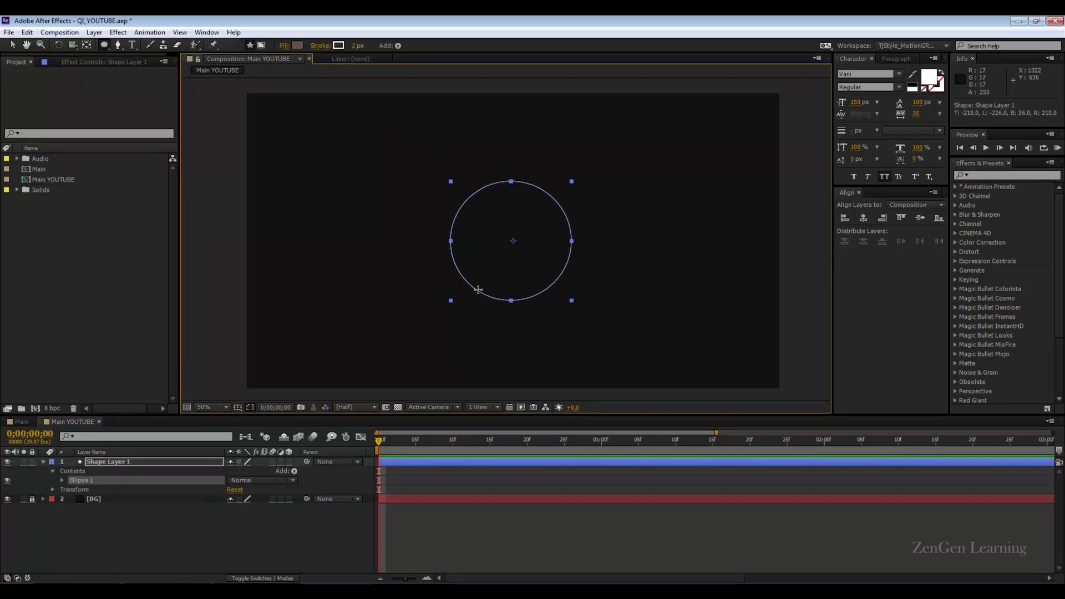
pyautogui.click(136, 462)
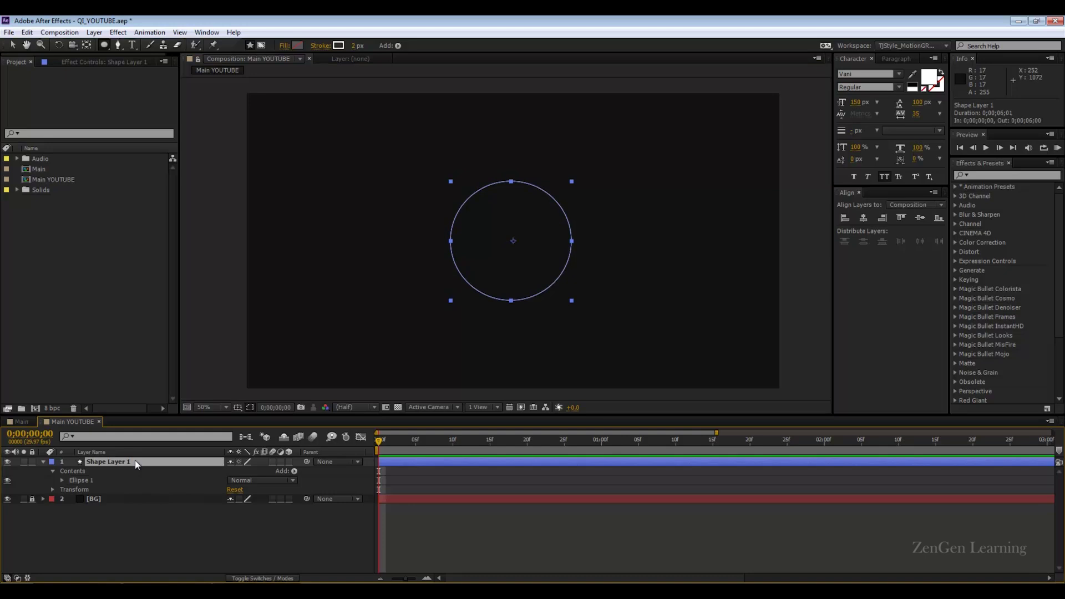
pyautogui.press('Delete')
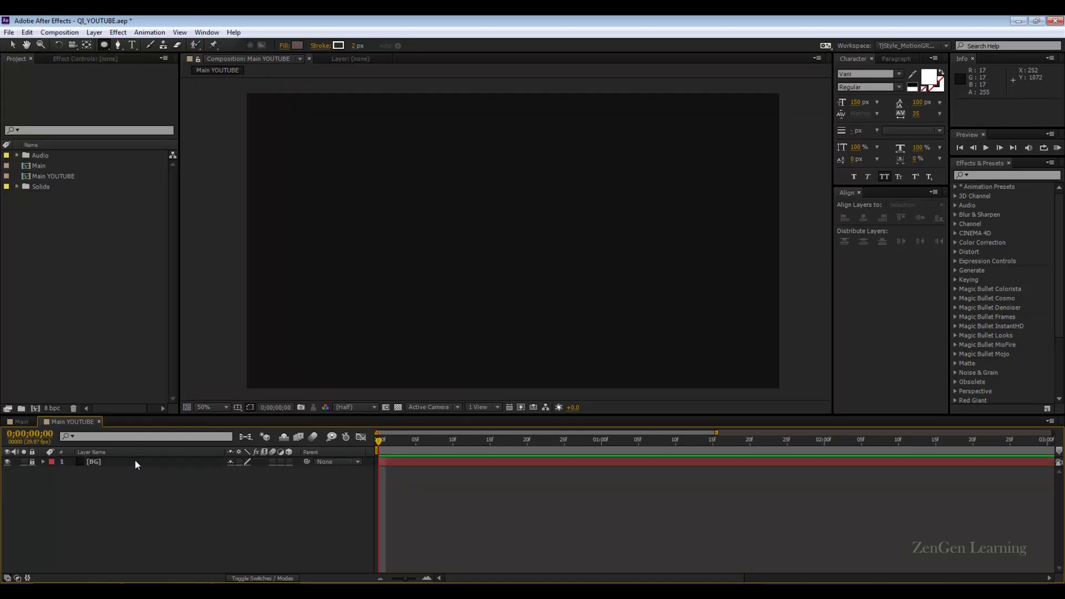
# - Create a new empty shape layer above BG and add an ellipse path to its contents
pyautogui.rightClick(119, 510)
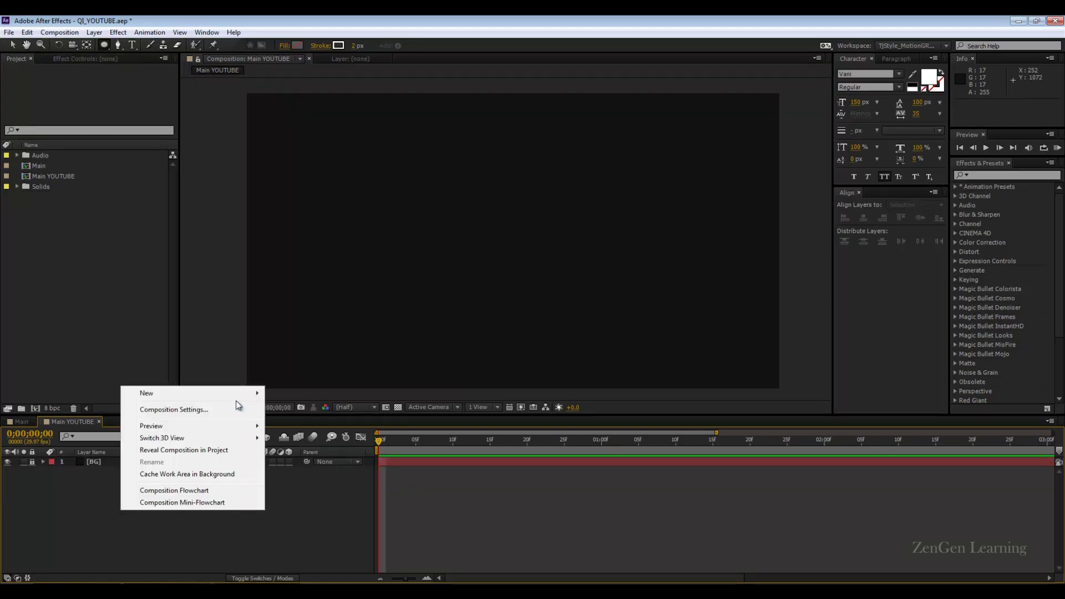
pyautogui.moveTo(244, 395)
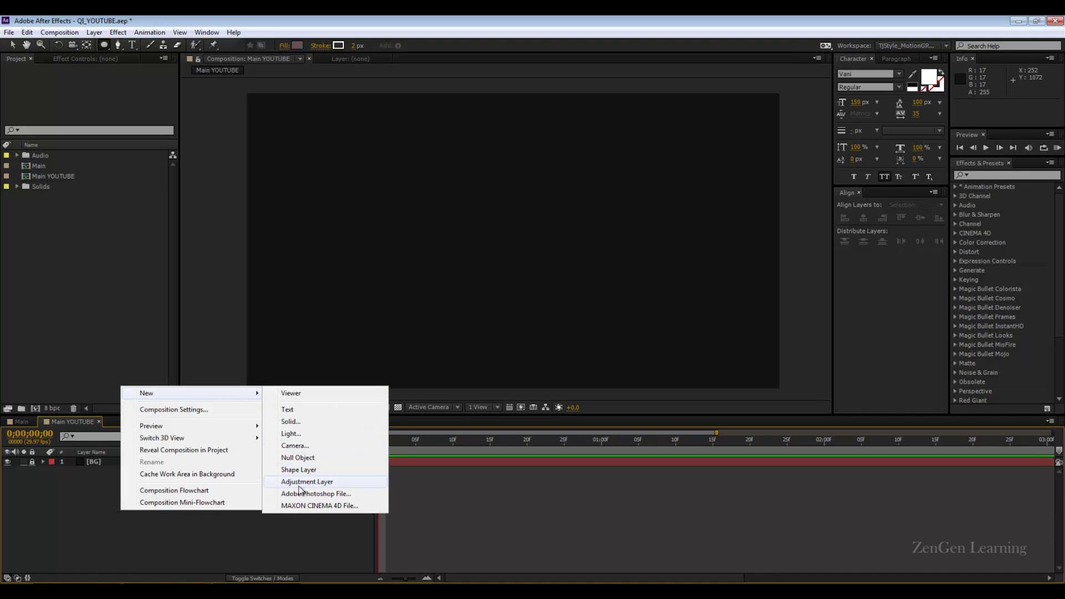
pyautogui.click(305, 470)
pyautogui.click(43, 461)
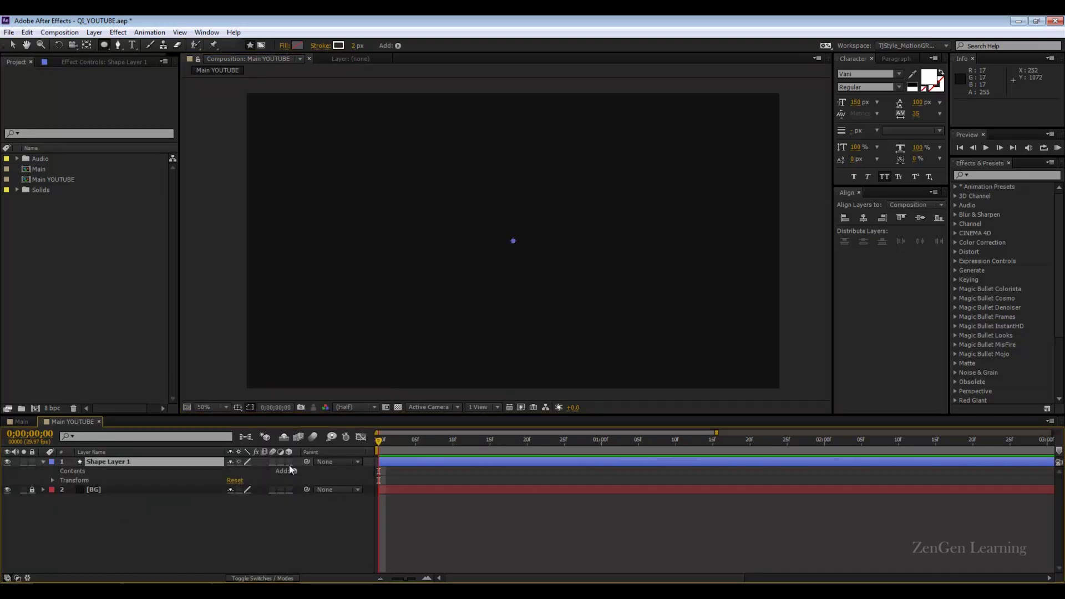
pyautogui.click(294, 470)
pyautogui.click(322, 267)
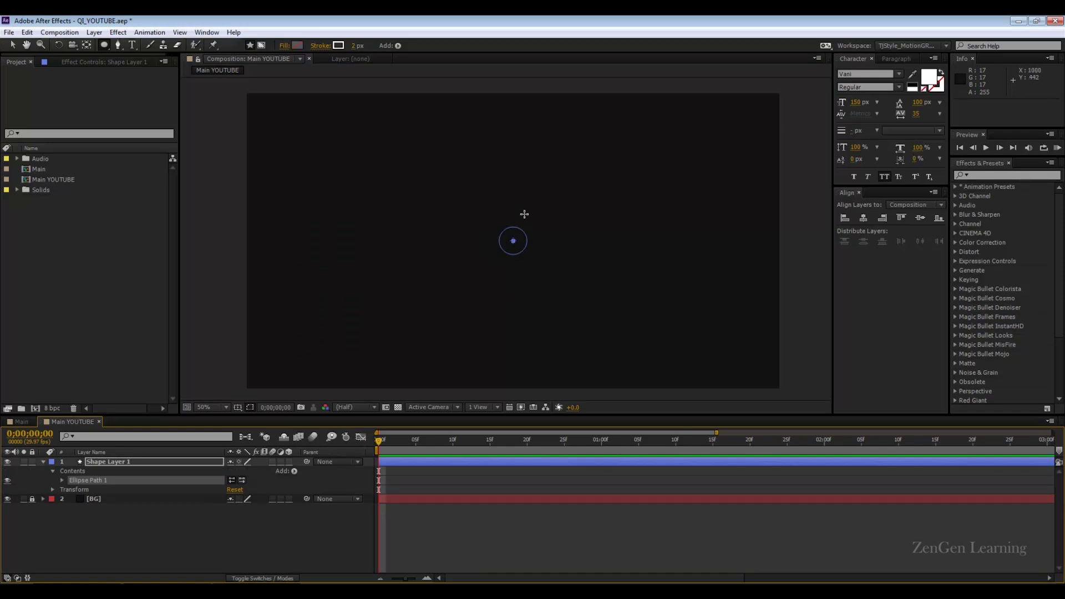
# - Set the size of the shape layer's ellipse path to 250 × 250
pyautogui.click(62, 480)
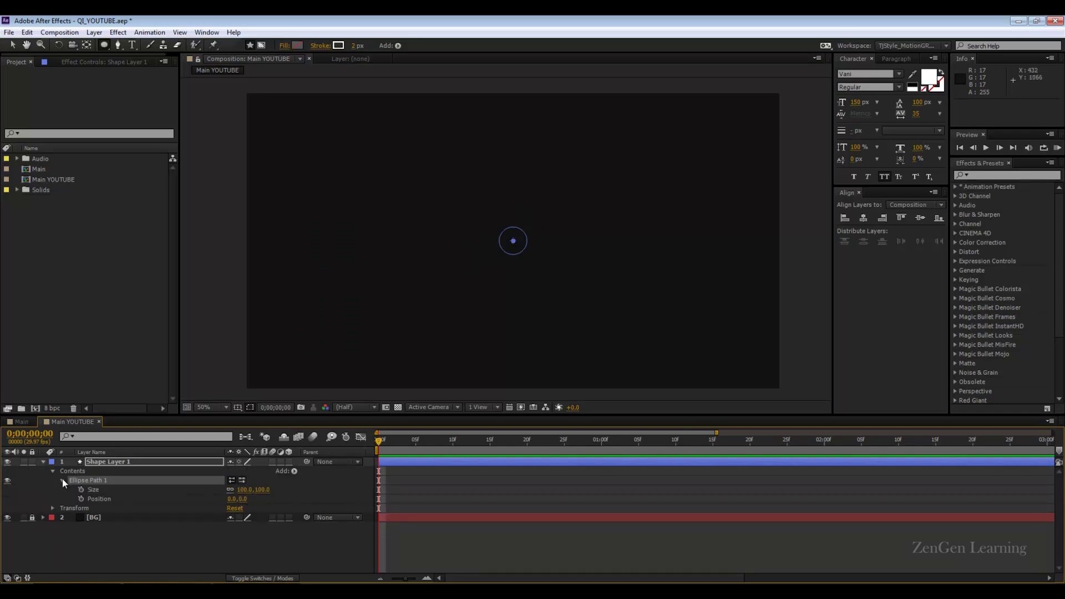
pyautogui.click(295, 471)
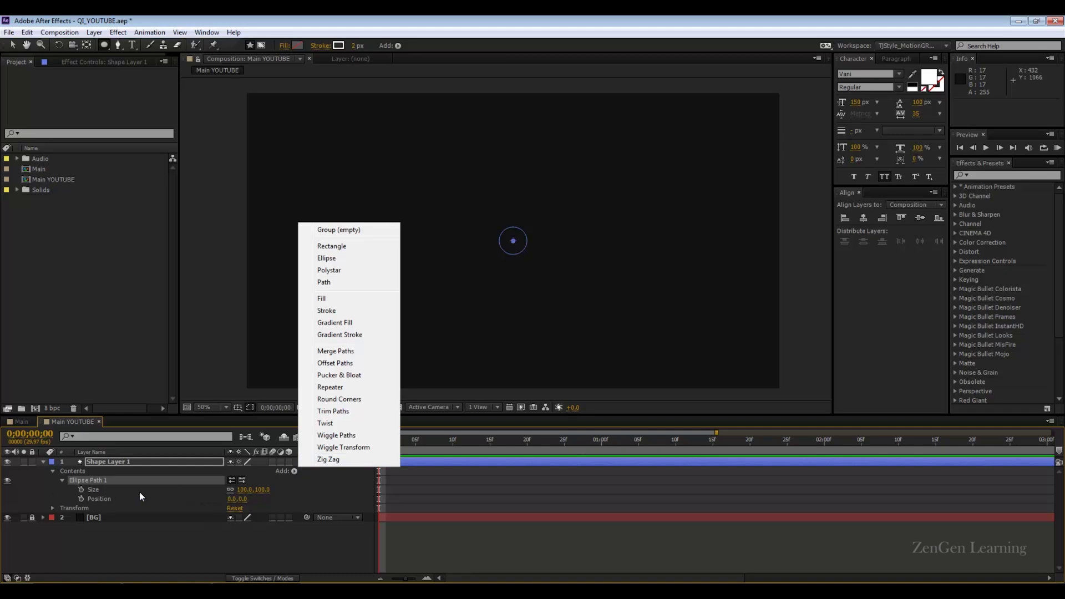
pyautogui.click(242, 490)
pyautogui.write('250')
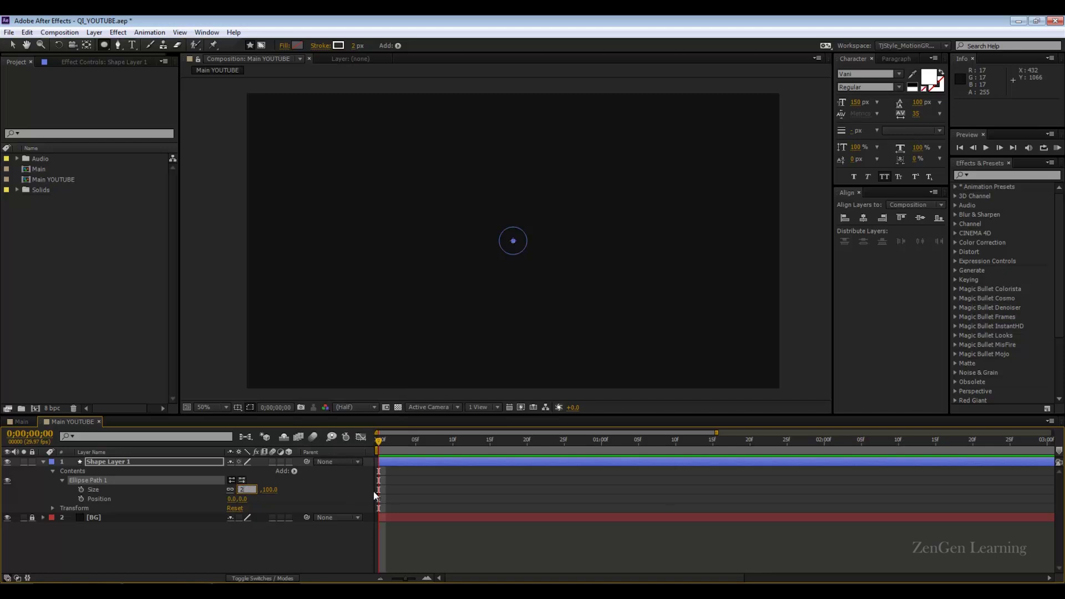
pyautogui.press('Return')
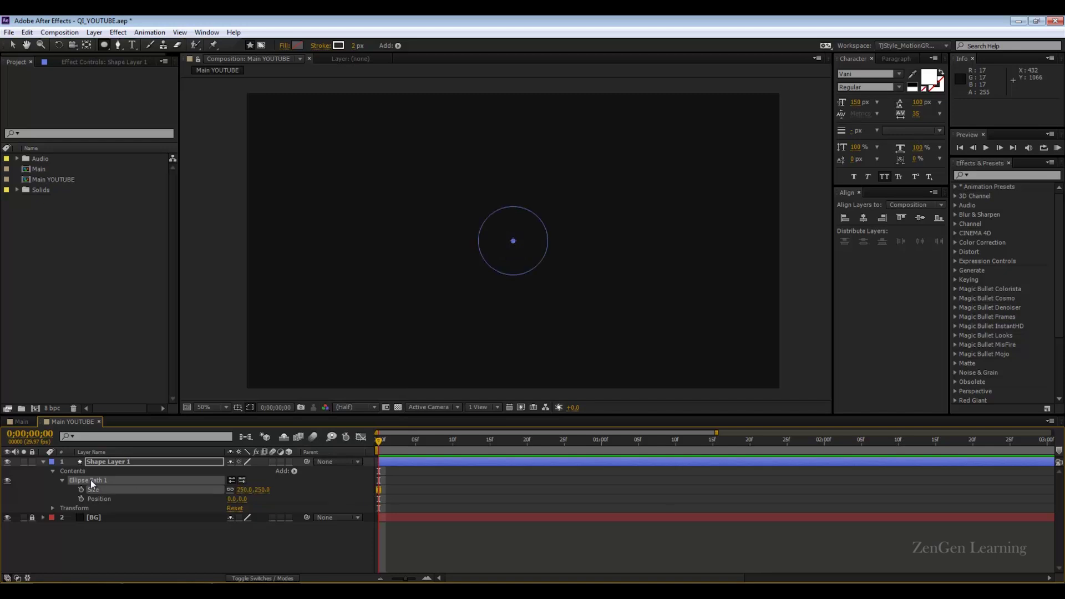
# - Examine the shape layer's Scale and Transform properties against the ellipse path's own Size property
pyautogui.click(99, 463)
pyautogui.press('s')
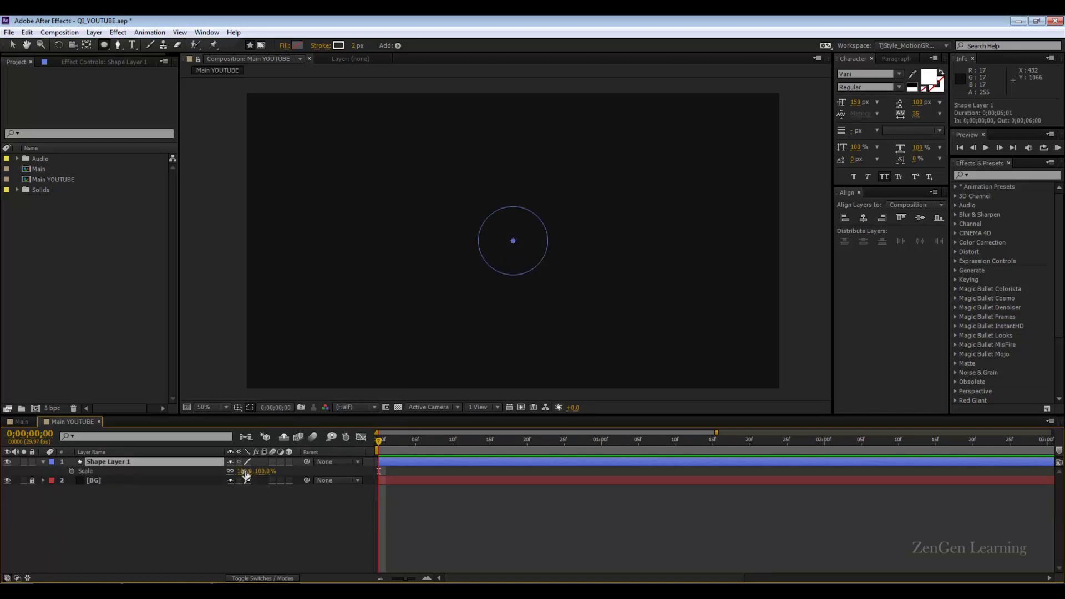
pyautogui.click(43, 461)
pyautogui.click(53, 481)
pyautogui.click(53, 480)
pyautogui.click(53, 471)
pyautogui.click(62, 481)
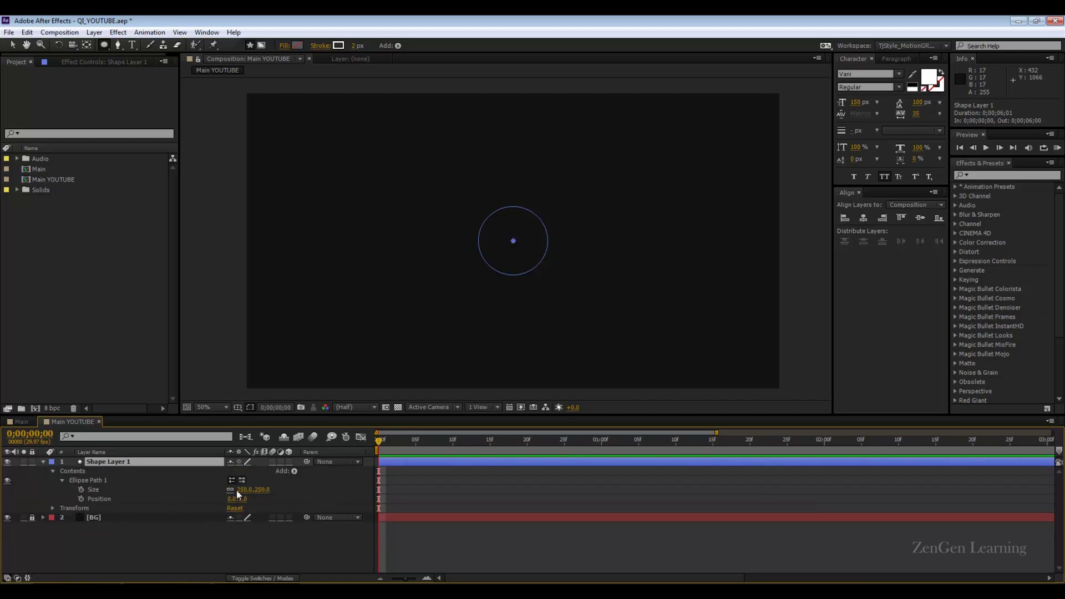
# - Add a stroke with a width of 5 to the circle and hide the path outlines in the viewer
pyautogui.click(295, 471)
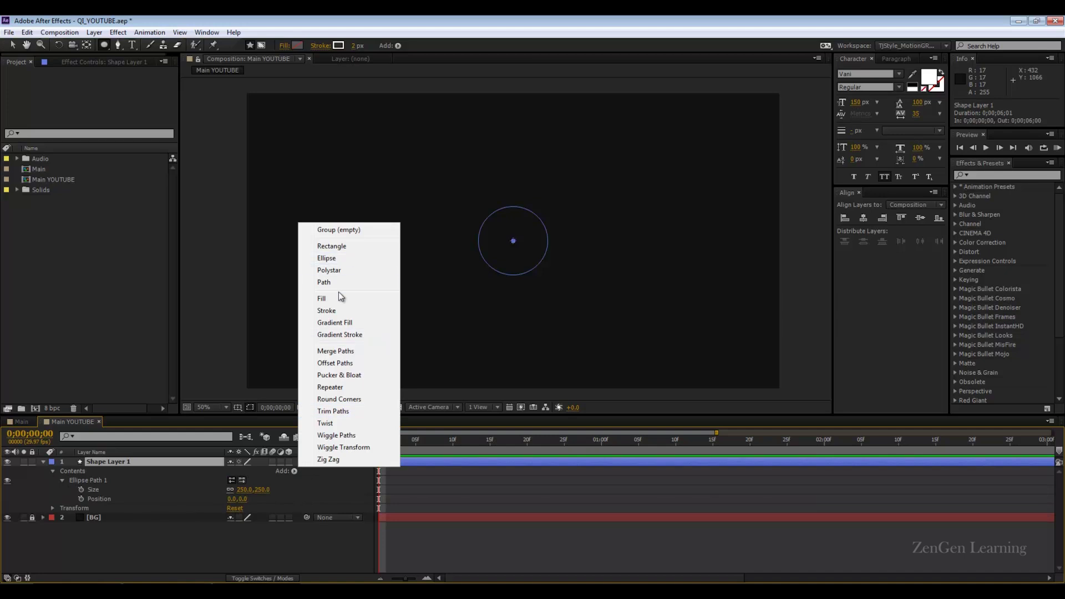
pyautogui.click(342, 310)
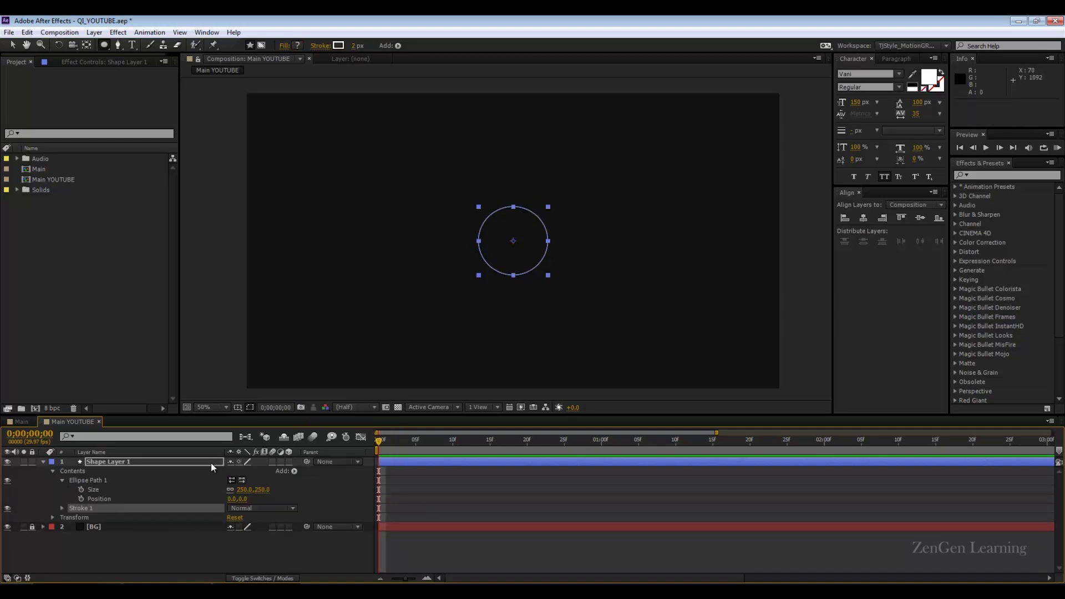
pyautogui.click(63, 508)
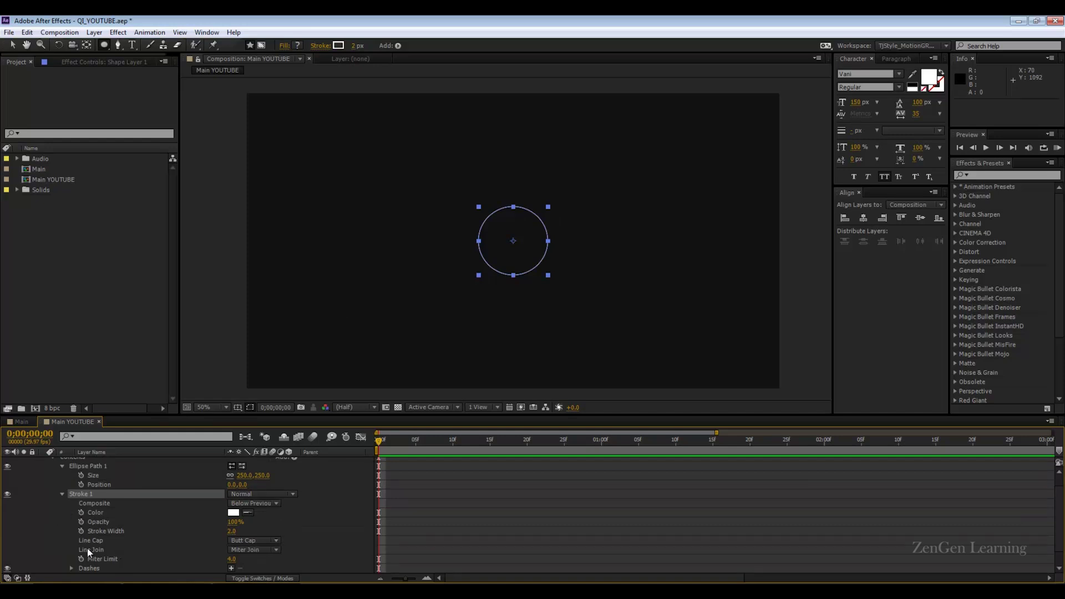
pyautogui.click(232, 531)
pyautogui.write('5')
pyautogui.press('Return')
pyautogui.hotkey('ctrl', 'shift', 'h')
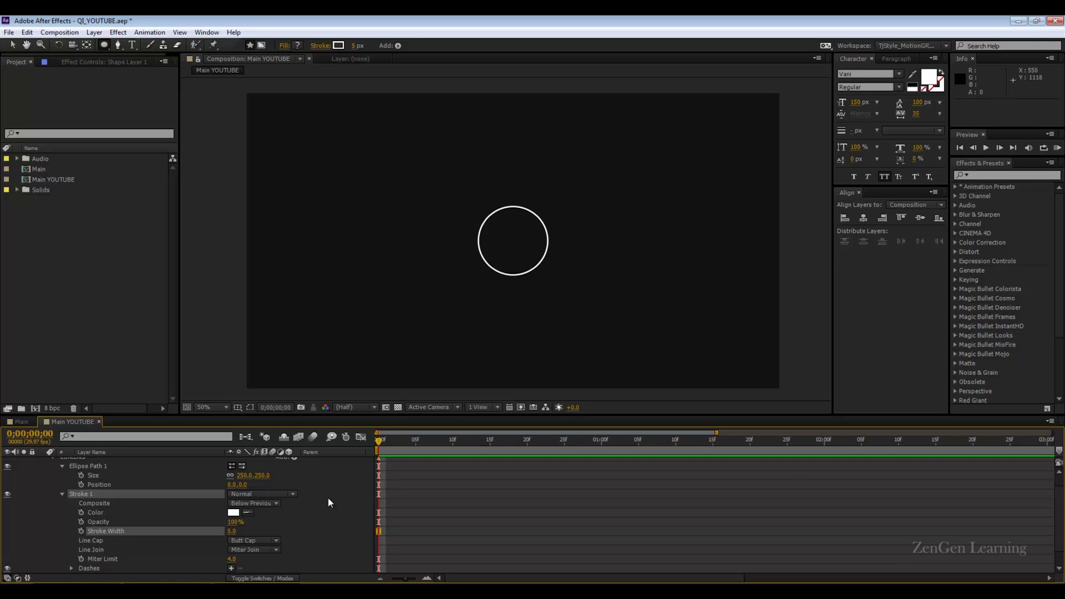
# - Set the circle's stroke color to orange FF6C00
pyautogui.click(233, 513)
pyautogui.moveTo(276, 432)
pyautogui.mouseDown()
pyautogui.moveTo(215, 459)
pyautogui.moveTo(220, 368)
pyautogui.mouseUp()
pyautogui.click(378, 503)
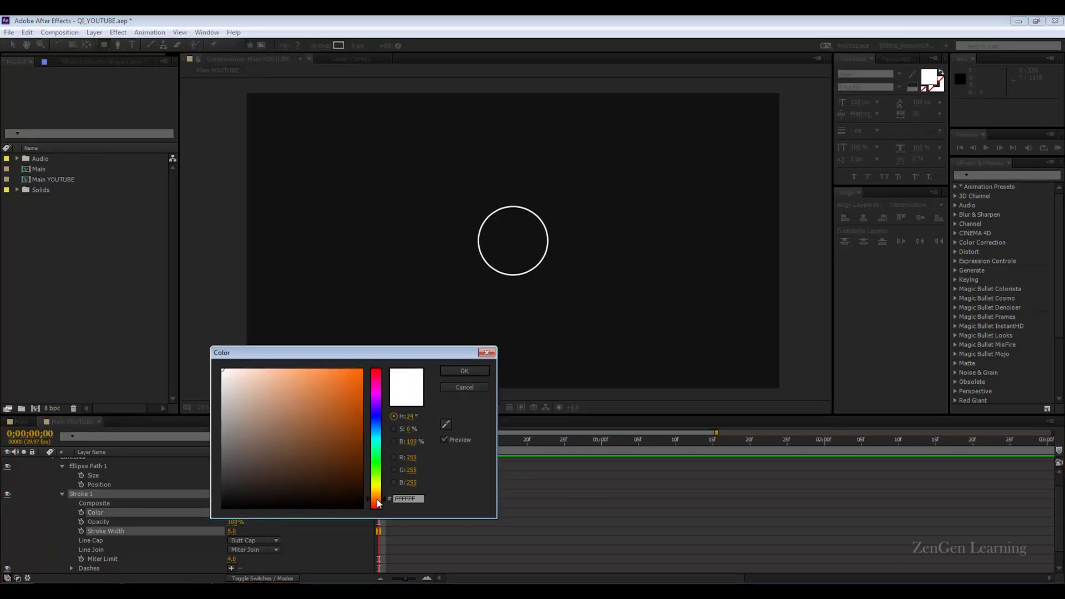
pyautogui.moveTo(311, 371); pyautogui.dragTo(377, 362)
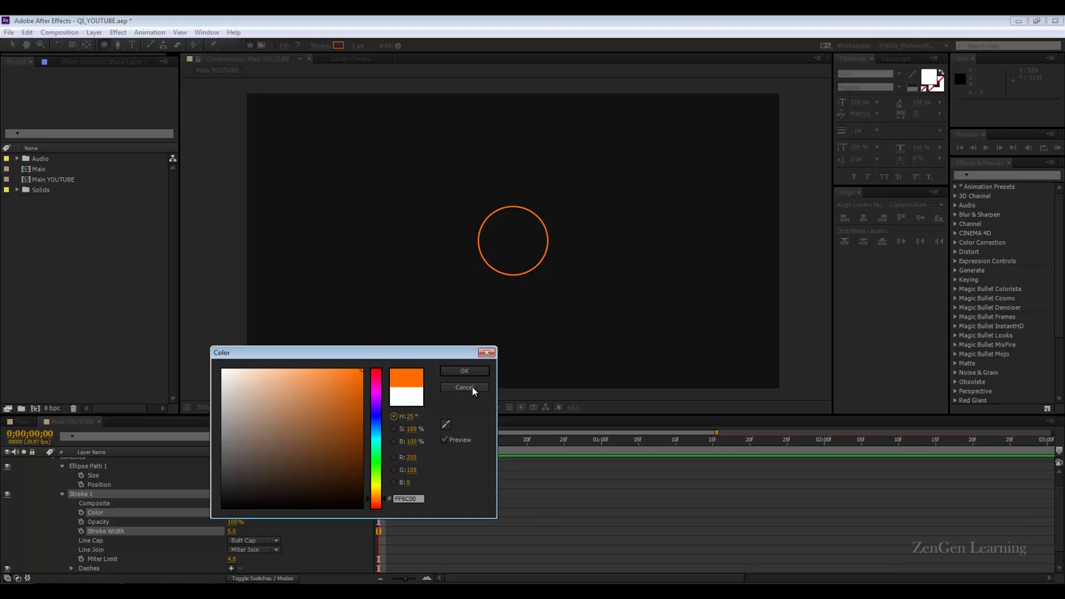
pyautogui.click(468, 372)
# - Add Trim Paths to the circle's shape layer contents, placed below the stroke, and expand its properties
pyautogui.scroll(1, 82, 500)
pyautogui.click(44, 462)
pyautogui.click(43, 462)
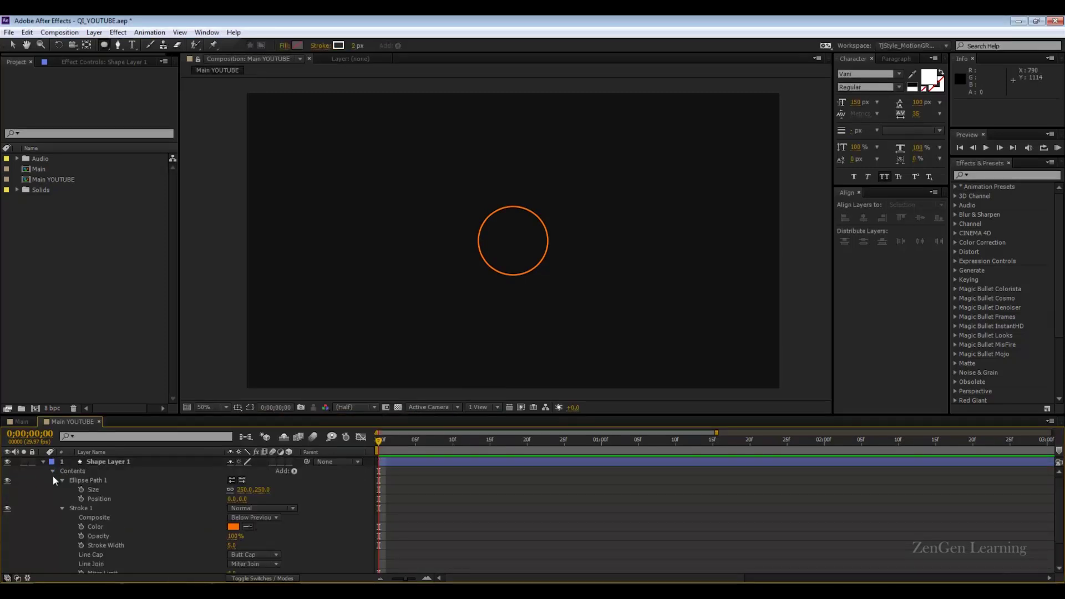
pyautogui.click(54, 472)
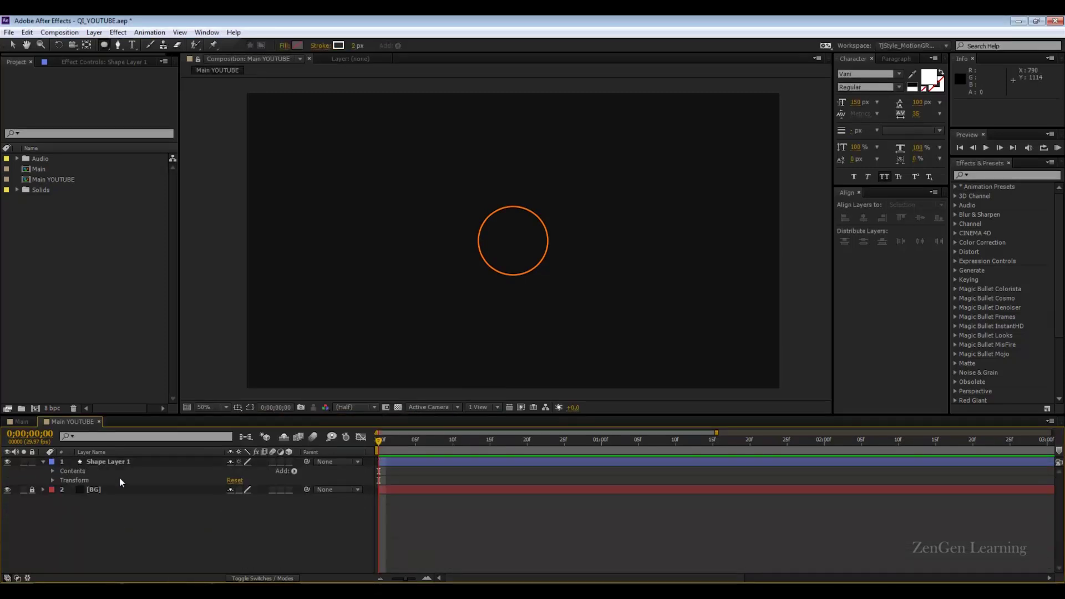
pyautogui.click(294, 472)
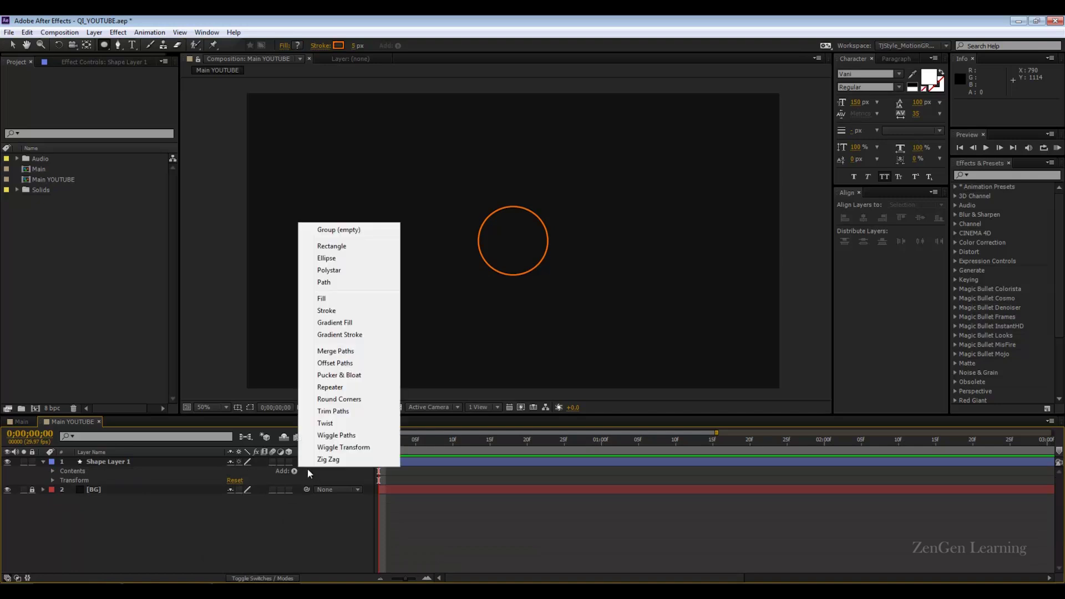
pyautogui.click(333, 412)
pyautogui.click(63, 517)
pyautogui.click(62, 479)
pyautogui.moveTo(90, 489); pyautogui.dragTo(90, 502)
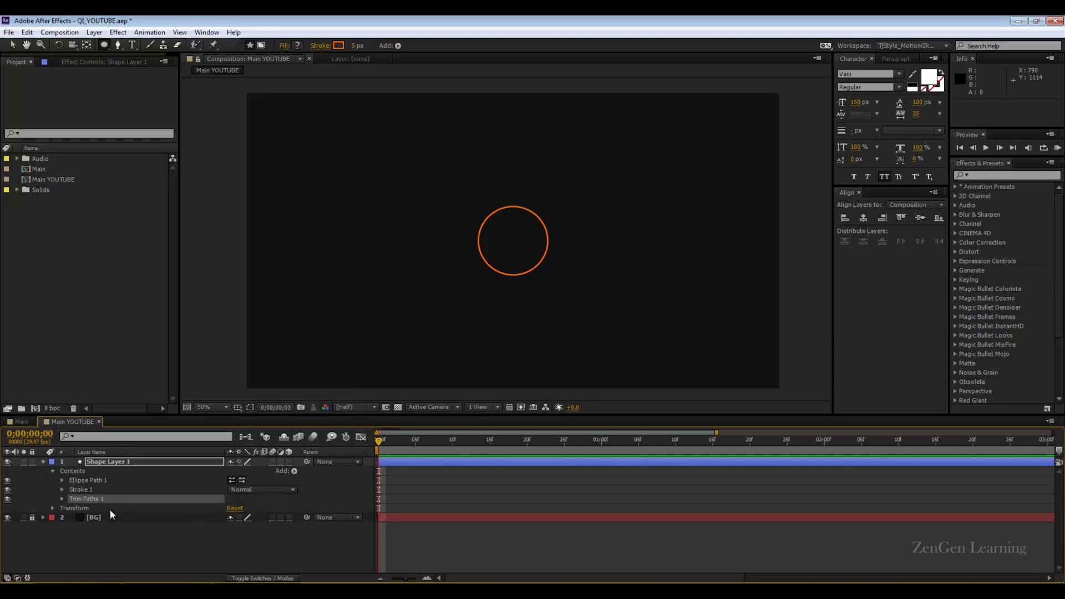
pyautogui.click(62, 499)
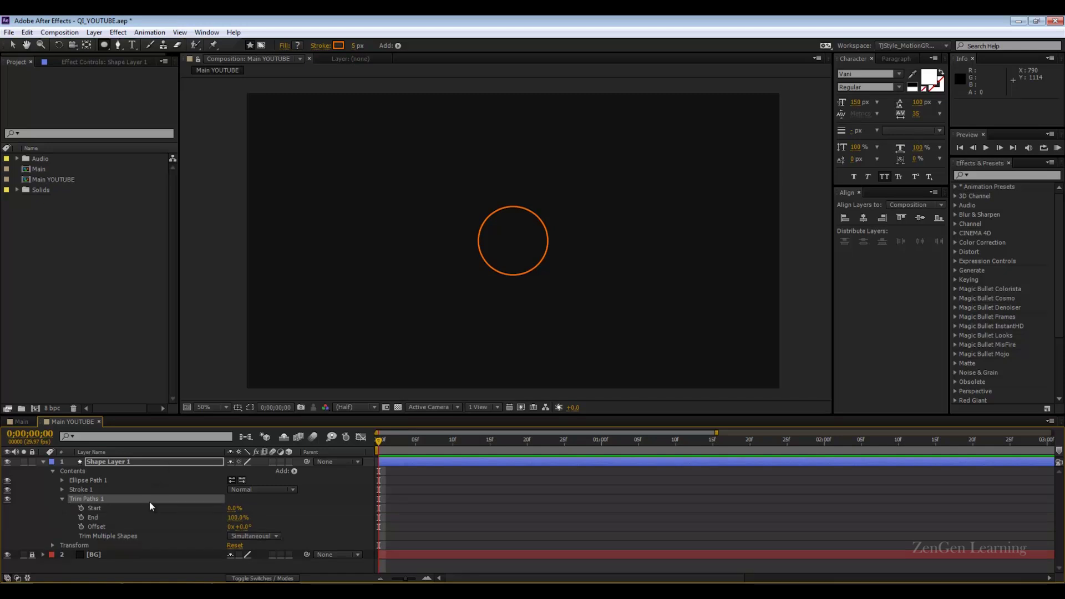
# - Hide the circle layer and draw an open three-point curve with the Pen tool on a new shape layer
pyautogui.click(44, 462)
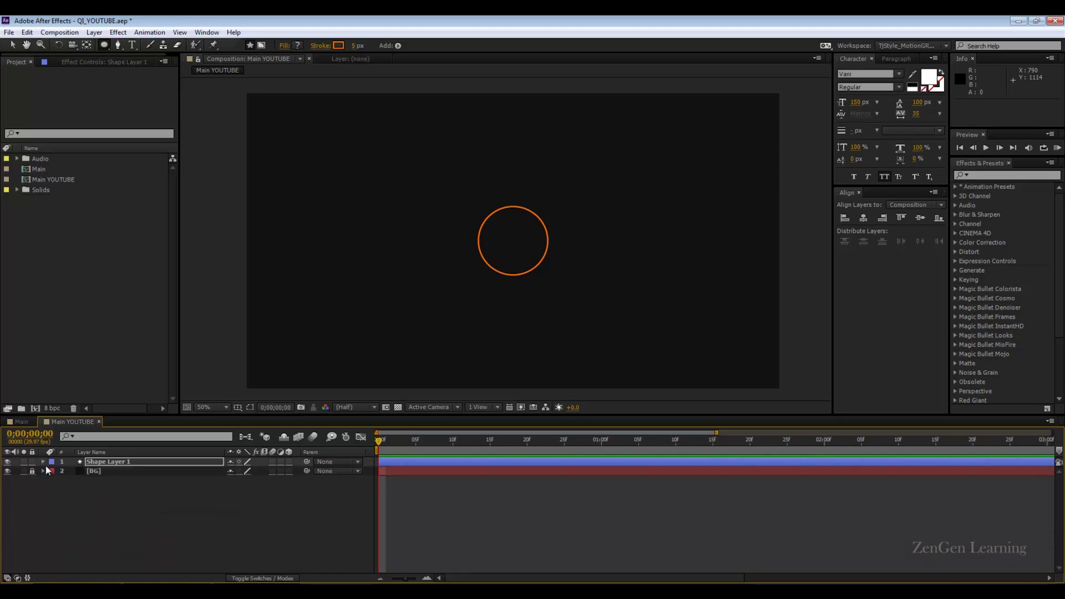
pyautogui.click(172, 541)
pyautogui.click(7, 462)
pyautogui.click(123, 45)
pyautogui.click(353, 250)
pyautogui.moveTo(535, 280); pyautogui.dragTo(615, 319)
pyautogui.moveTo(650, 253); pyautogui.dragTo(681, 200)
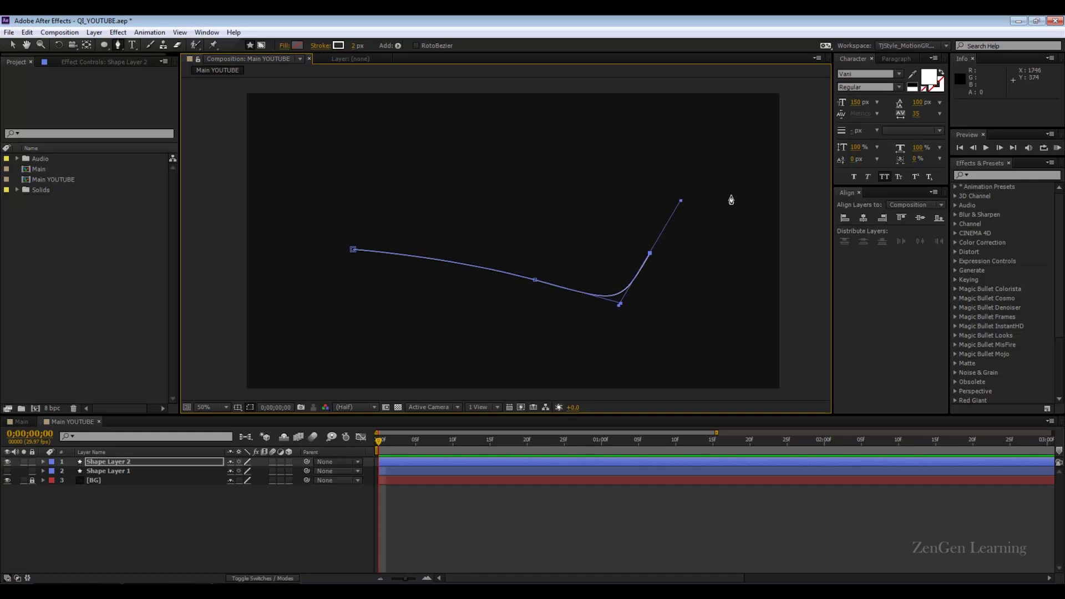
pyautogui.click(201, 506)
# - Add Trim Paths to the curve's shape layer and try out its End value, finishing at 100%
pyautogui.click(44, 462)
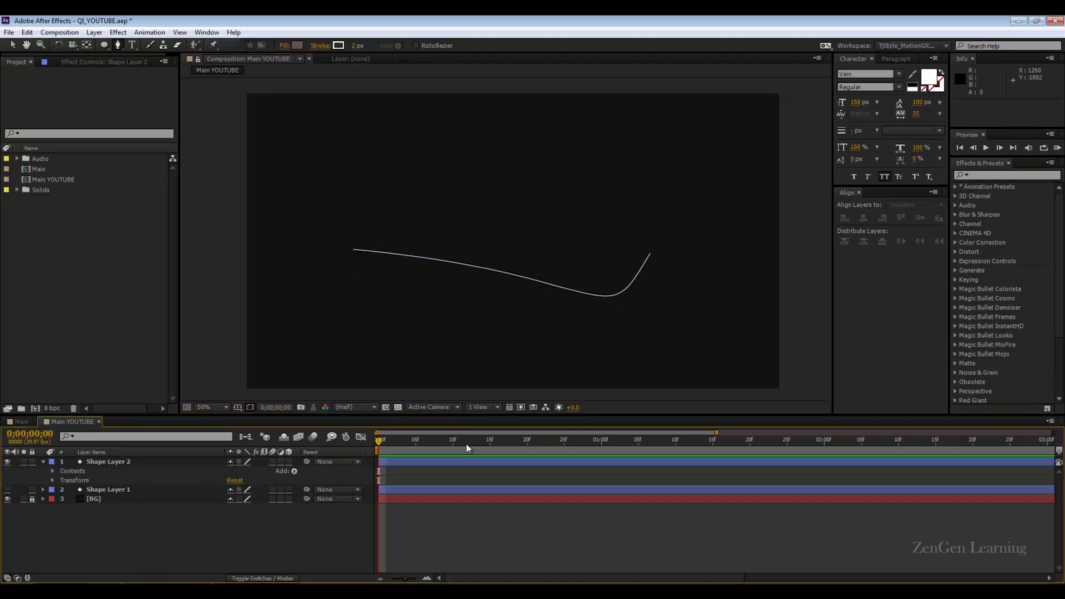
pyautogui.click(55, 471)
pyautogui.click(53, 471)
pyautogui.click(61, 480)
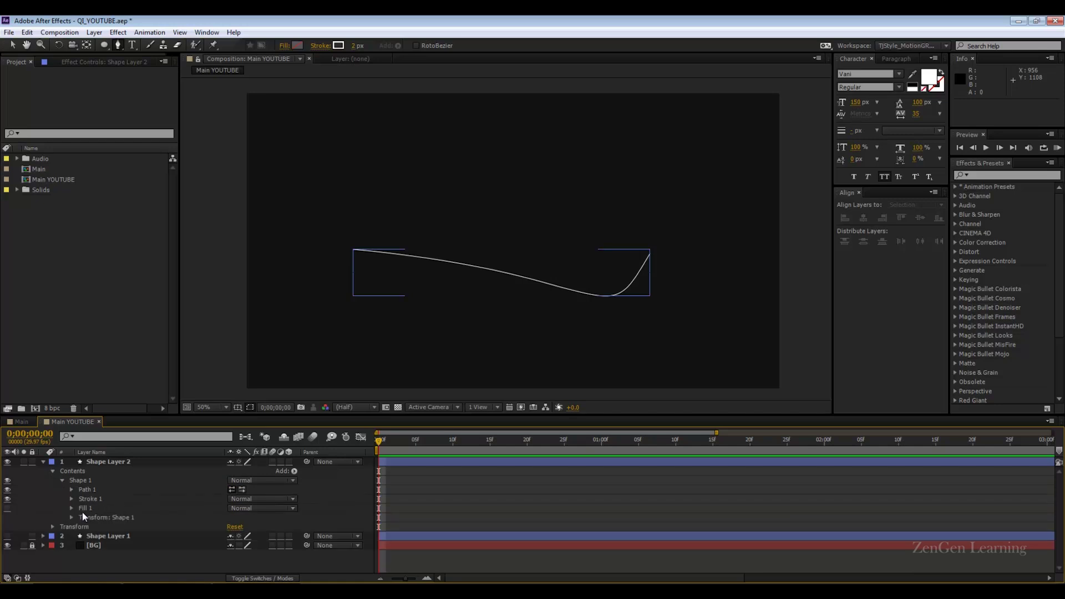
pyautogui.click(295, 471)
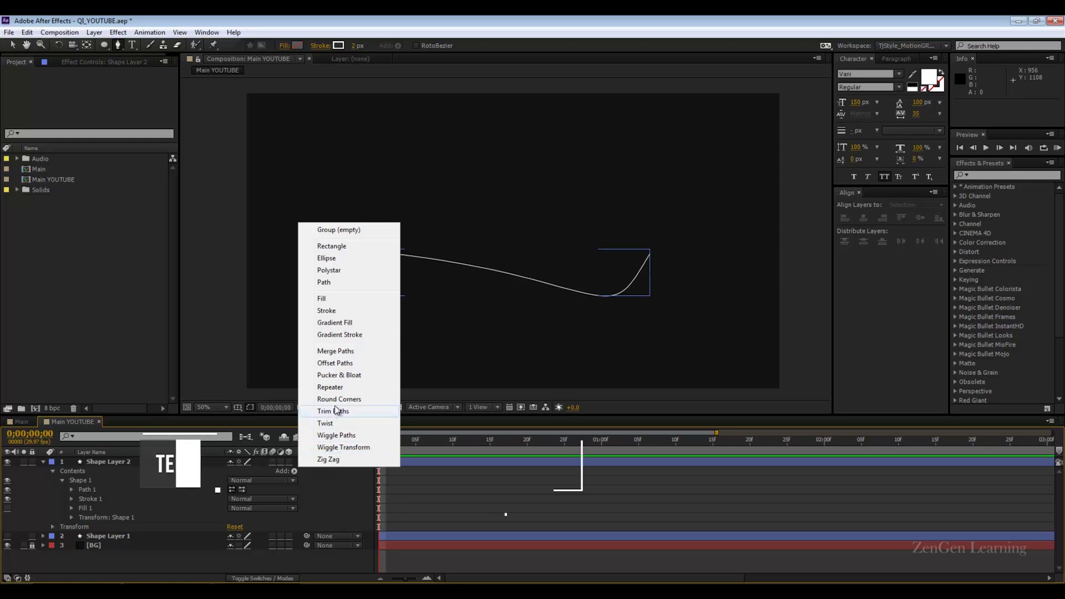
pyautogui.click(336, 410)
pyautogui.click(62, 527)
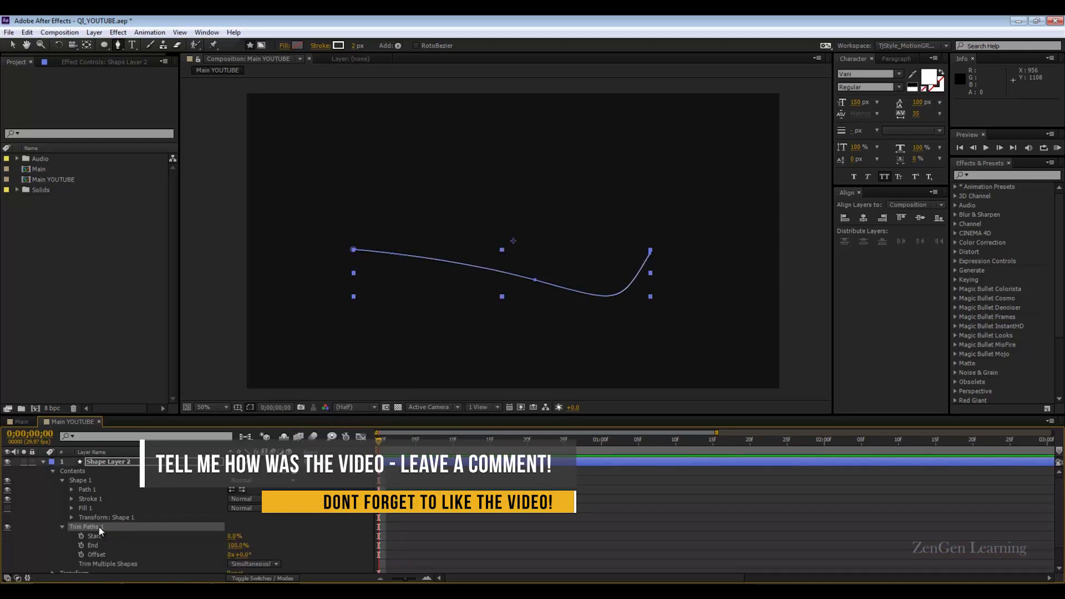
pyautogui.moveTo(229, 545)
pyautogui.mouseDown()
pyautogui.moveTo(213, 545)
pyautogui.moveTo(285, 547)
pyautogui.mouseUp()
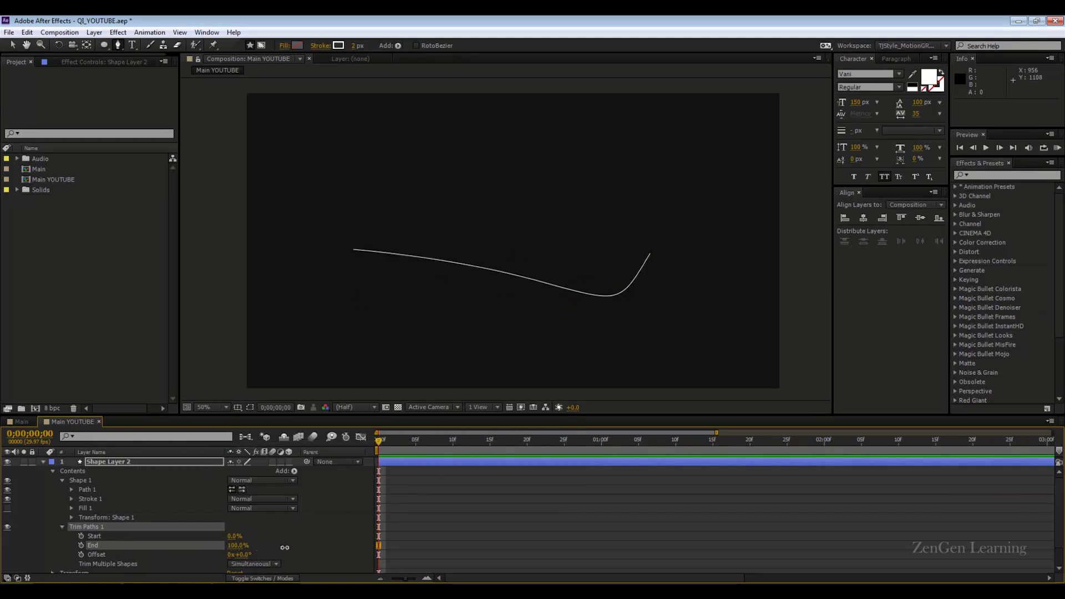
# - Delete the curve's shape layer and make the circle layer visible again
pyautogui.click(122, 463)
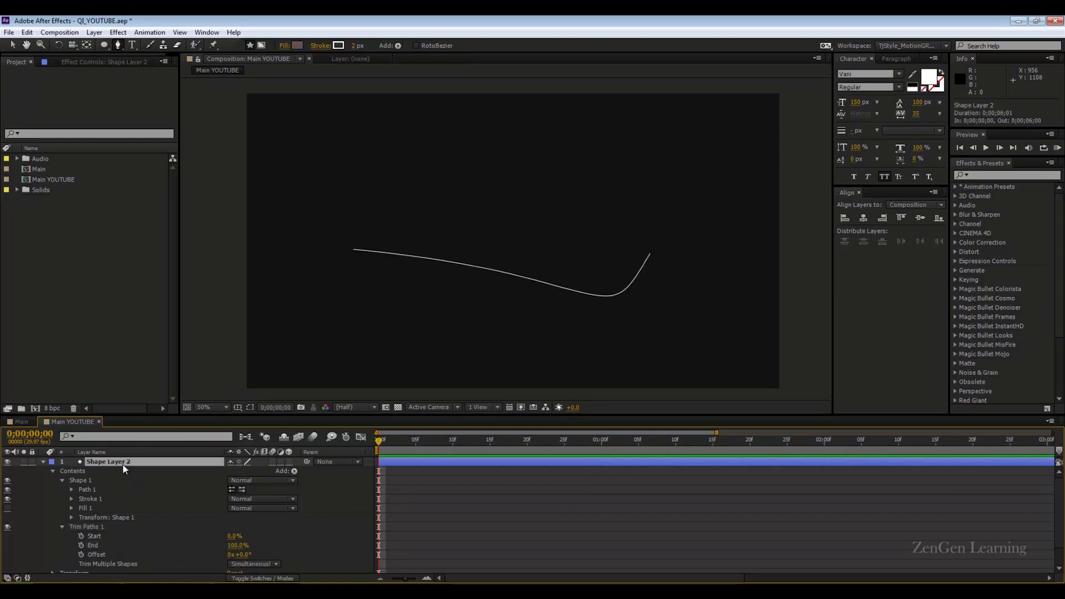
pyautogui.press('Delete')
pyautogui.click(7, 461)
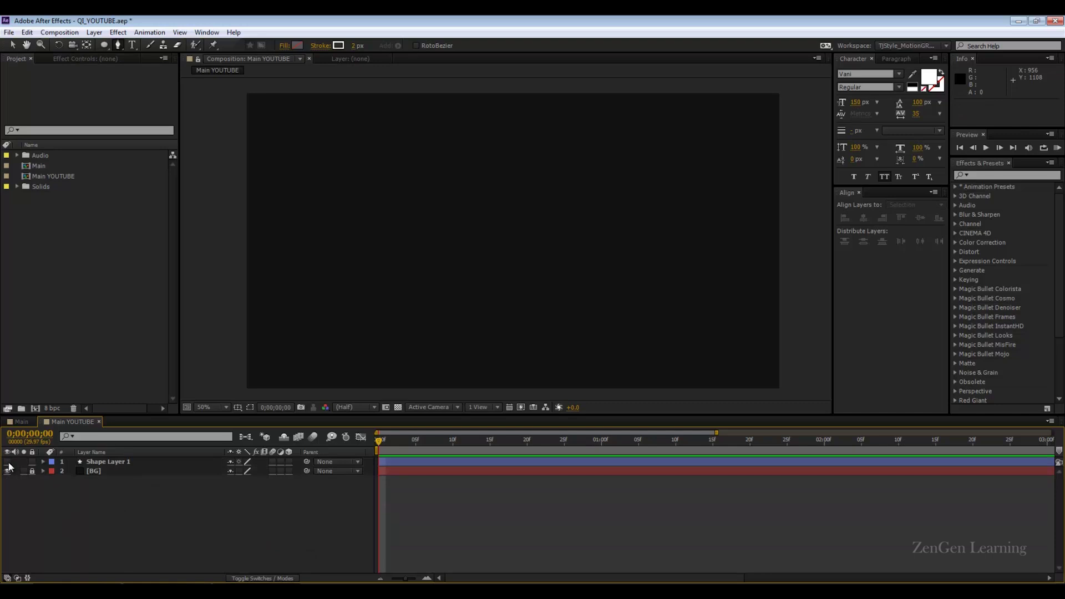
# - Keyframe the circle's Trim Paths Start from 100% at 0 seconds to 0% at 1 second
pyautogui.click(43, 462)
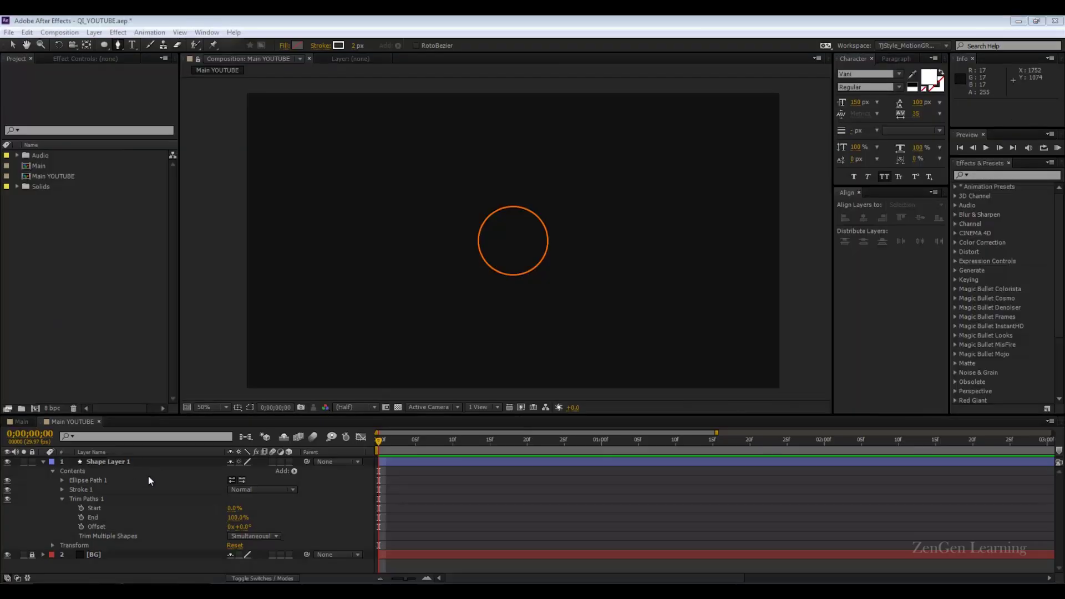
pyautogui.click(143, 480)
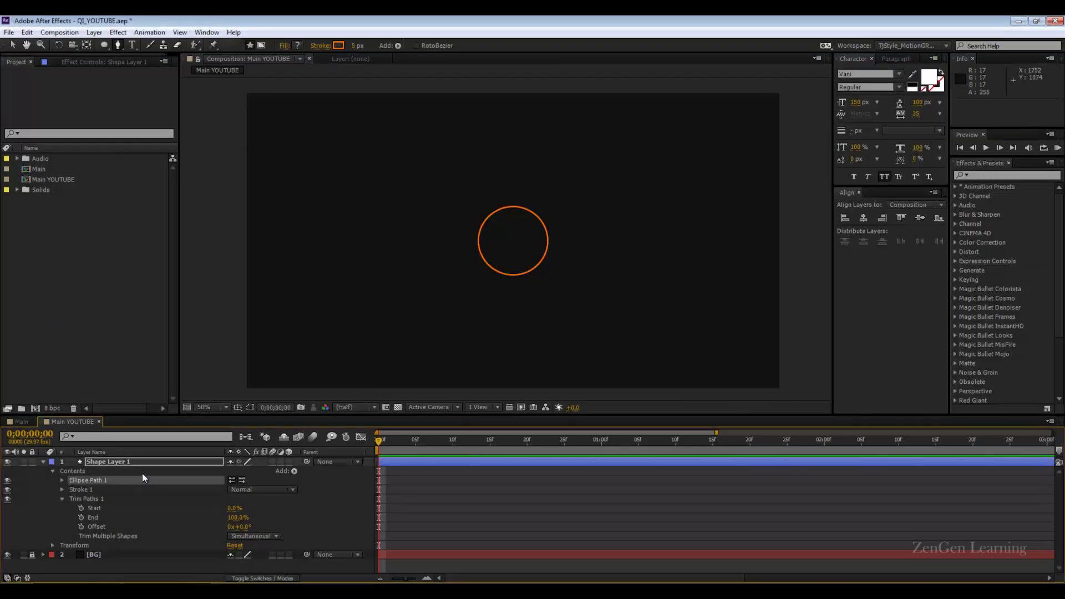
pyautogui.click(61, 499)
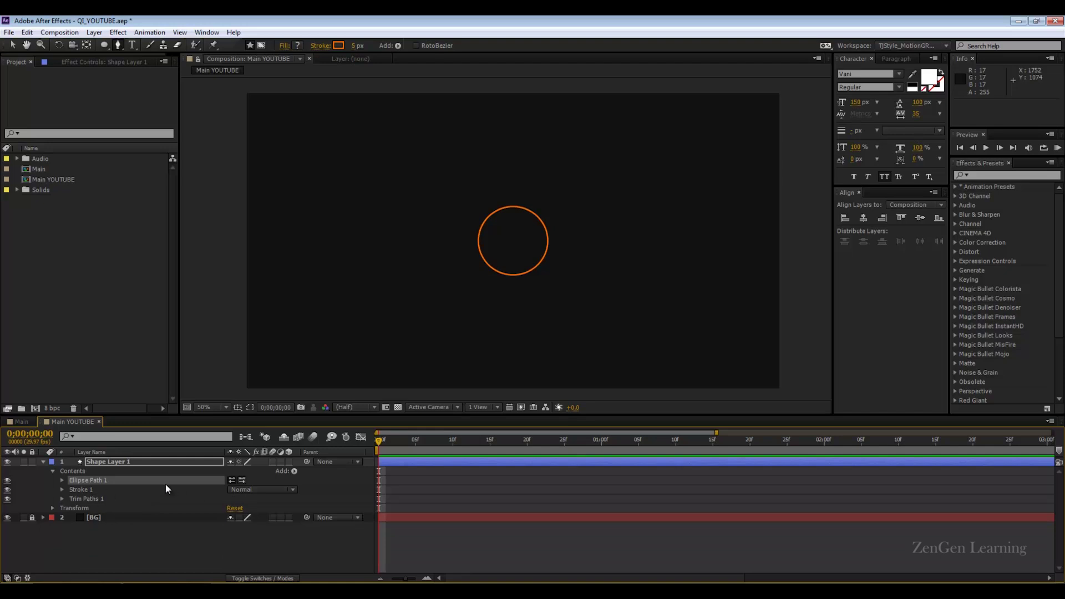
pyautogui.click(62, 498)
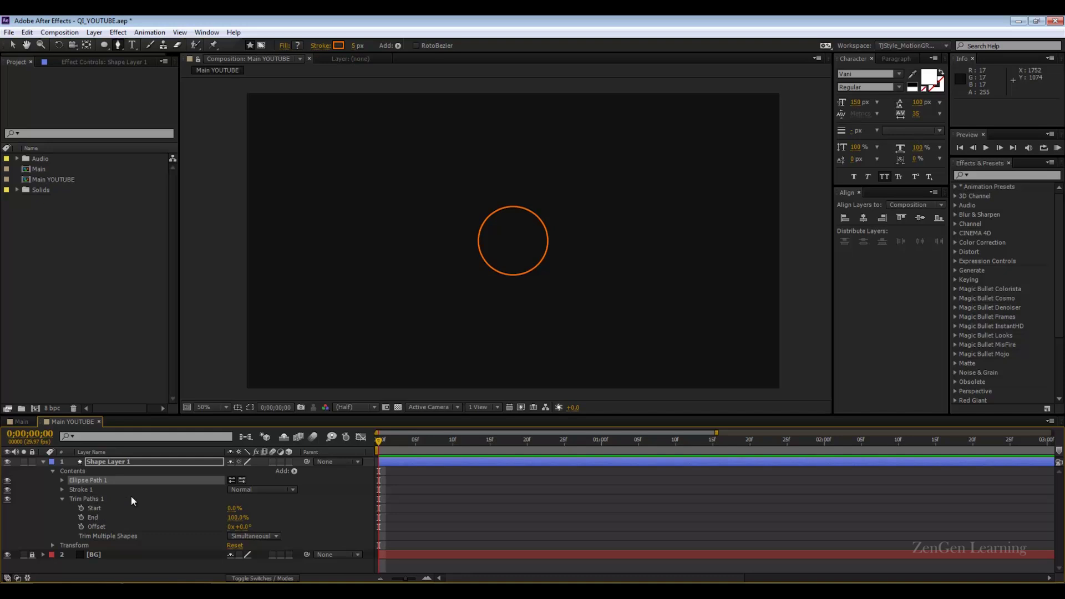
pyautogui.click(81, 509)
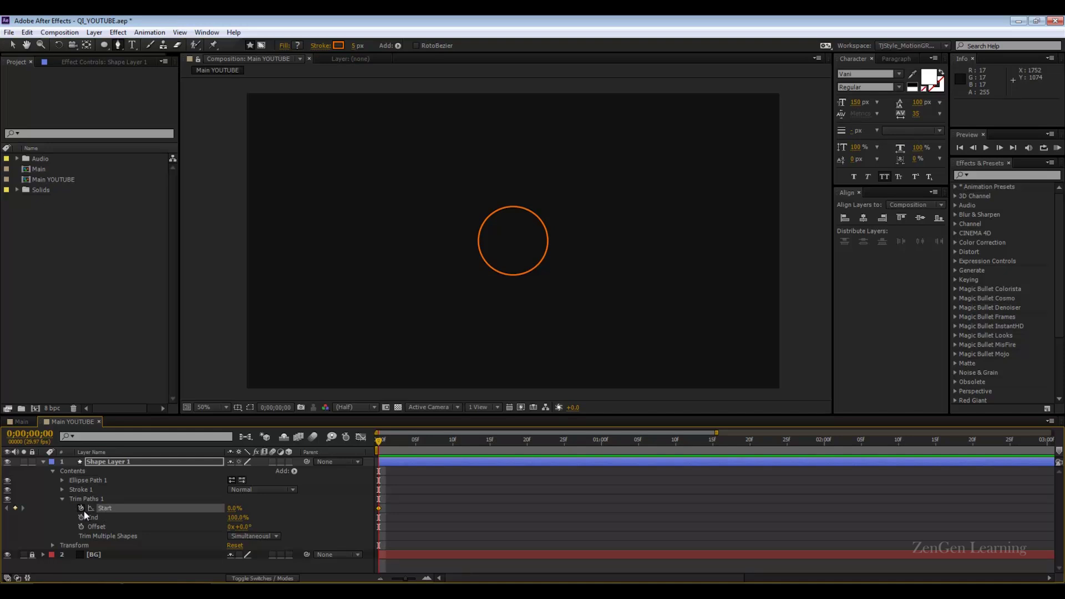
pyautogui.moveTo(233, 509); pyautogui.dragTo(285, 510)
pyautogui.moveTo(402, 443); pyautogui.dragTo(601, 445)
pyautogui.moveTo(231, 512); pyautogui.dragTo(65, 513)
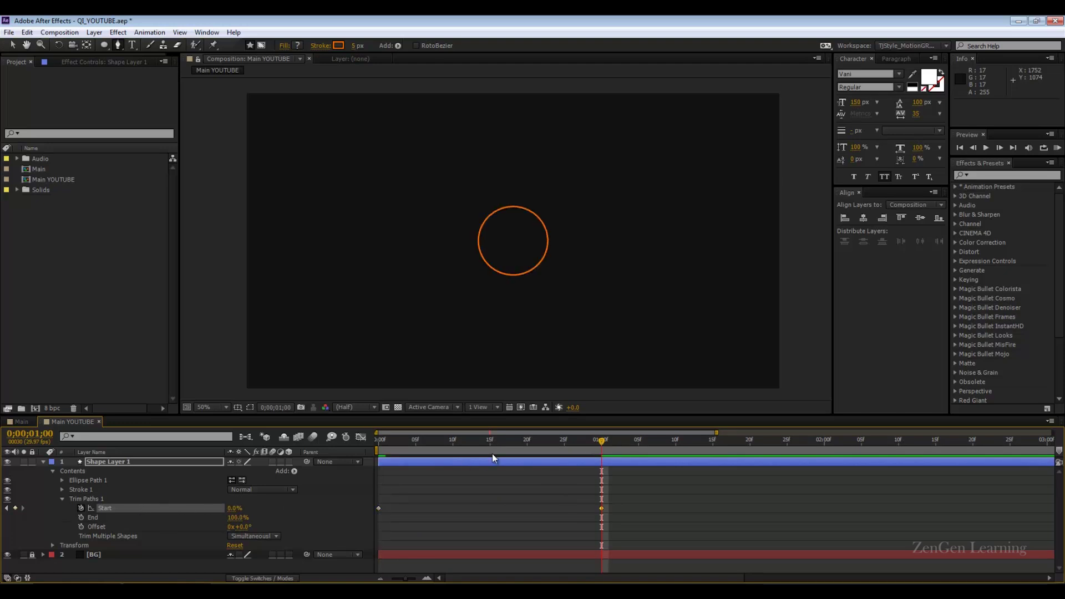
# - Keyframe the Trim Paths End from 100% at frame 10 to 0% at 1 second, and check the motion
pyautogui.click(452, 442)
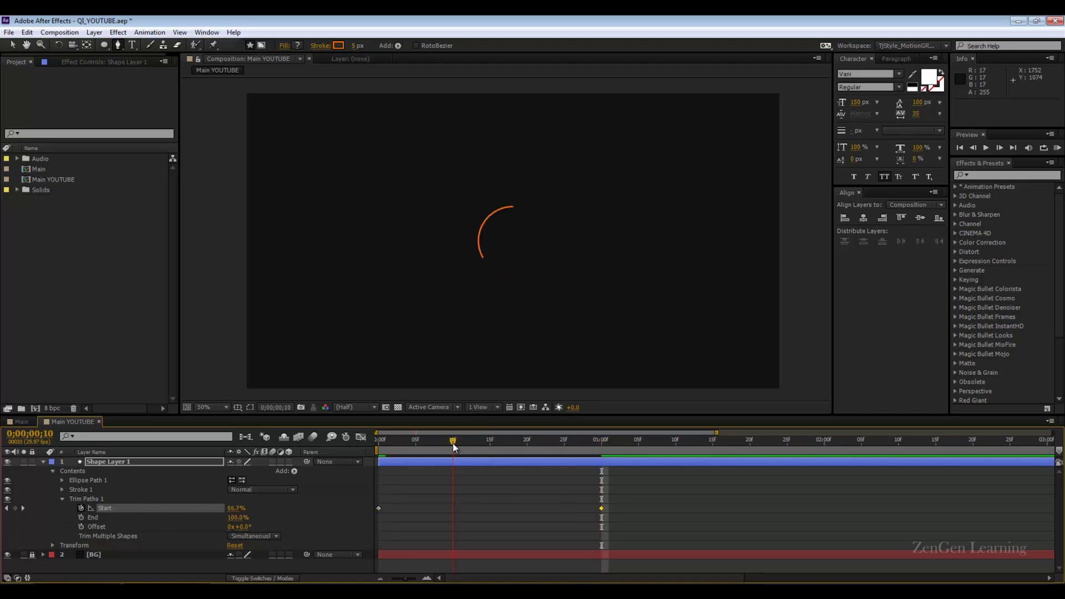
pyautogui.click(80, 518)
pyautogui.moveTo(466, 440); pyautogui.dragTo(601, 440)
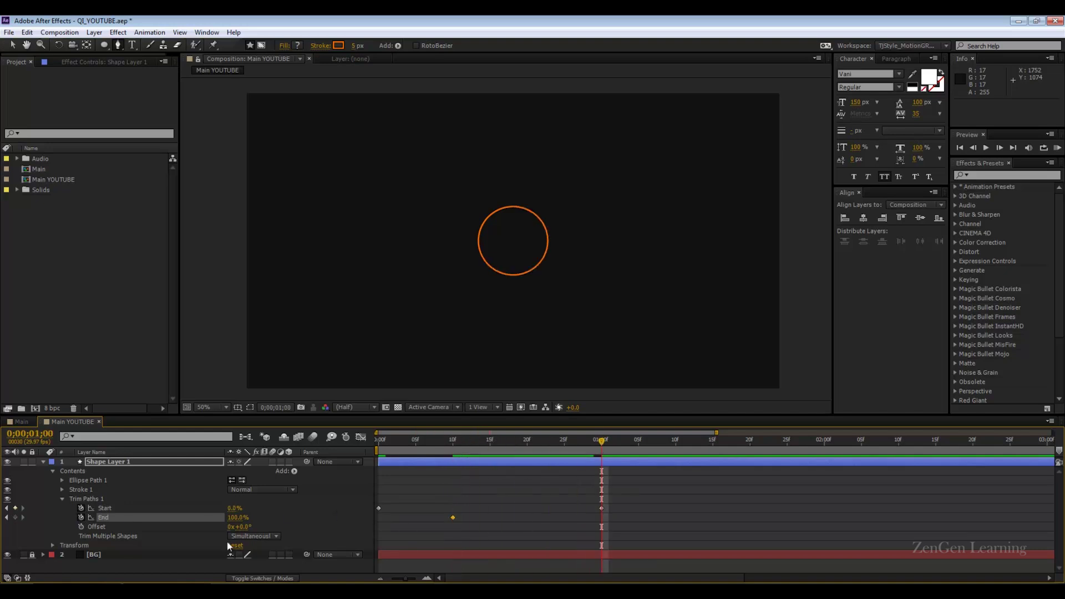
pyautogui.moveTo(236, 518); pyautogui.dragTo(83, 522)
pyautogui.click(810, 518)
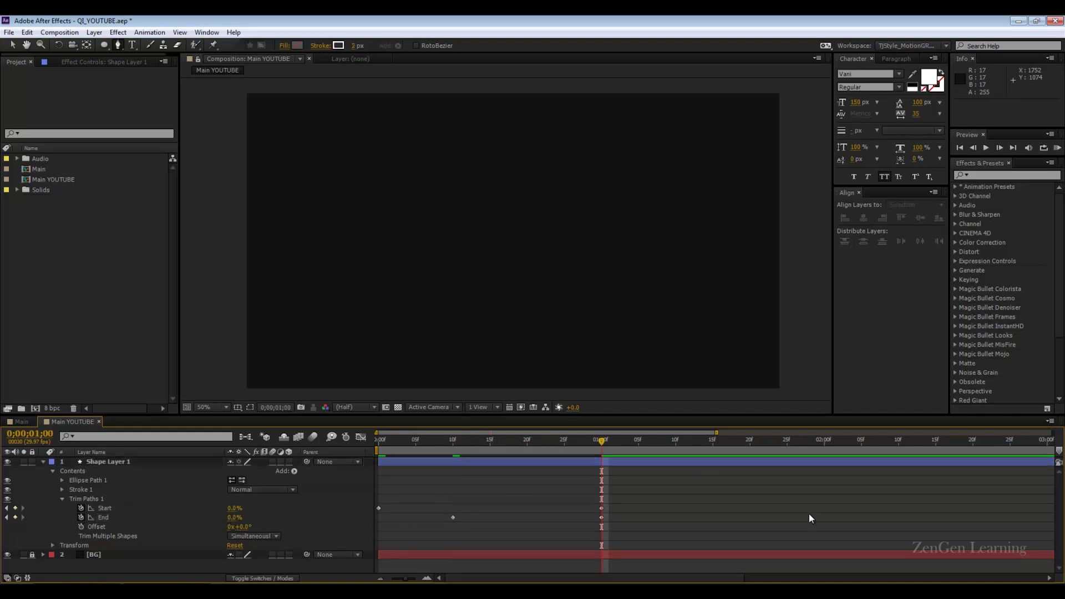
pyautogui.click(380, 444)
pyautogui.moveTo(380, 444); pyautogui.dragTo(460, 447)
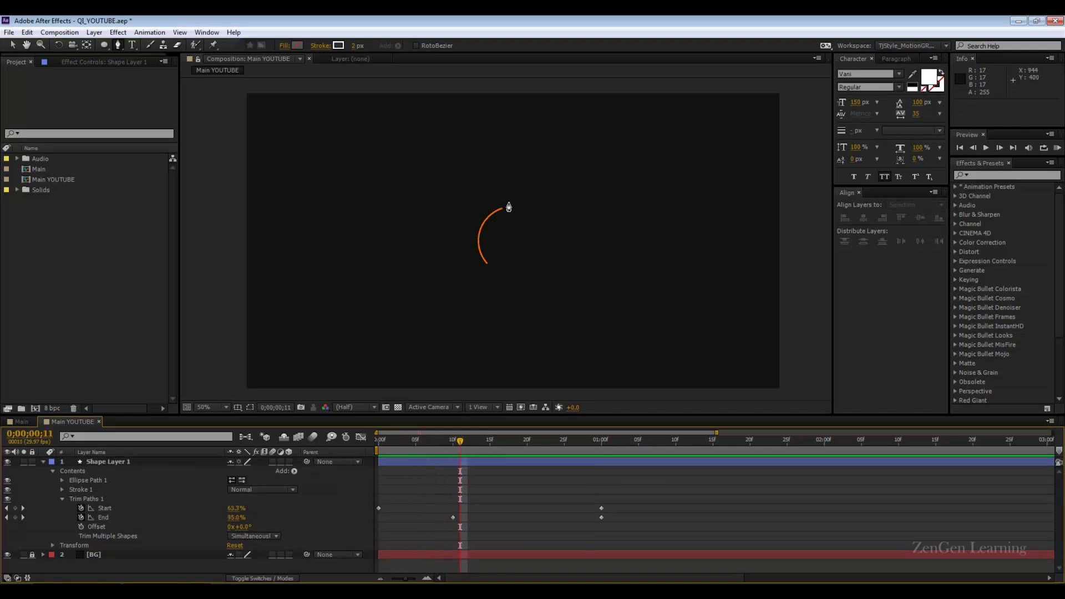
# - Apply Easy Ease to the End keyframes in the Graph Editor and lengthen the final keyframe's incoming handle for a fast start and slow finish
pyautogui.press('v')
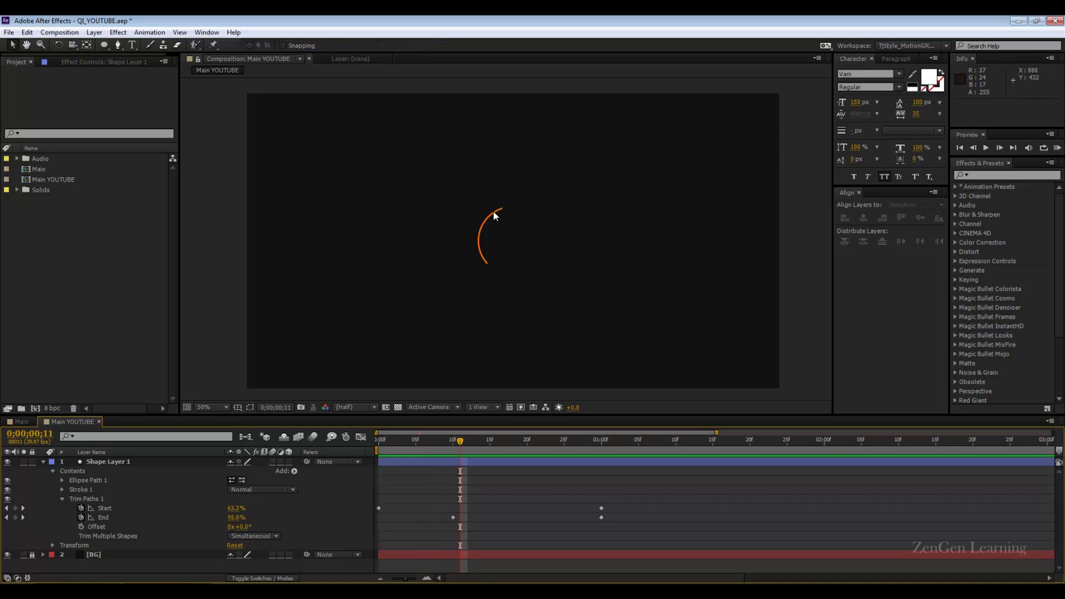
pyautogui.moveTo(457, 442); pyautogui.dragTo(601, 448)
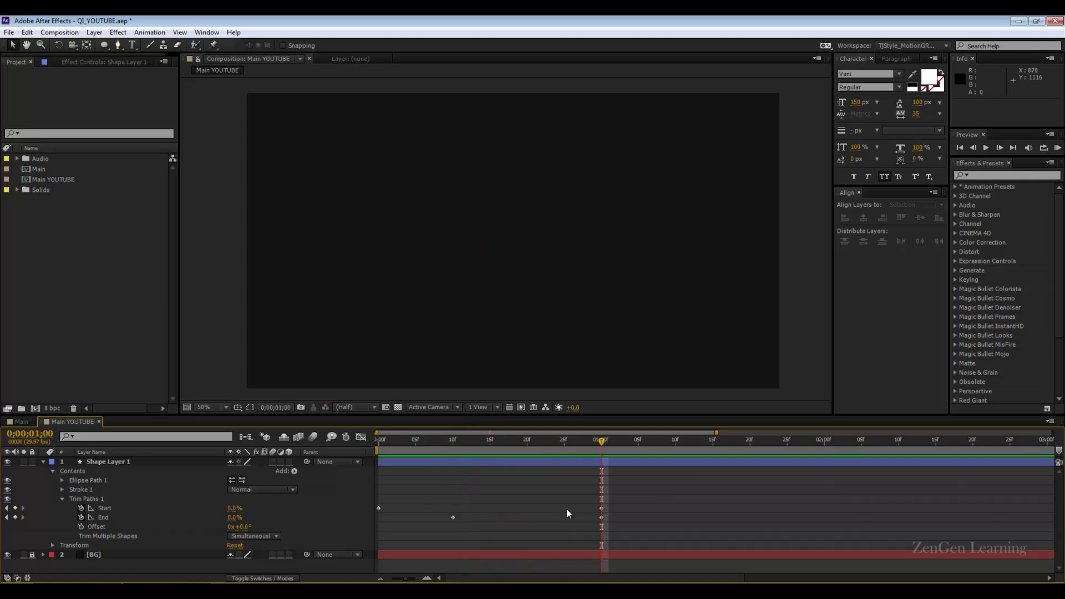
pyautogui.moveTo(701, 509); pyautogui.dragTo(378, 527)
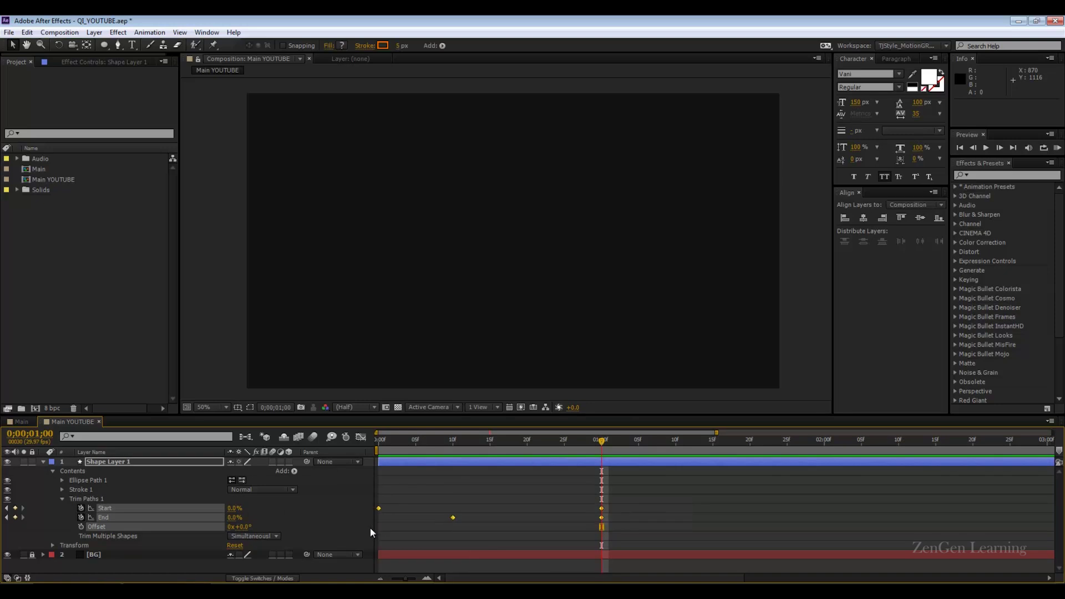
pyautogui.click(361, 438)
pyautogui.click(148, 518)
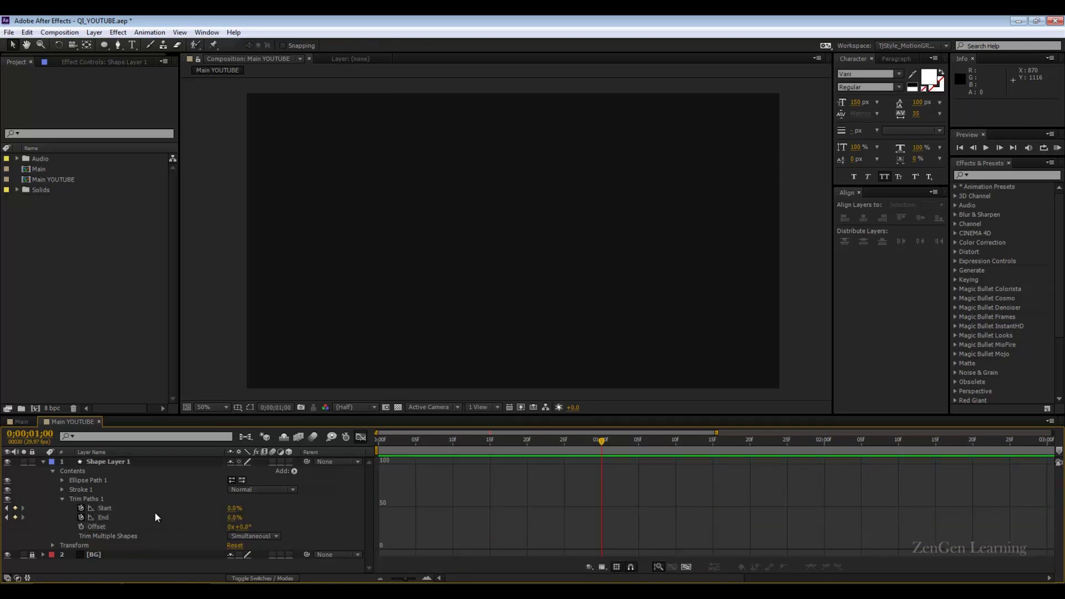
pyautogui.click(121, 516)
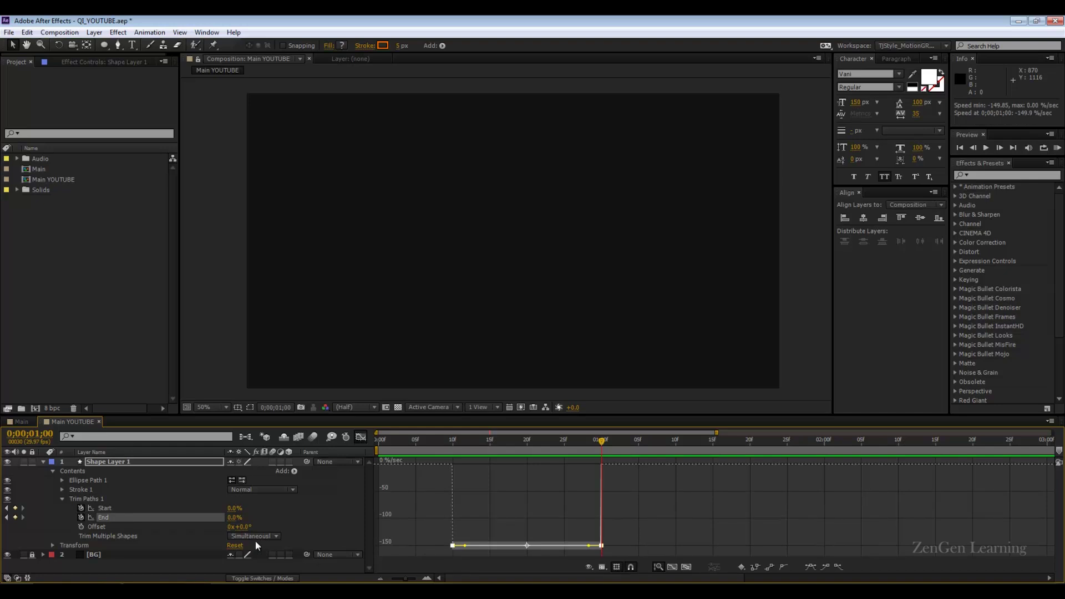
pyautogui.click(809, 566)
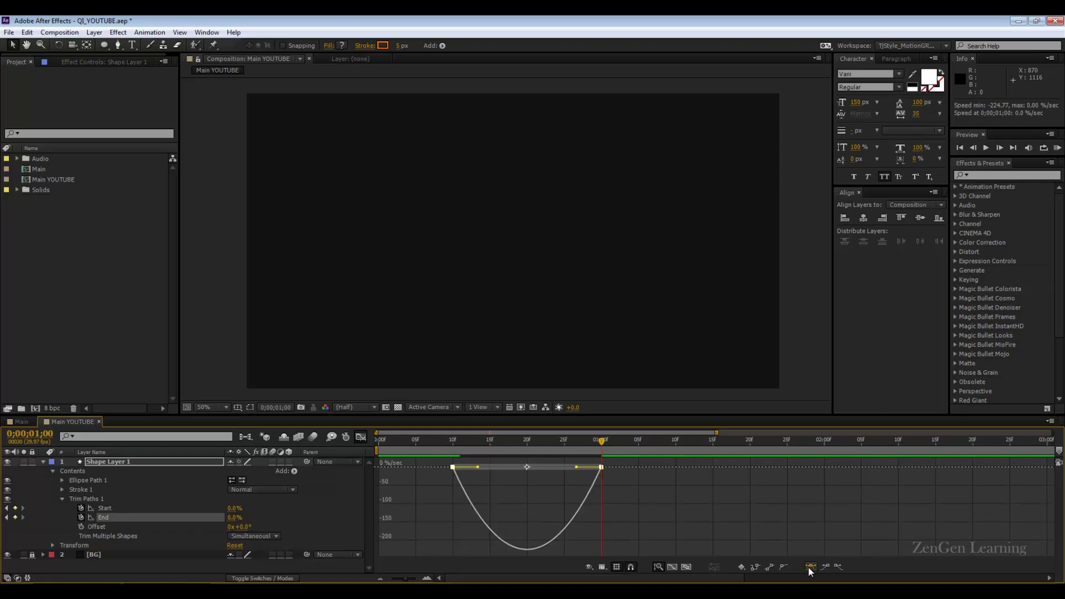
pyautogui.moveTo(577, 468); pyautogui.dragTo(512, 470)
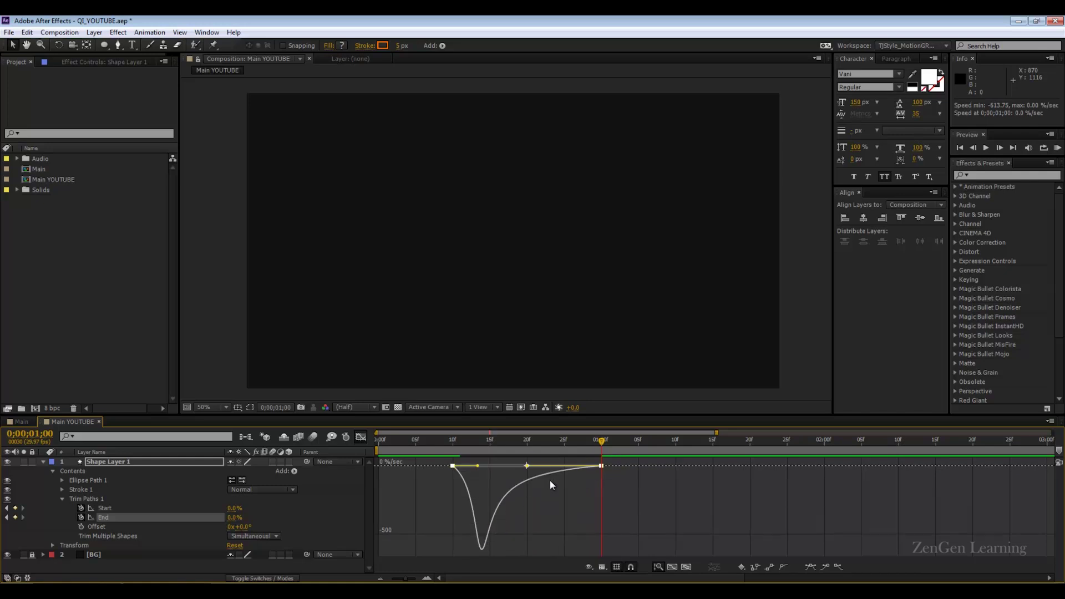
# - Apply Easy Ease to the Trim Paths Start keyframes, lengthen the final keyframe's incoming handle, and preview the animation
pyautogui.click(131, 510)
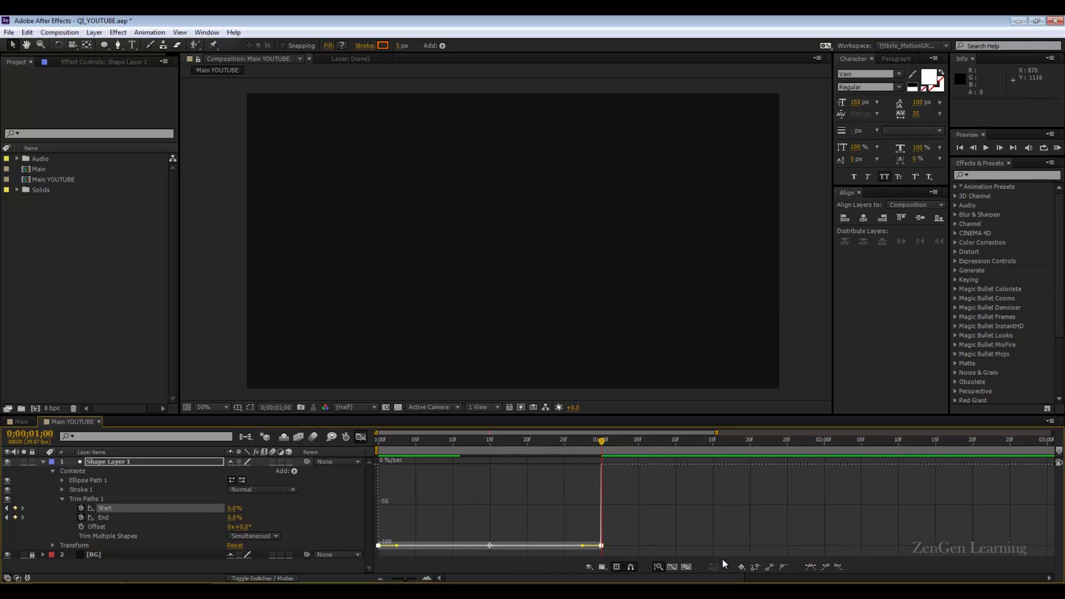
pyautogui.click(805, 568)
pyautogui.moveTo(564, 467); pyautogui.dragTo(472, 468)
pyautogui.click(681, 508)
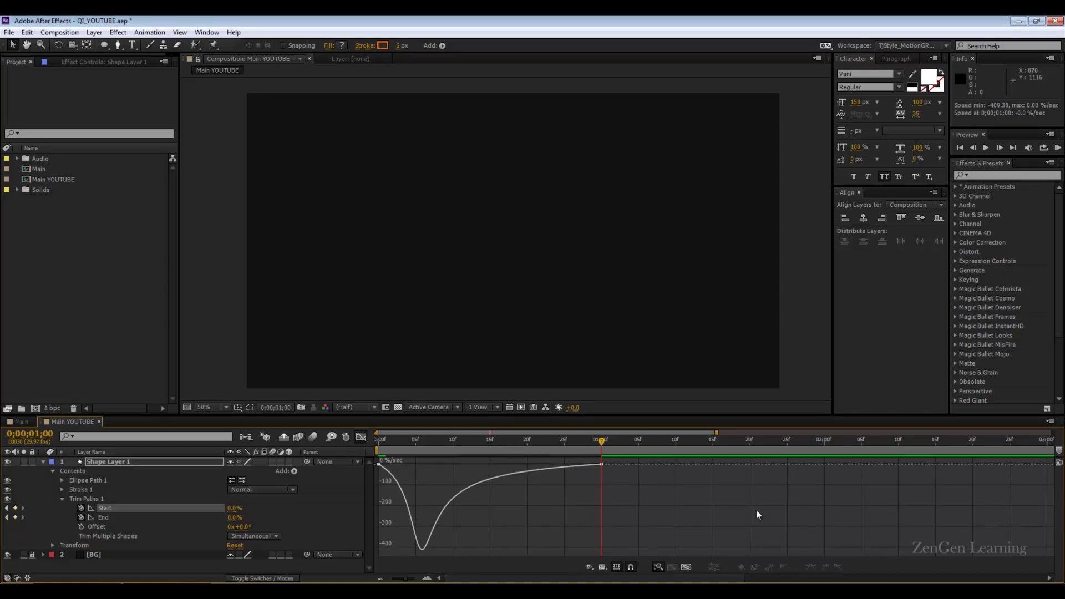
pyautogui.press('space')
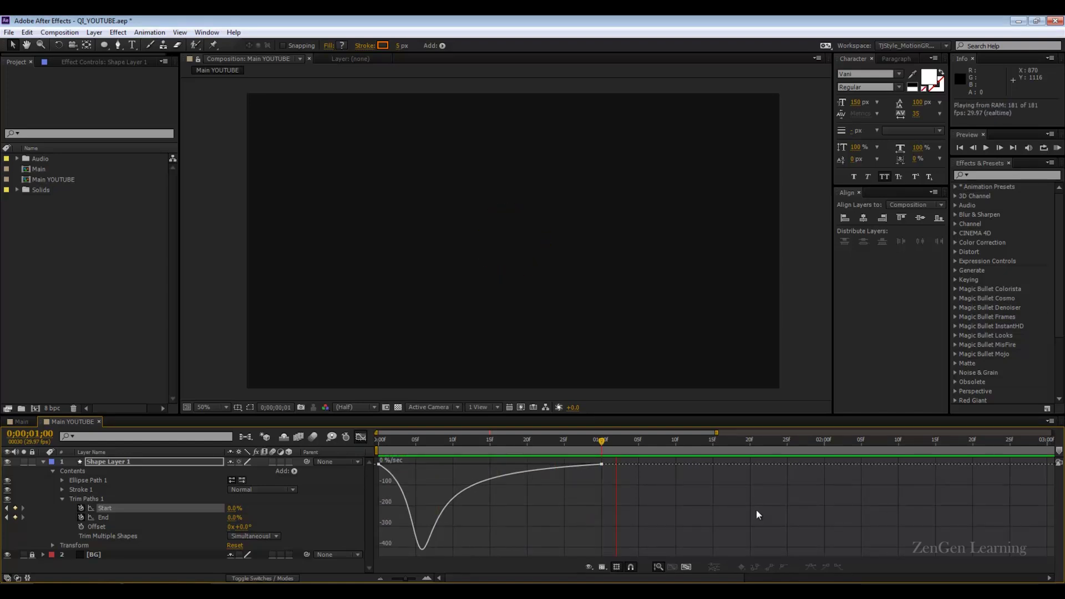
pyautogui.press('space')
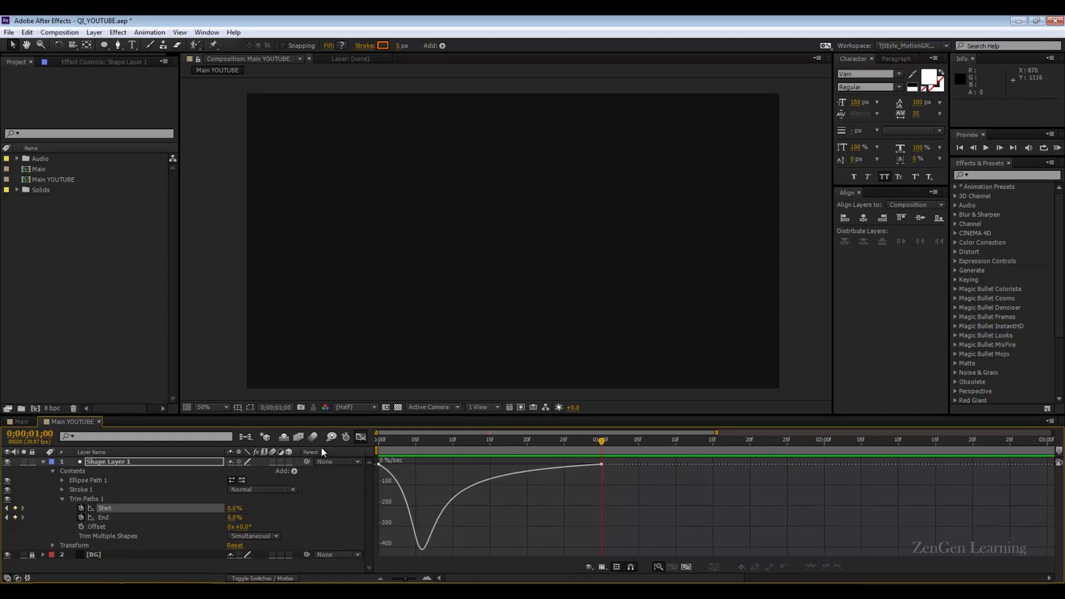
# - Close the Graph Editor and rename Shape Layer 1 as Circle_Start_01
pyautogui.click(360, 437)
pyautogui.click(43, 461)
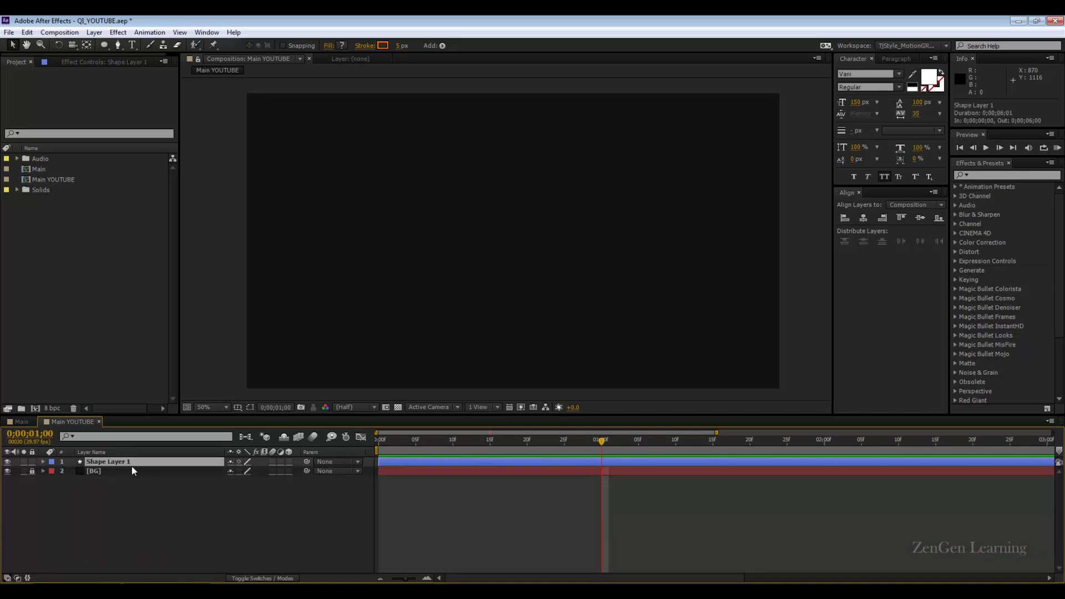
pyautogui.write('Circle_St')
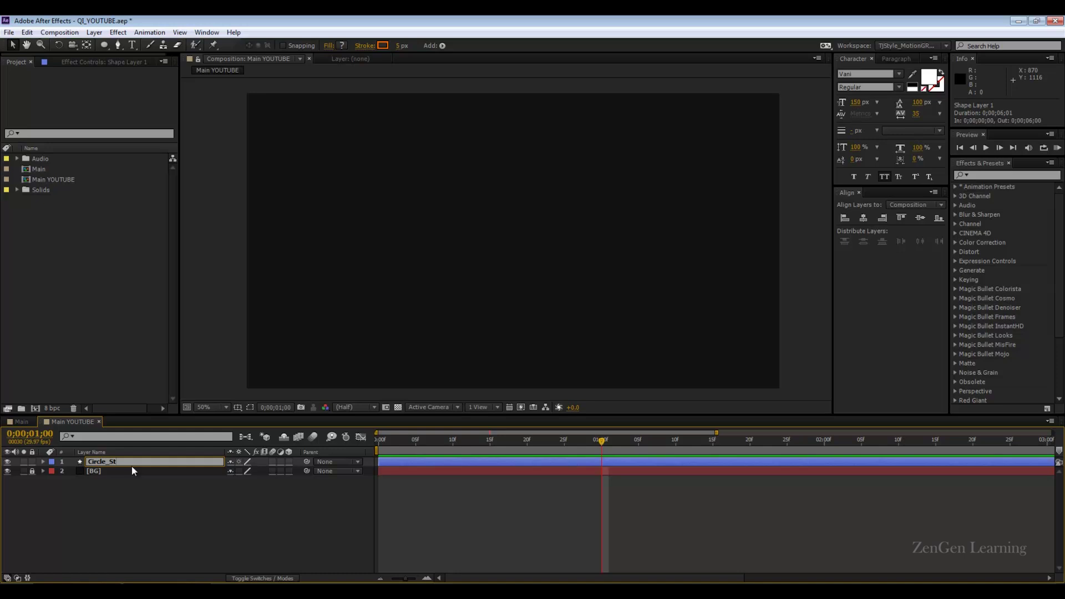
pyautogui.write('art_01')
pyautogui.press('Return')
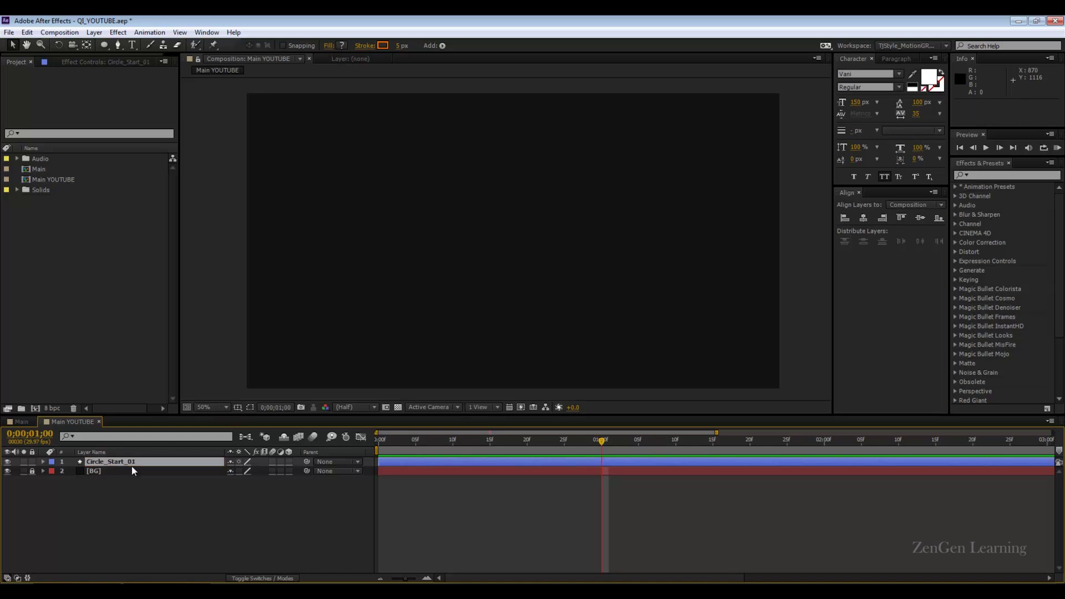
# - Return to 0 seconds and duplicate the Circle_Start_01 layer
pyautogui.click(42, 462)
pyautogui.click(380, 441)
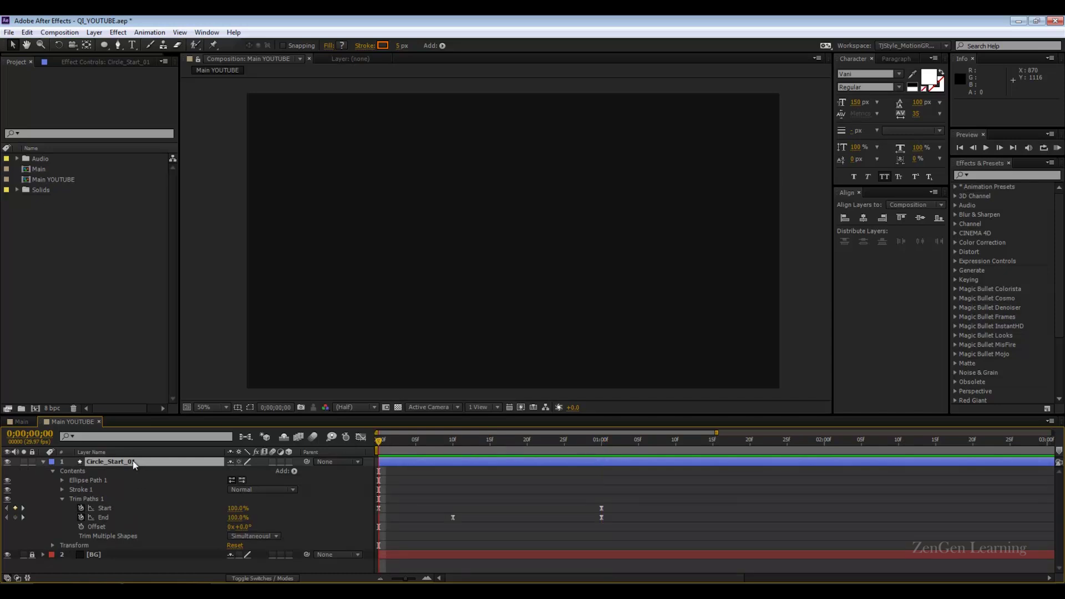
pyautogui.click(43, 462)
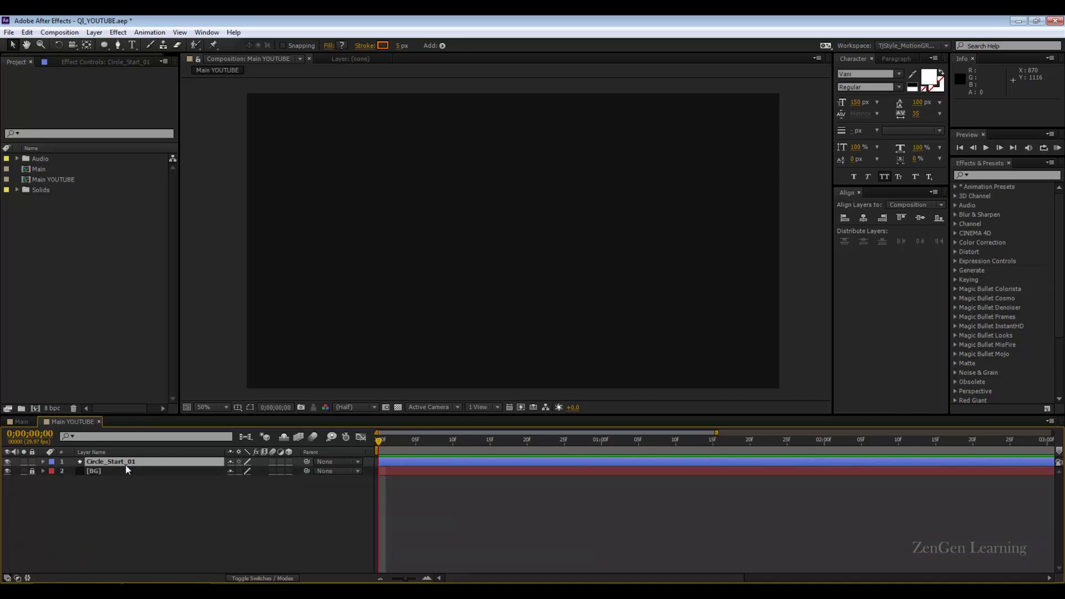
pyautogui.hotkey('ctrl', 'd')
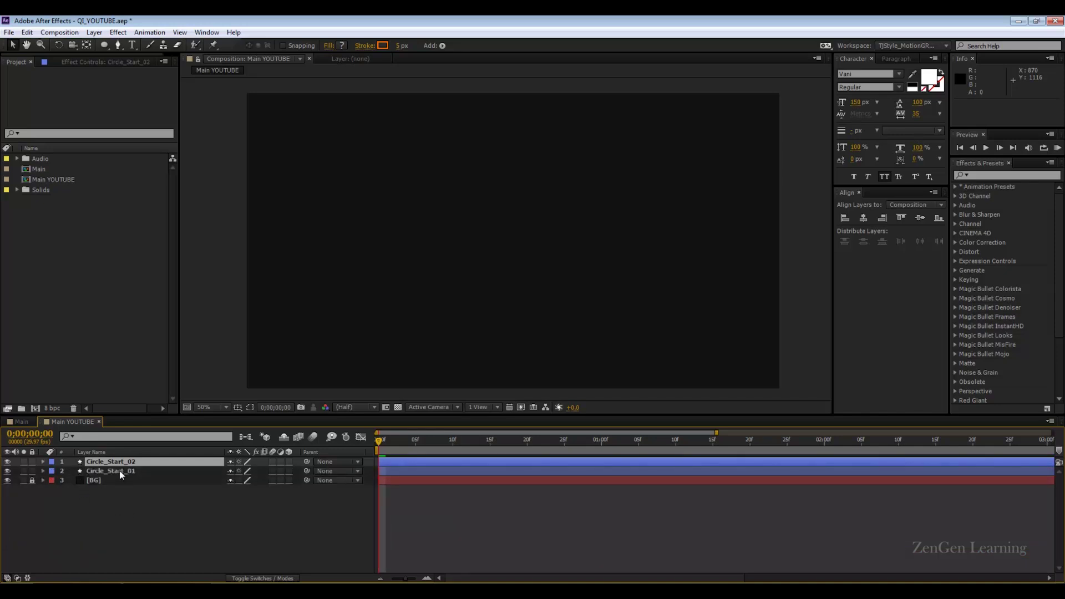
# - Set the label colours to Yellow for Circle_Start_01, Red for Circle_Start_02 and None for the BG layer
pyautogui.click(118, 471)
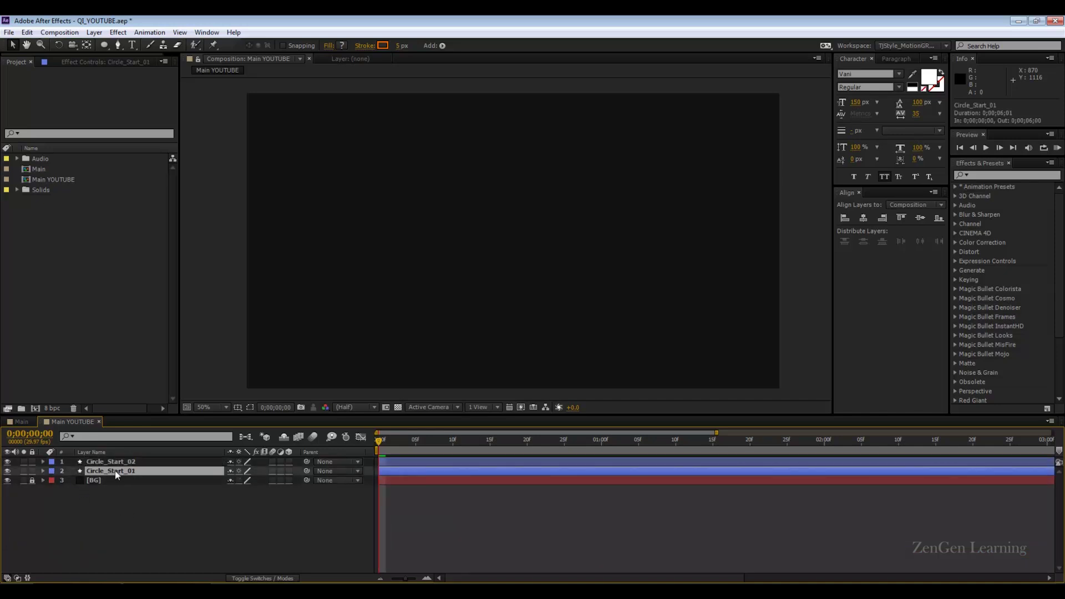
pyautogui.click(51, 471)
pyautogui.click(84, 307)
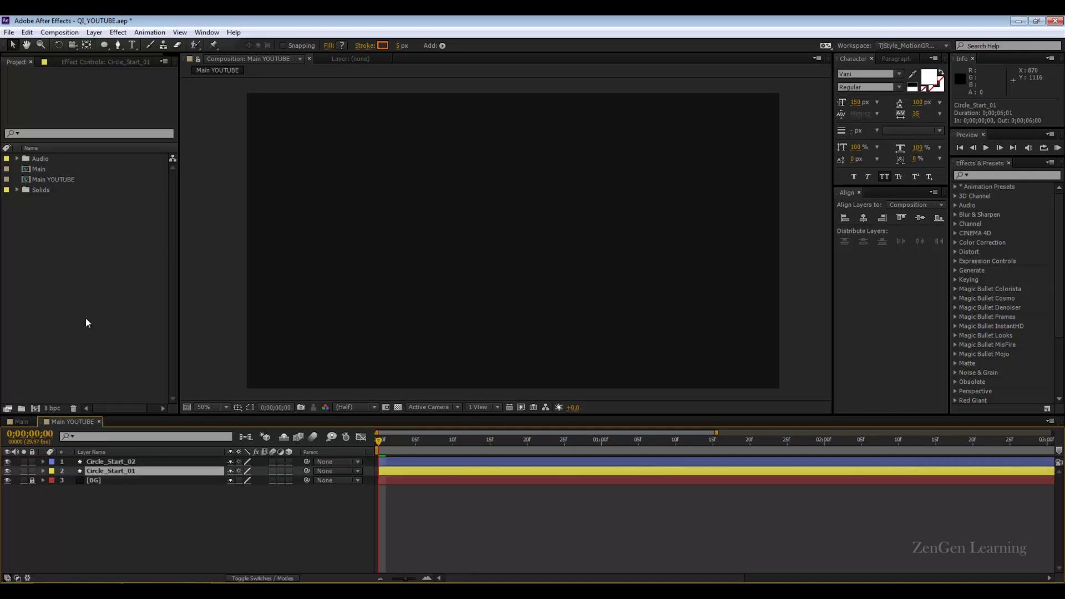
pyautogui.click(106, 463)
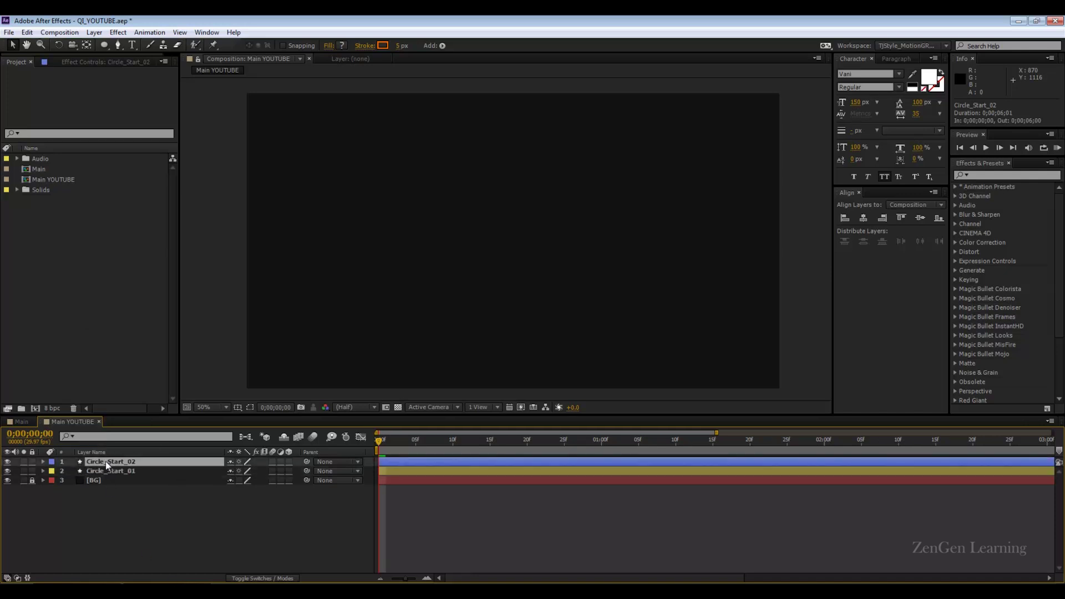
pyautogui.click(52, 461)
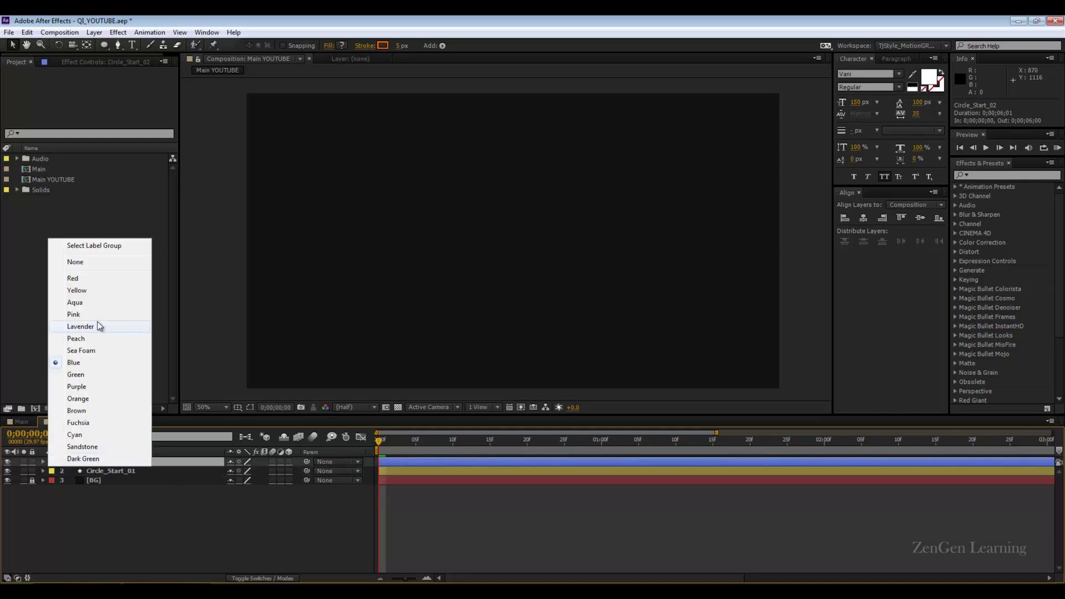
pyautogui.click(77, 278)
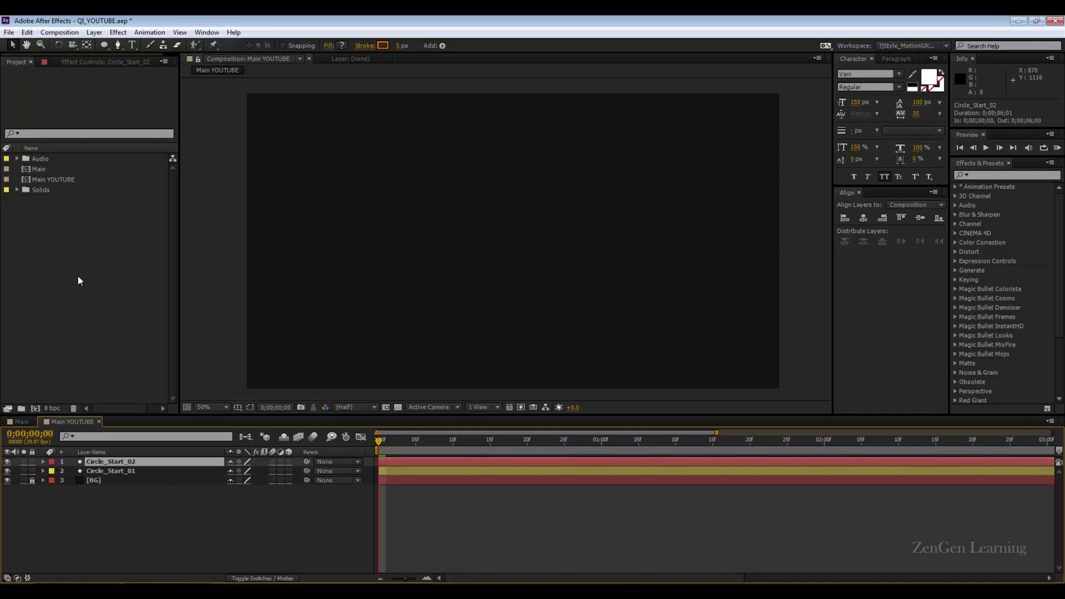
pyautogui.click(56, 481)
pyautogui.click(60, 481)
pyautogui.click(51, 480)
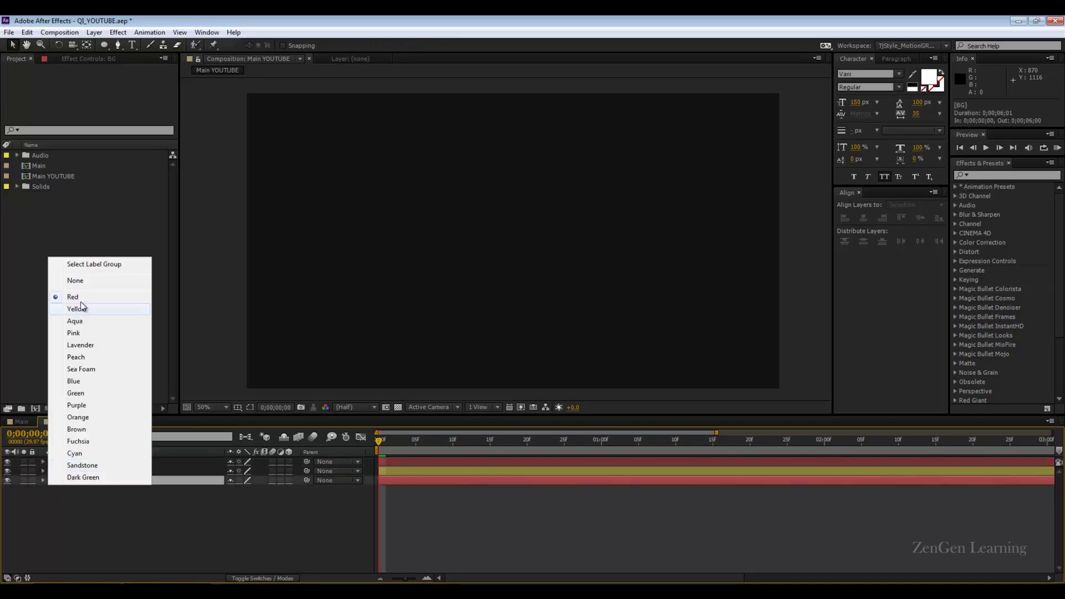
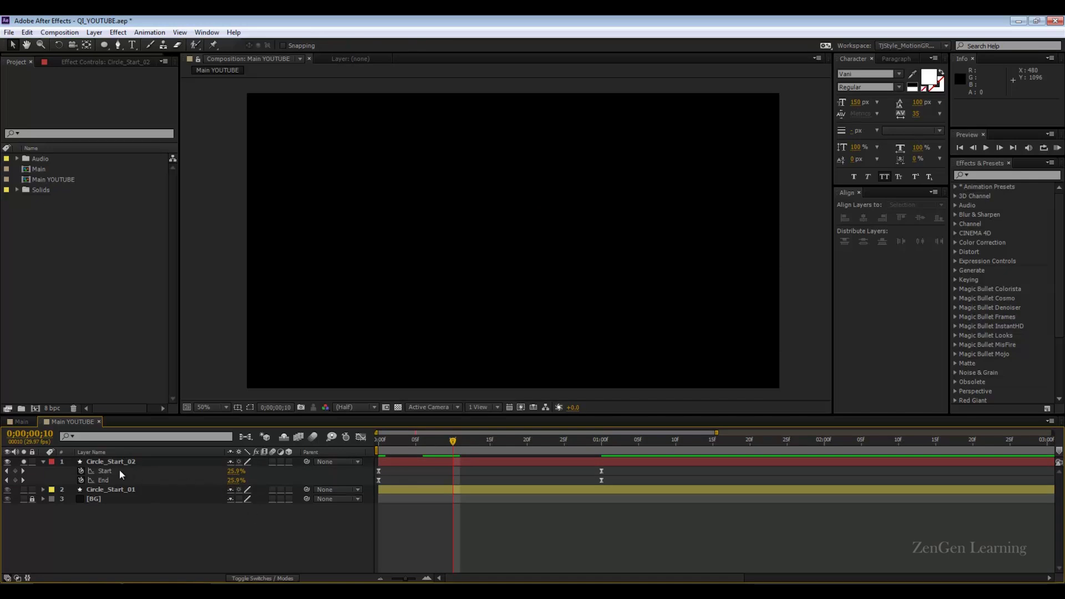
# - Move Circle_Start_02's first Start keyframe to frame 10 and set its End keyframe at 0 seconds to 0%
pyautogui.moveTo(379, 471); pyautogui.dragTo(367, 444)
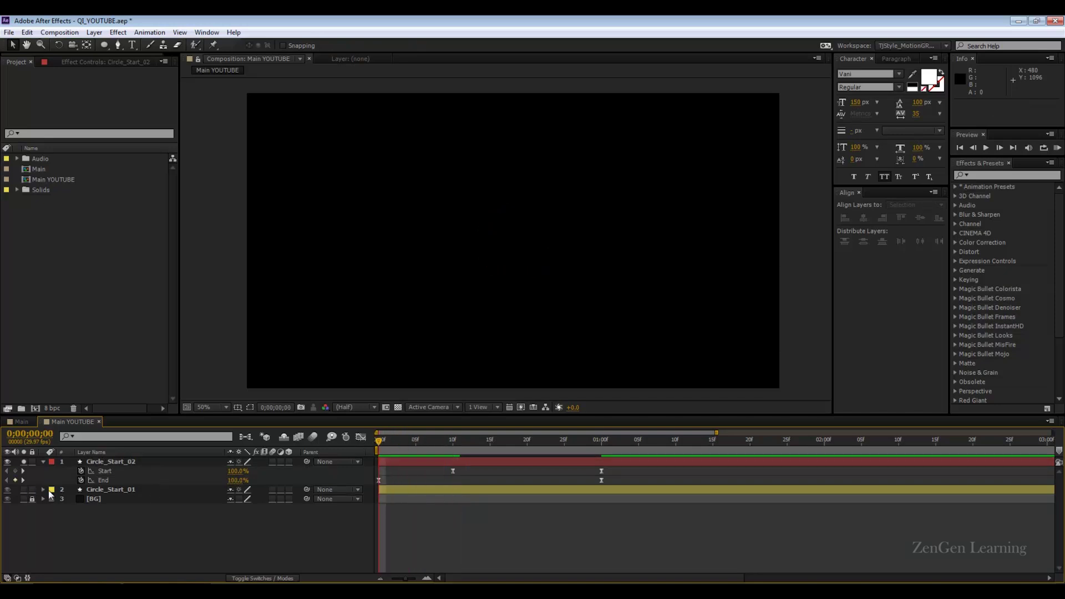
pyautogui.click(43, 490)
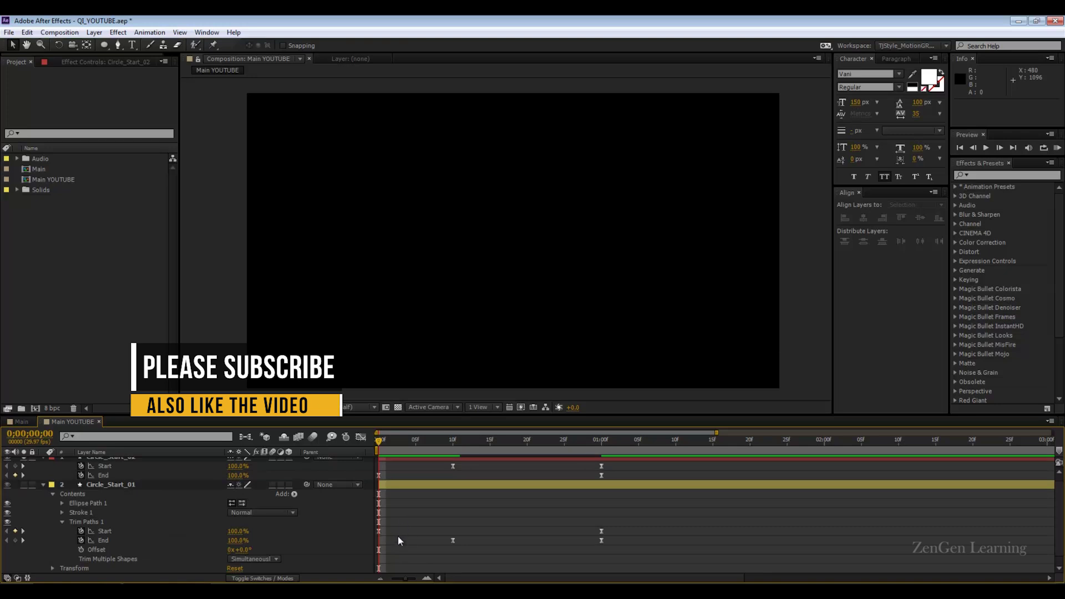
pyautogui.moveTo(397, 536); pyautogui.dragTo(370, 526)
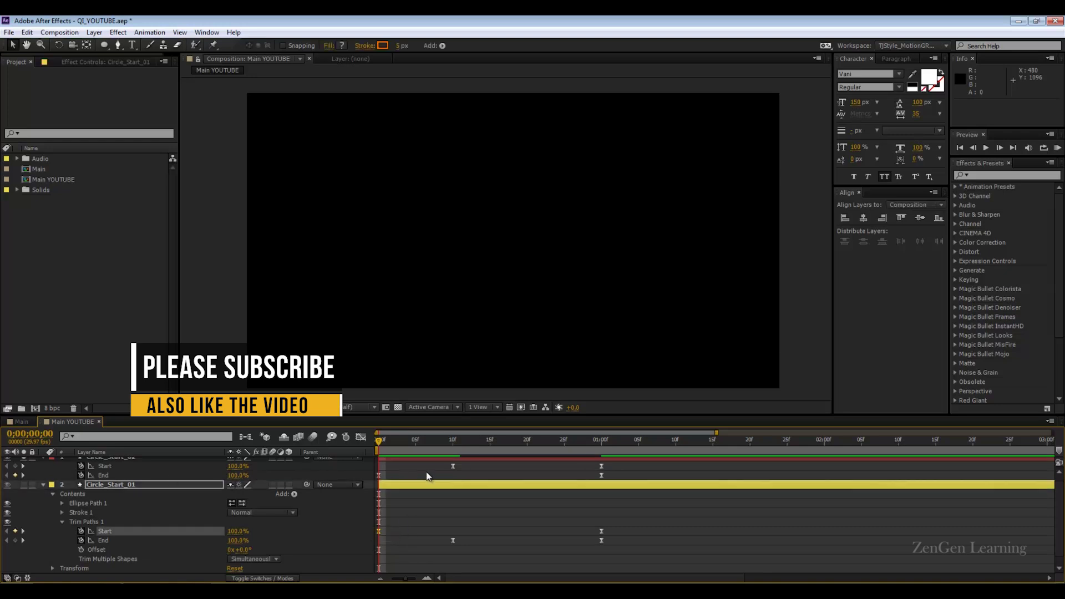
pyautogui.click(379, 476)
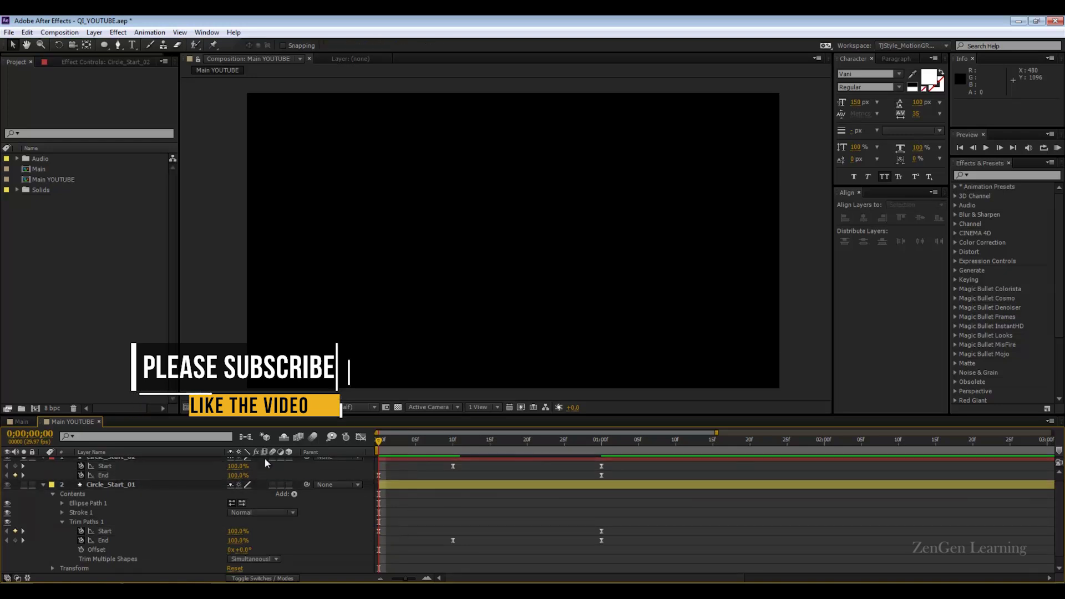
pyautogui.moveTo(236, 475); pyautogui.dragTo(175, 475)
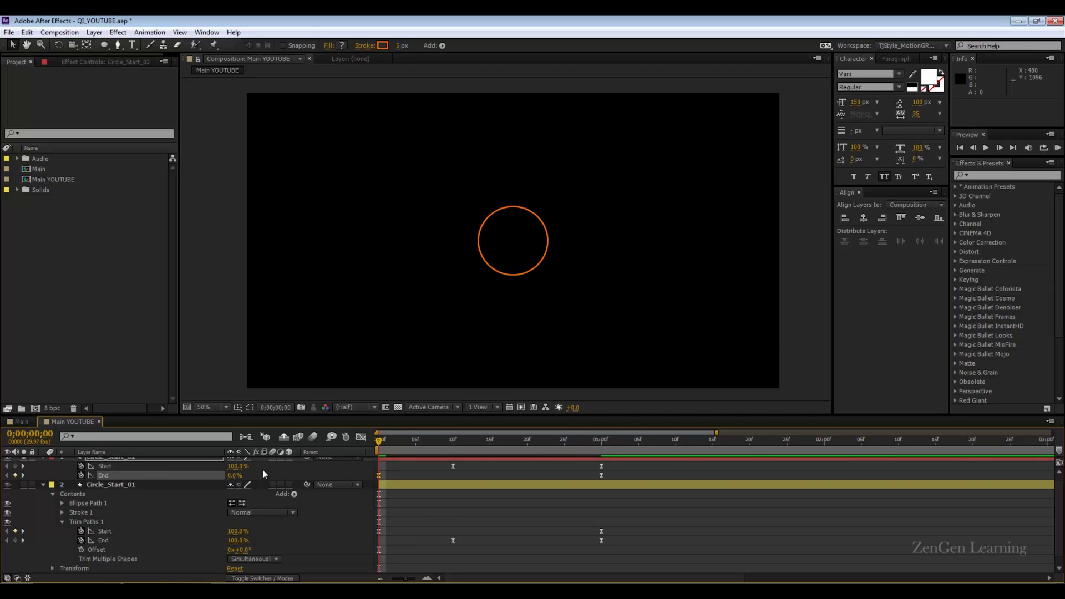
# - Set Circle_Start_02's Start keyframe at frame 10 to 0% and return to 0 seconds
pyautogui.click(454, 441)
pyautogui.moveTo(238, 466); pyautogui.dragTo(189, 466)
pyautogui.click(425, 456)
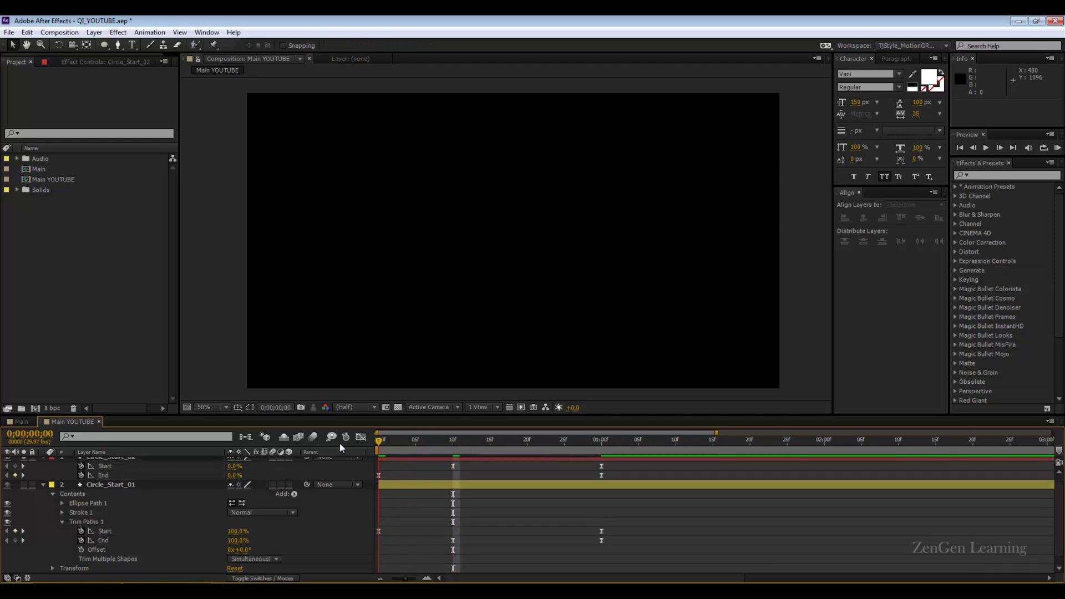
pyautogui.press('Home')
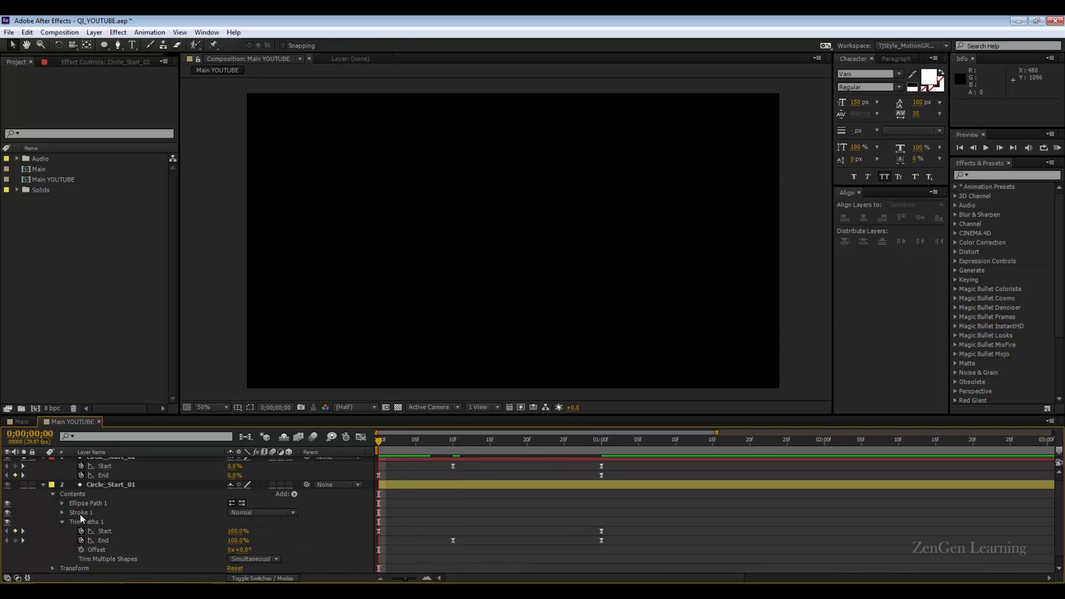
# - Set Circle_Start_02's Start and End keyframes at 1 second to 100%, then collapse the layer properties
pyautogui.press('`')
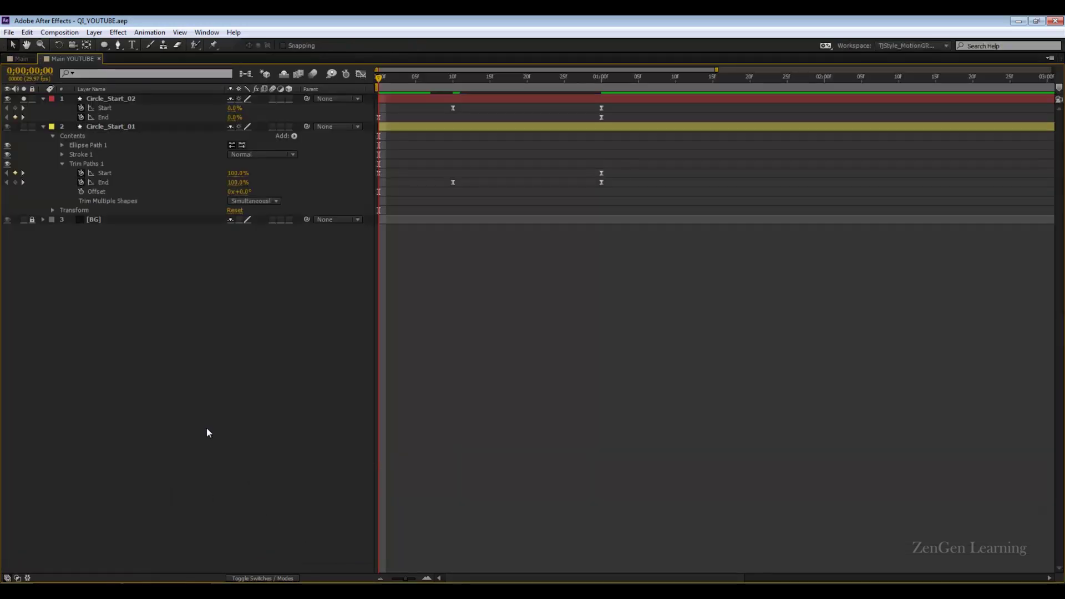
pyautogui.click(109, 127)
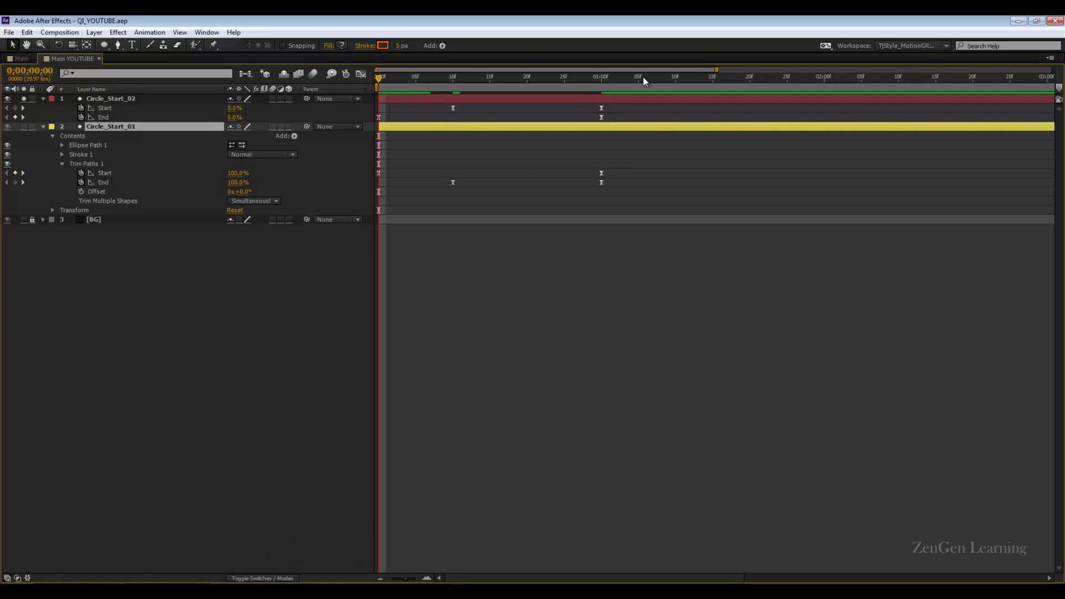
pyautogui.click(598, 78)
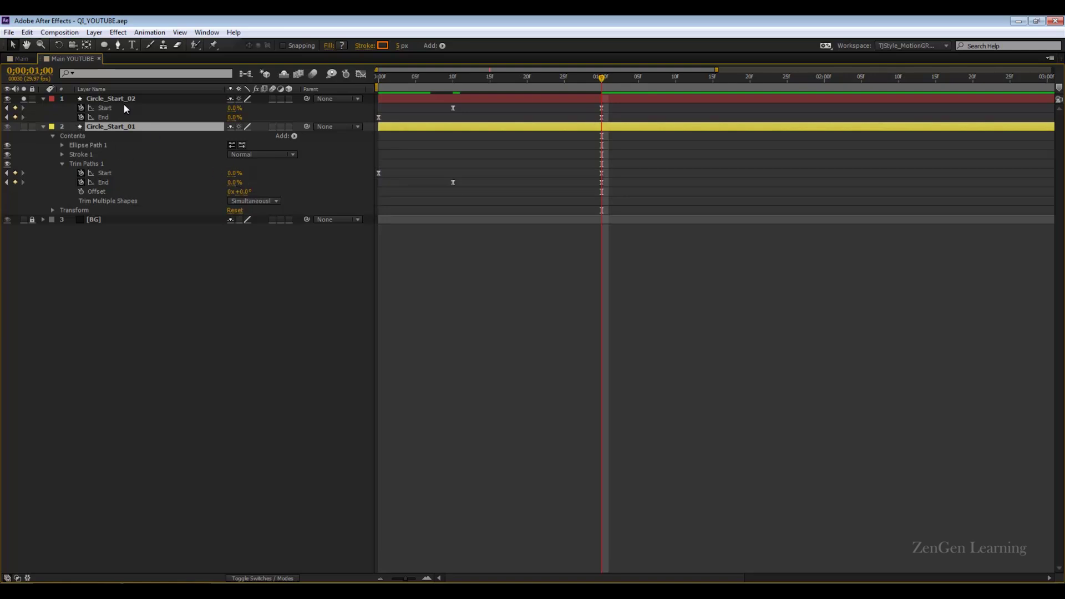
pyautogui.moveTo(235, 108); pyautogui.dragTo(258, 142)
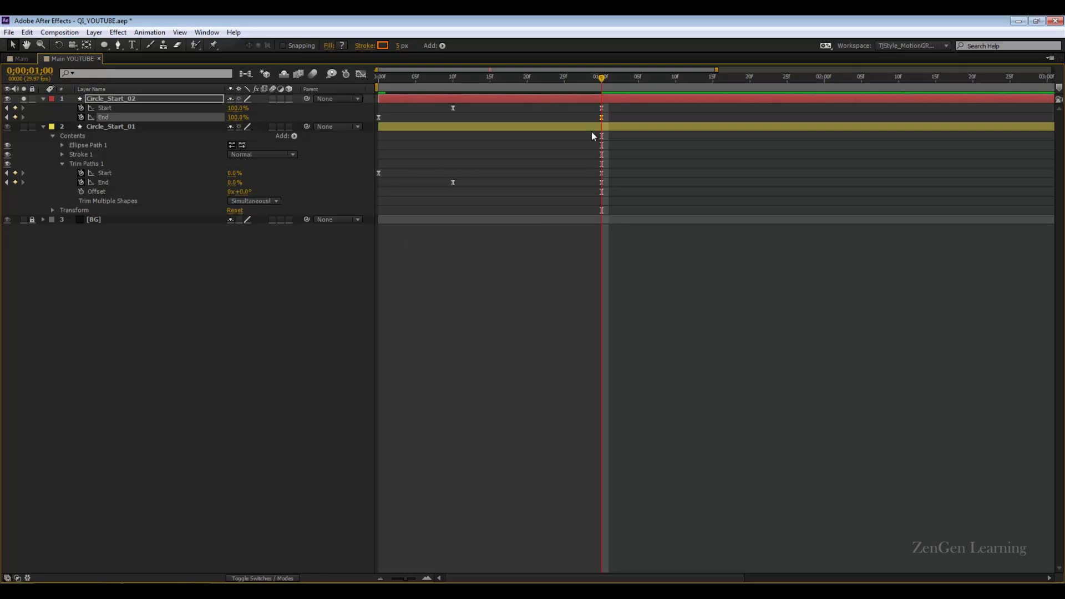
pyautogui.click(485, 364)
pyautogui.press('u')
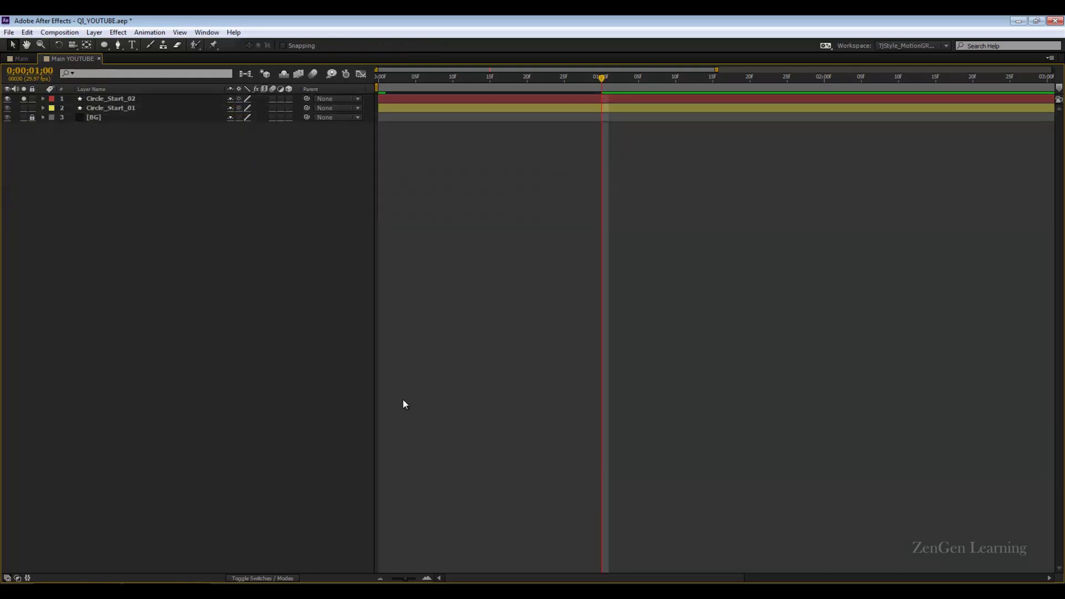
# - Preview the soloed Circle_Start_02 animation and park the playhead at frame 14
pyautogui.press('`')
pyautogui.press('KP_0')
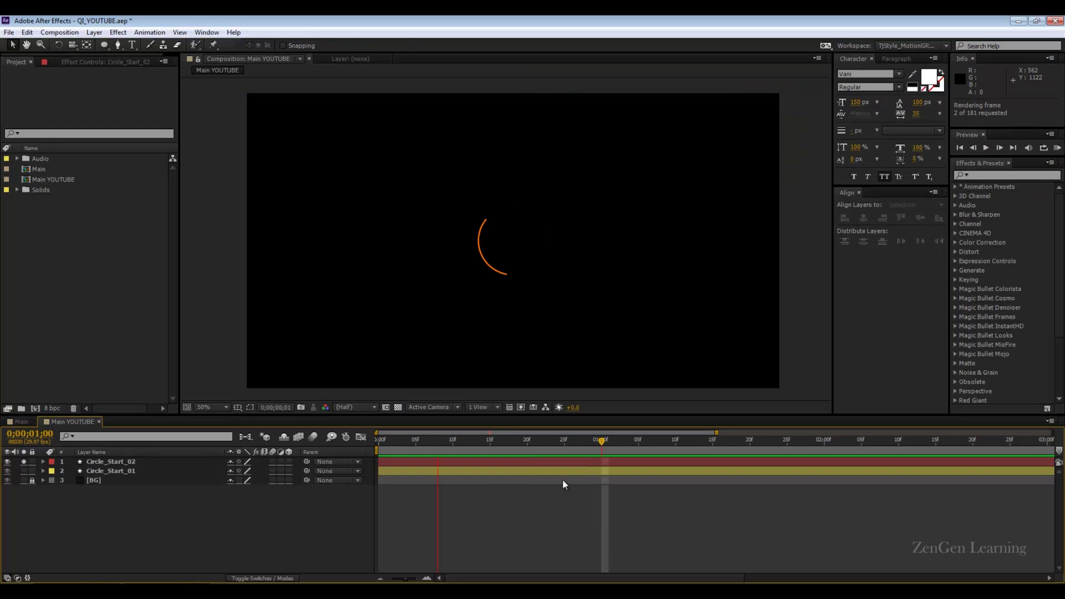
pyautogui.moveTo(493, 442)
pyautogui.mouseDown()
pyautogui.moveTo(437, 446)
pyautogui.moveTo(482, 452)
pyautogui.mouseUp()
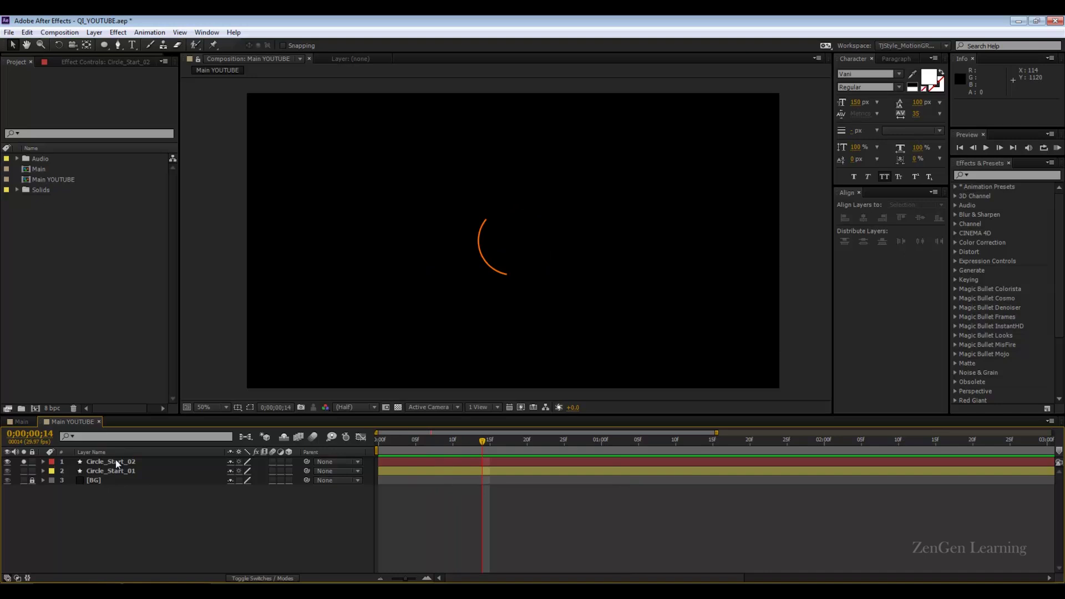
# - Unsolo the Circle_Start_02 layer and rename it as Circle_END_01
pyautogui.click(152, 462)
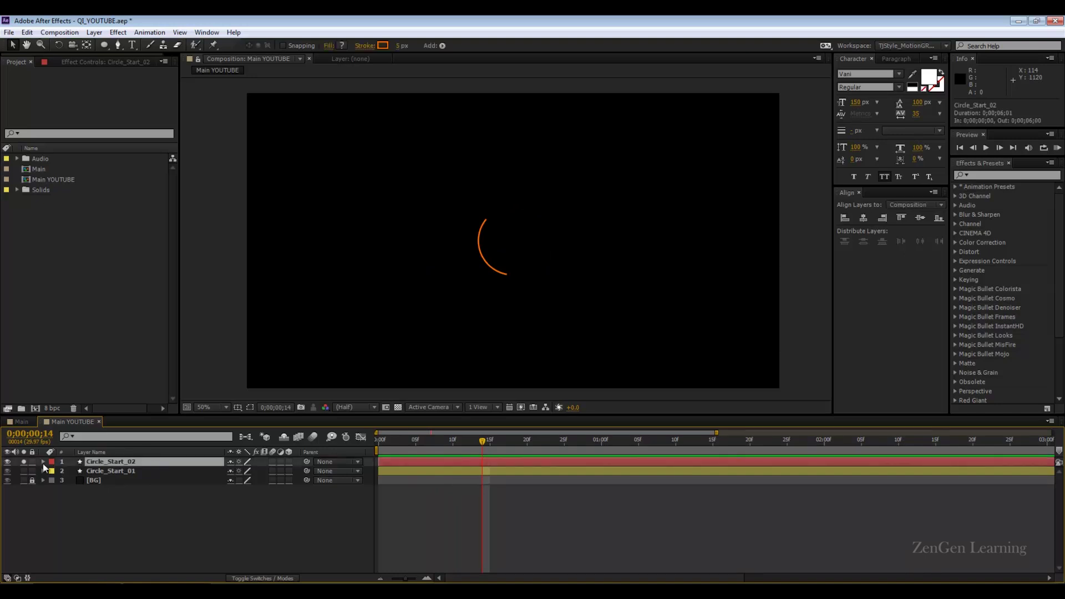
pyautogui.click(24, 462)
pyautogui.press('Return')
pyautogui.press('Home')
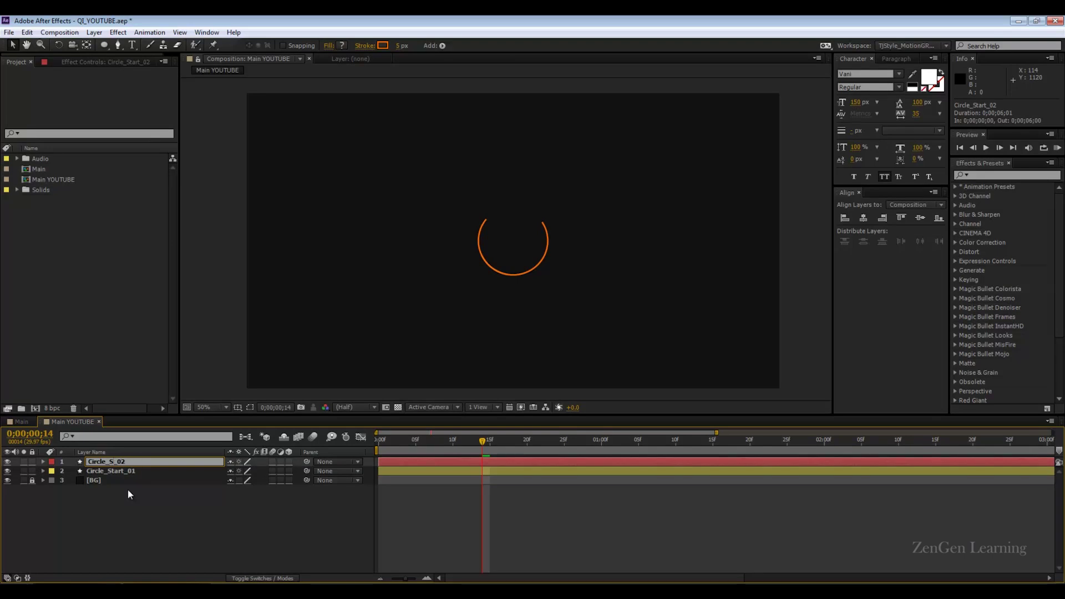
pyautogui.write('END')
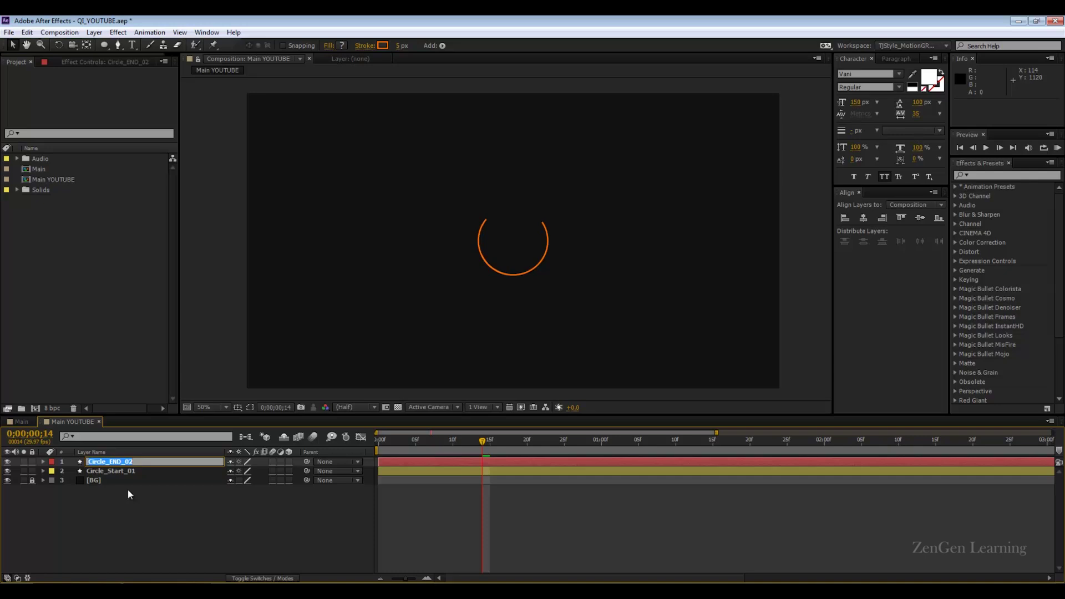
pyautogui.press('End')
pyautogui.press('BackSpace')
pyautogui.write('1')
pyautogui.press('Return')
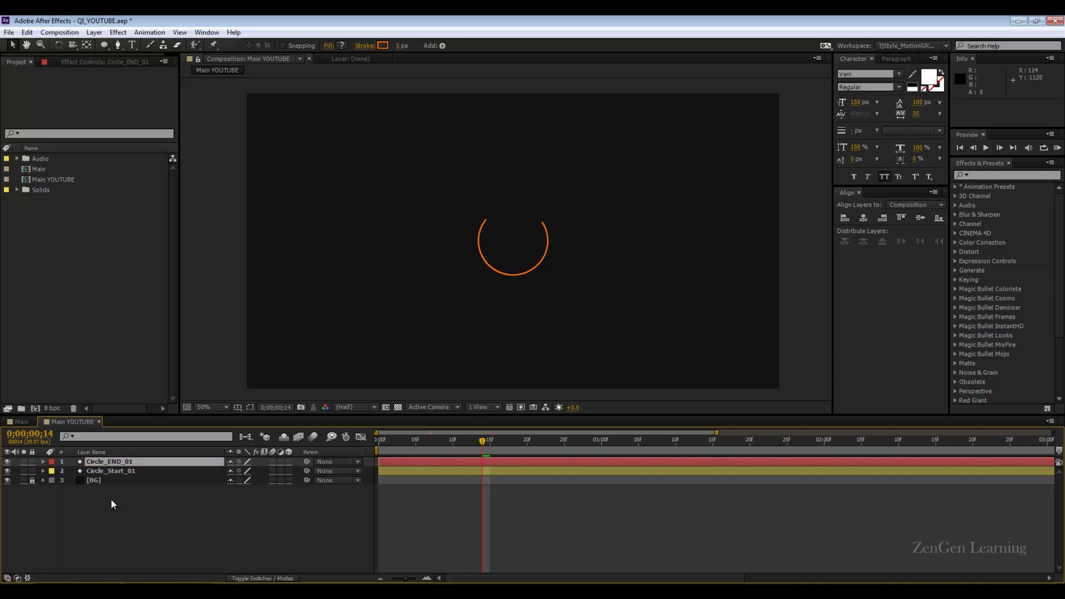
# - Set the stroke colour of Circle_END_01 to white (FFFFFF) and expand the layer's properties
pyautogui.click(132, 475)
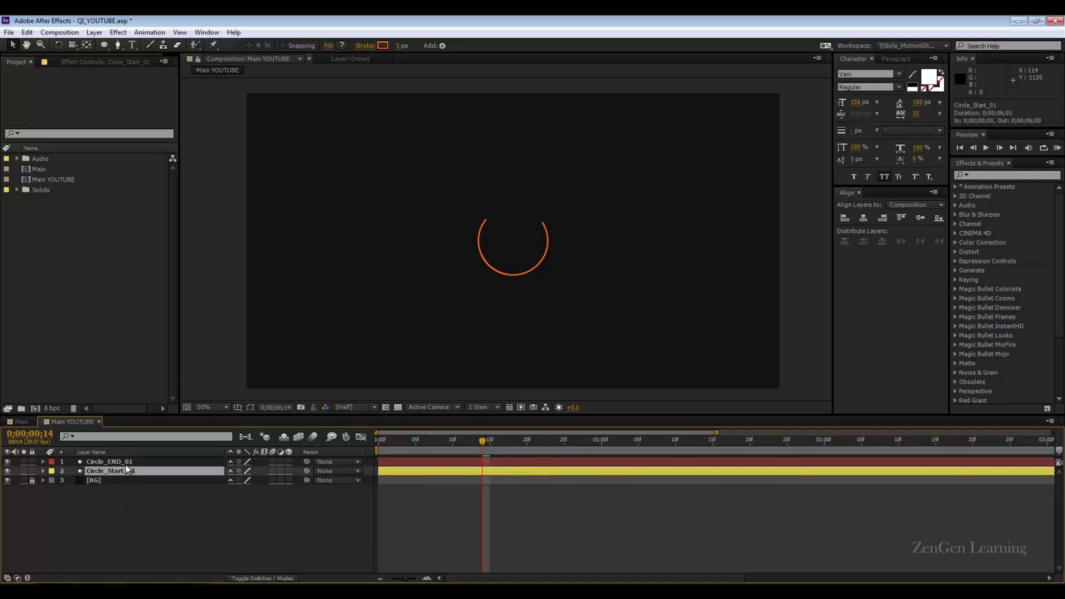
pyautogui.click(127, 467)
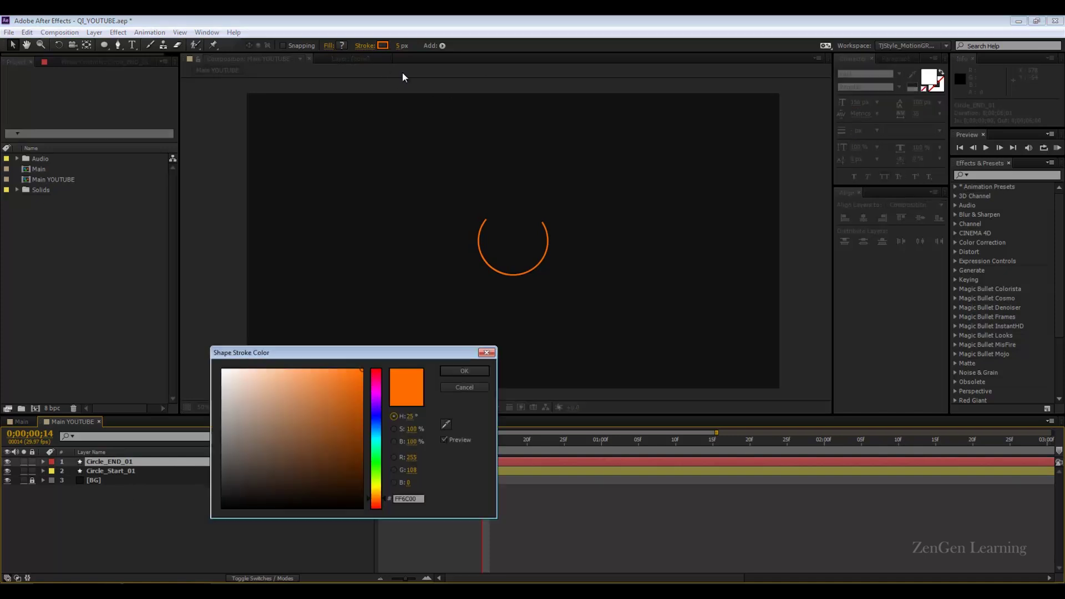
pyautogui.click(383, 46)
pyautogui.moveTo(307, 416); pyautogui.dragTo(171, 370)
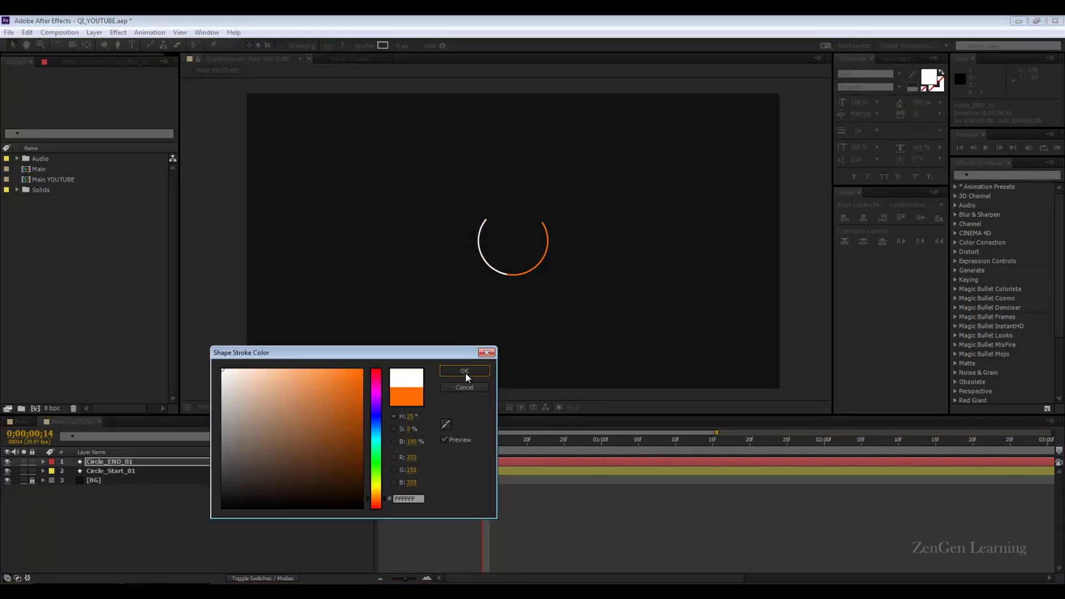
pyautogui.click(465, 371)
pyautogui.click(43, 461)
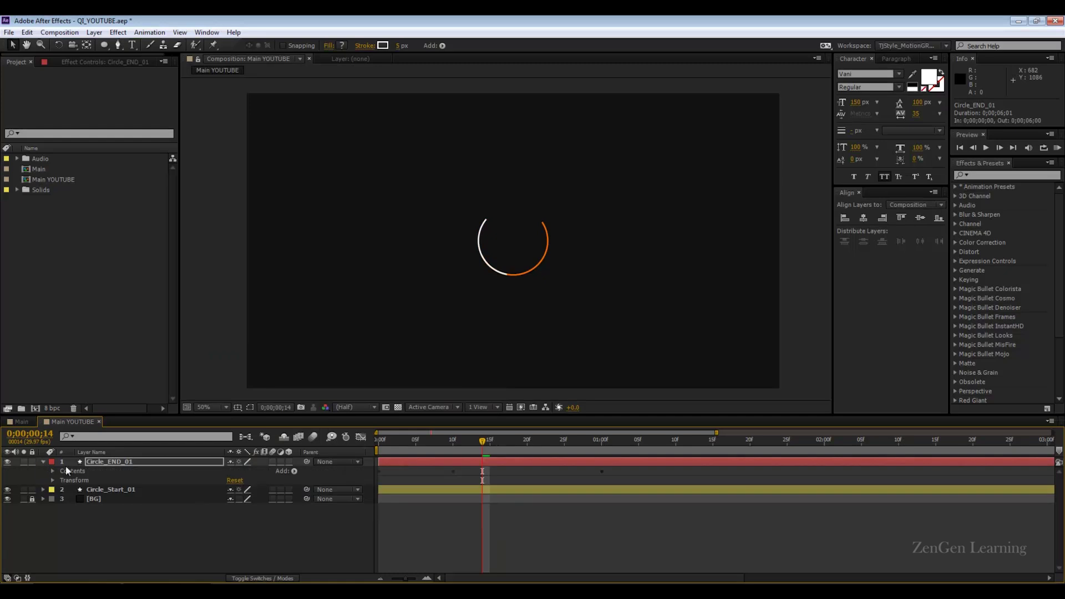
# - Set the ellipse size of Circle_END_01 to 225, collapse the layer's properties, and park the playhead at 1 second
pyautogui.click(52, 471)
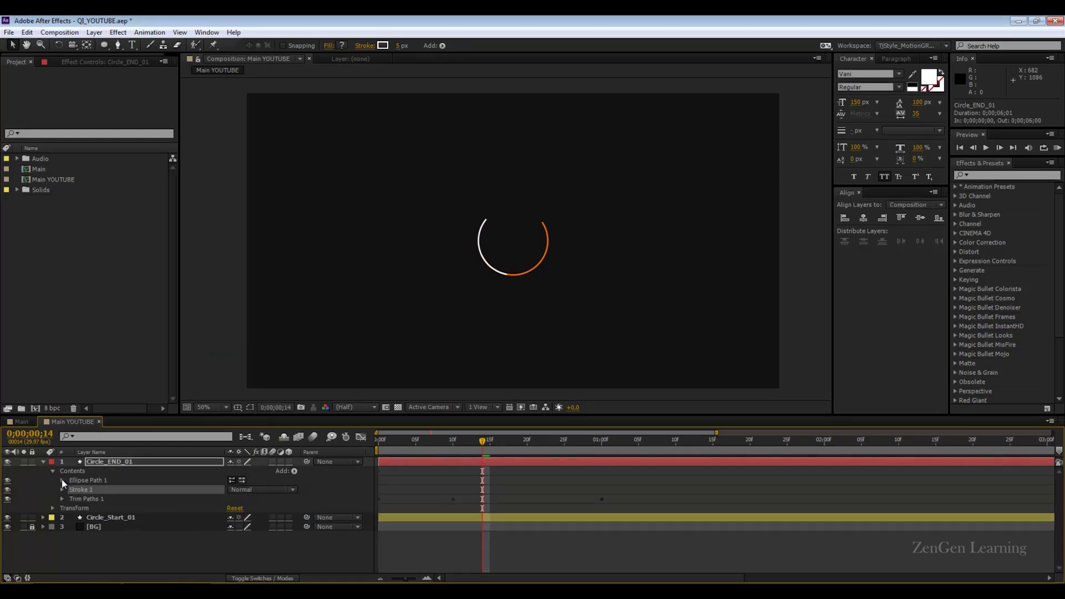
pyautogui.click(62, 480)
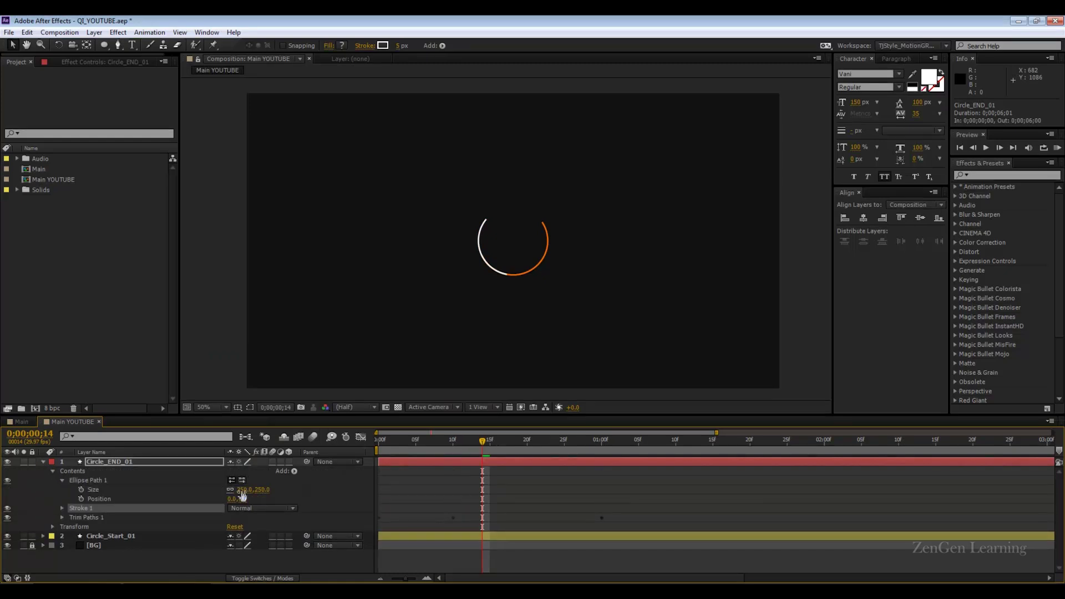
pyautogui.click(245, 491)
pyautogui.write('225')
pyautogui.press('Return')
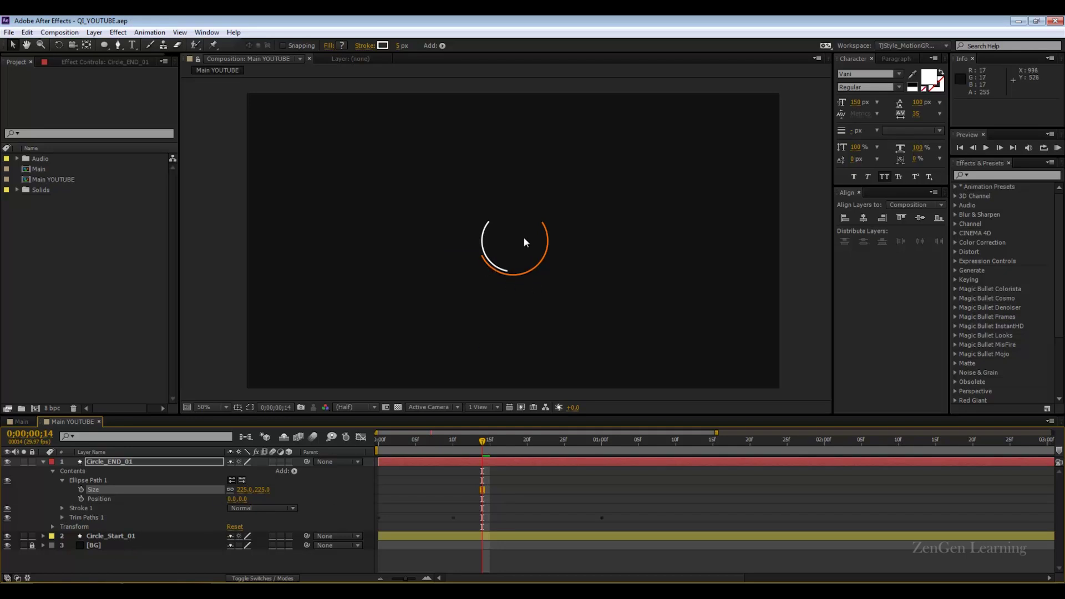
pyautogui.click(43, 462)
pyautogui.click(178, 517)
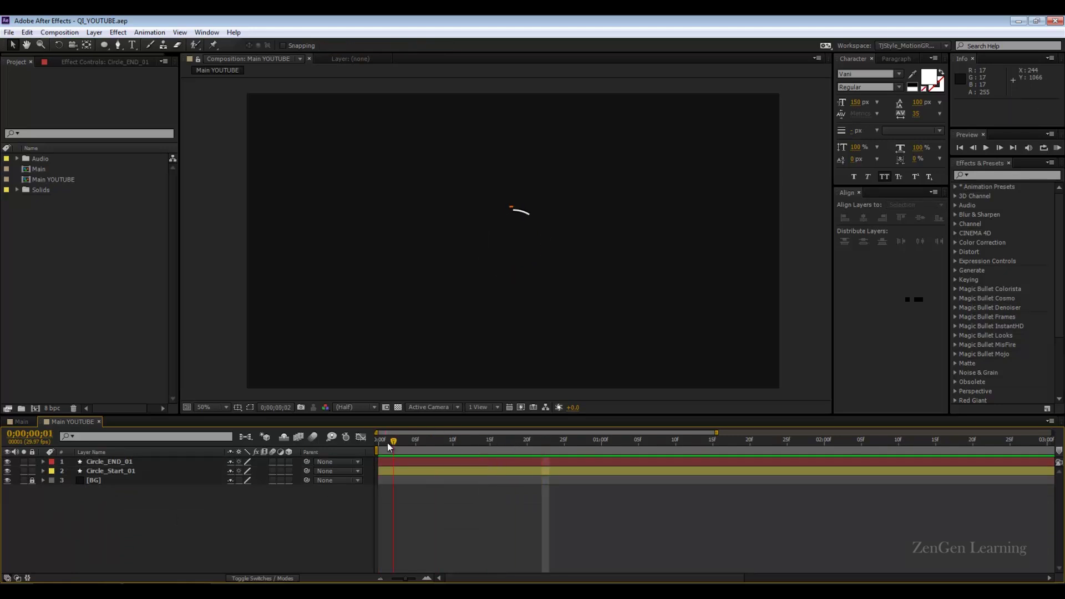
pyautogui.click(603, 452)
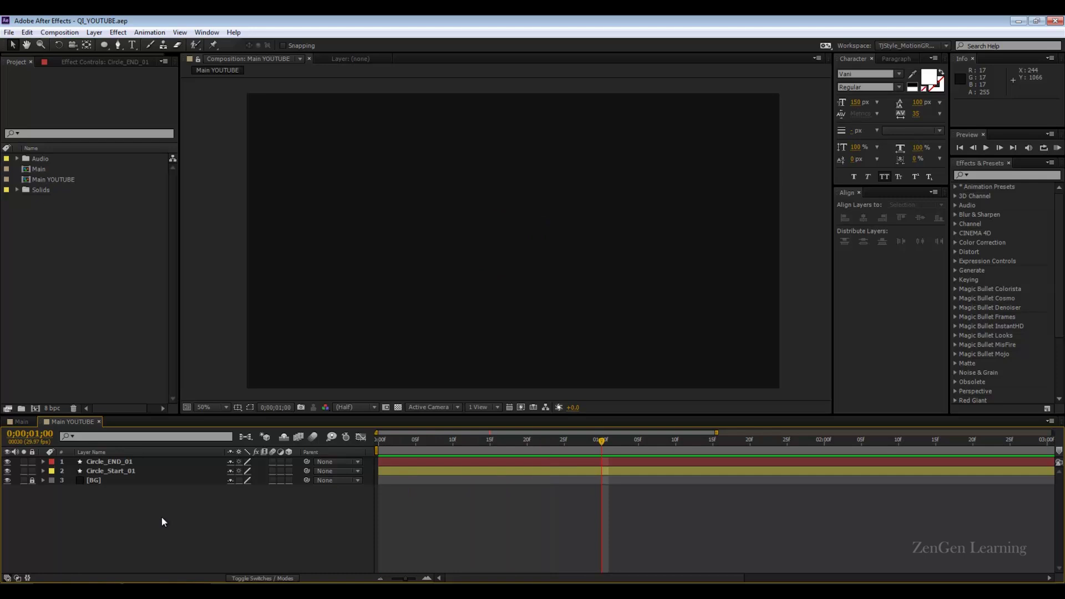
# - Try moving the last Start and End keyframes of both circle layers to 0;00;01;10, preview the timing, and undo the move
pyautogui.press('u')
pyautogui.moveTo(597, 492); pyautogui.dragTo(685, 476)
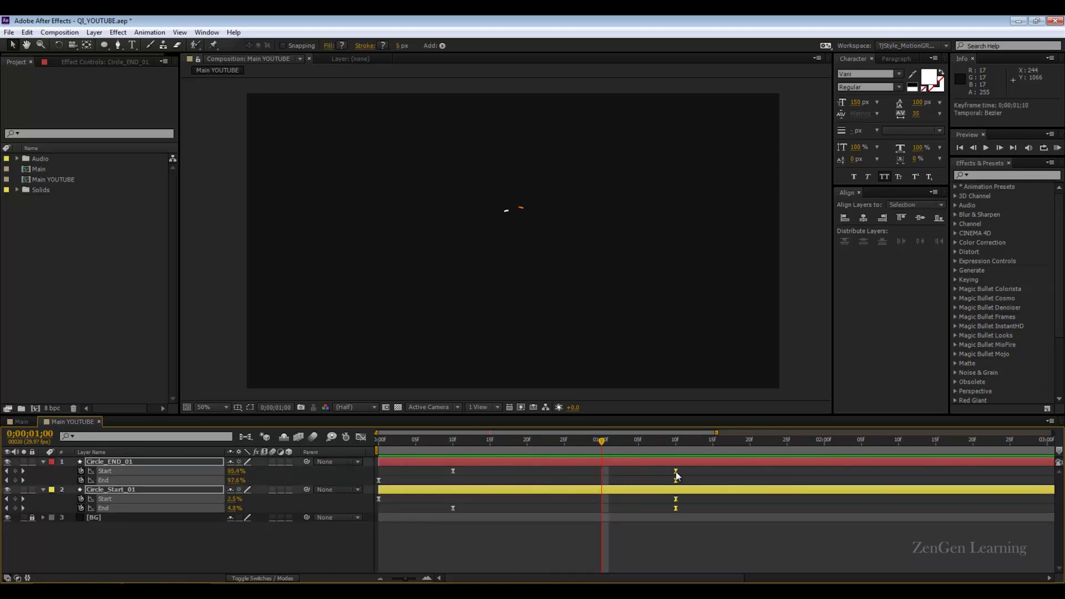
pyautogui.click(714, 469)
pyautogui.press('KP_0')
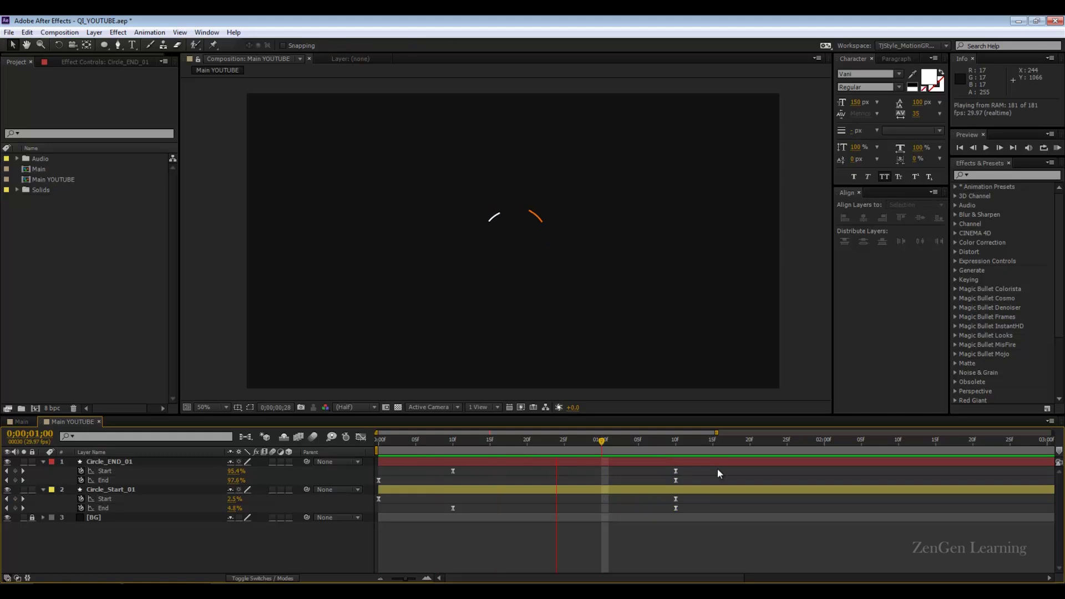
pyautogui.hotkey('ctrl', 'z')
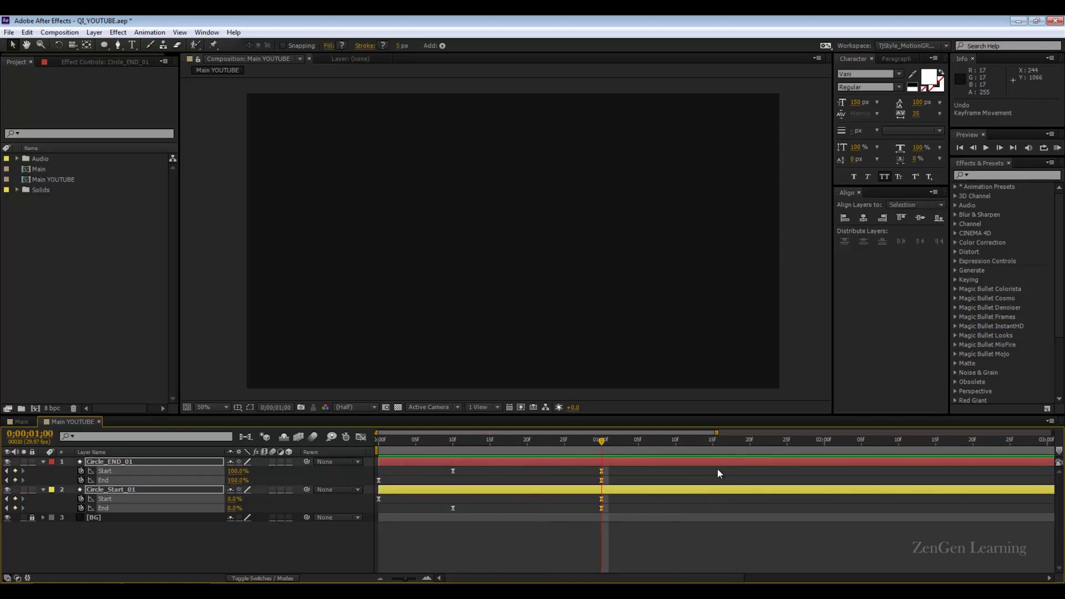
# - Collapse the properties and trim the out points of Circle_END_01 and Circle_Start_01 to the playhead at 1 second
pyautogui.click(43, 461)
pyautogui.click(135, 534)
pyautogui.click(111, 462)
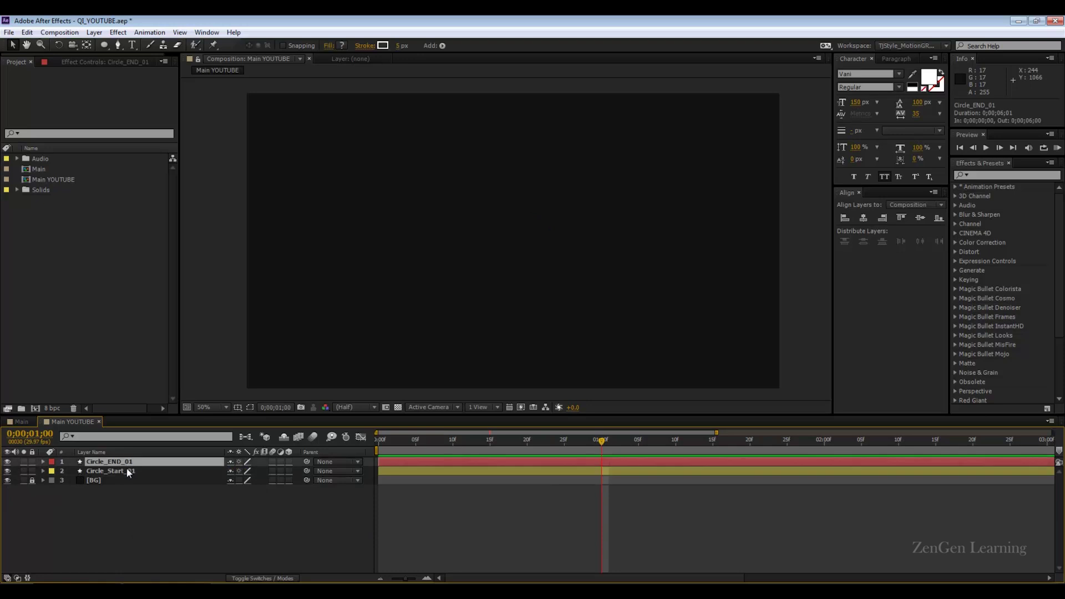
pyautogui.keyDown('shift'); pyautogui.click(137, 471); pyautogui.keyUp('shift')
pyautogui.hotkey('alt', ']')
pyautogui.click(264, 523)
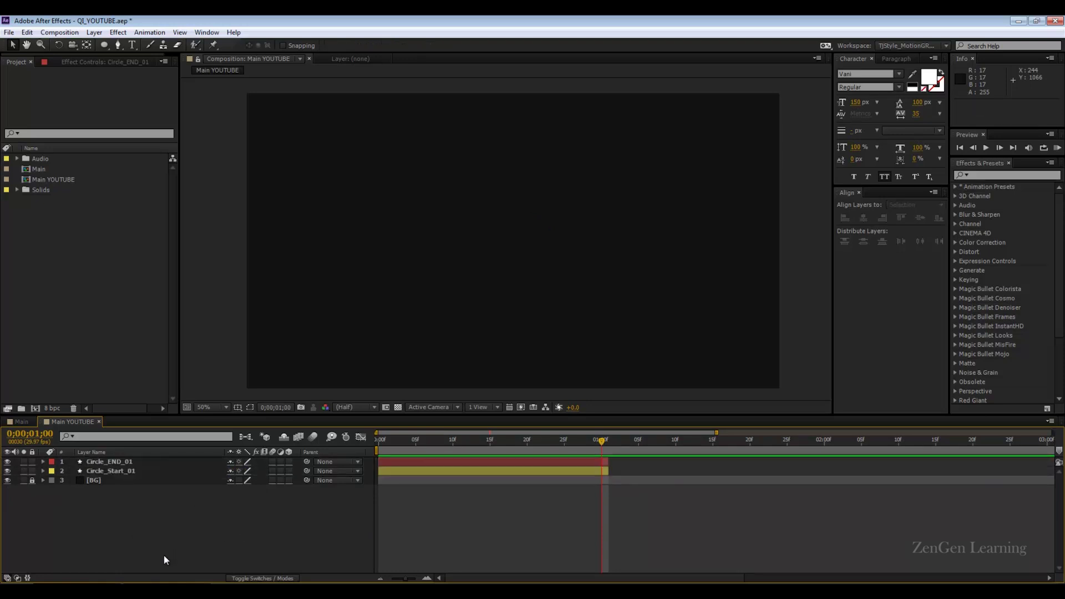
# - Check Circle_Start_01's keyframe timing, offset the Circle_END_01 layer to start at frame 5, and preview the result
pyautogui.click(601, 471)
pyautogui.press('u')
pyautogui.moveTo(587, 444); pyautogui.dragTo(415, 452)
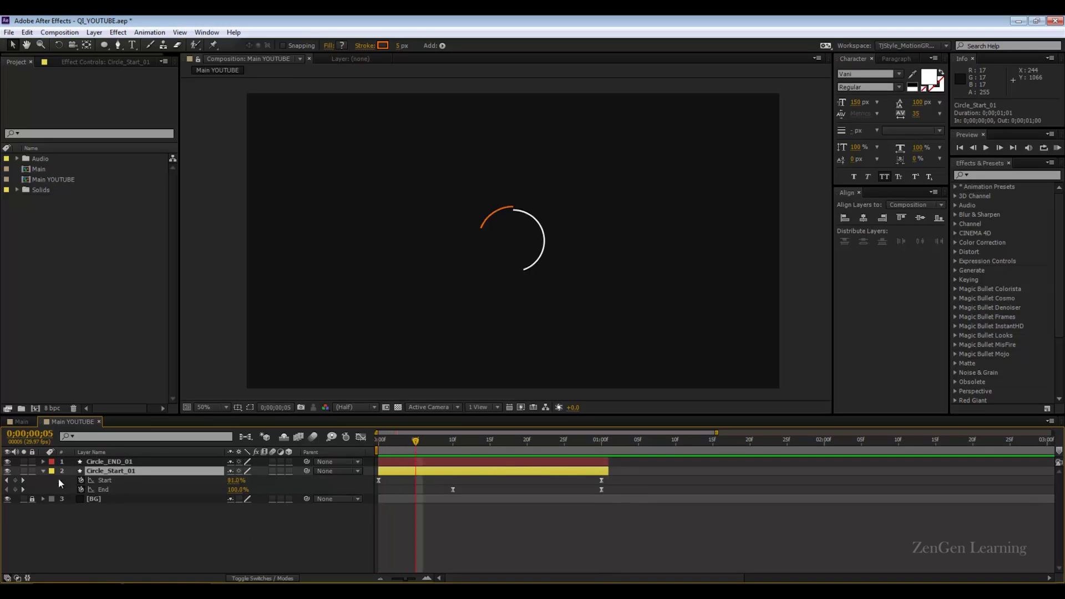
pyautogui.click(43, 471)
pyautogui.click(369, 441)
pyautogui.moveTo(370, 442); pyautogui.dragTo(421, 464)
pyautogui.click(123, 462)
pyautogui.click(501, 511)
pyautogui.press('space')
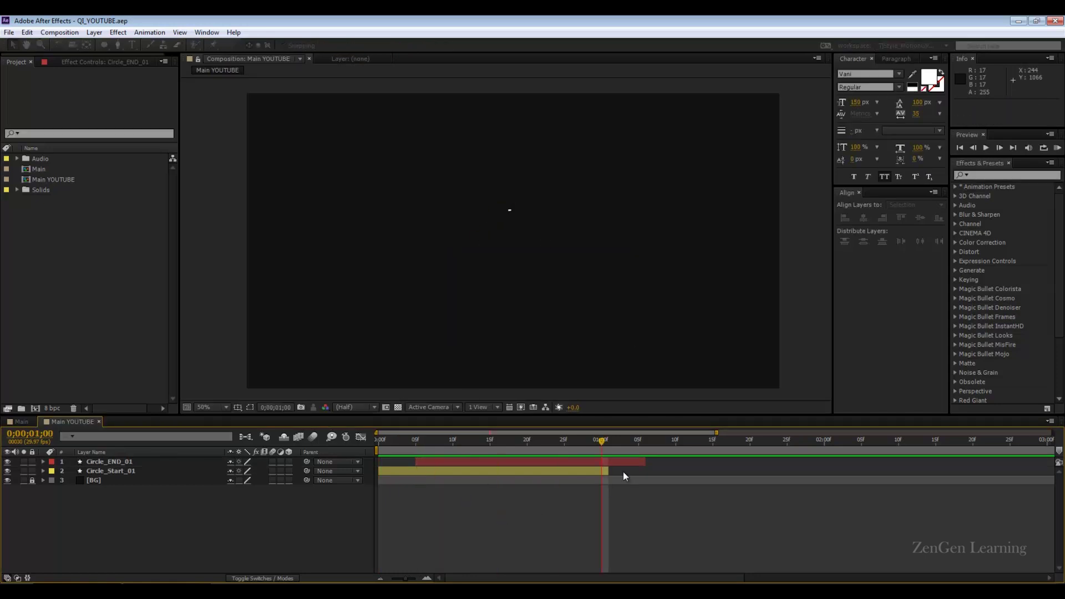
# - Duplicate Circle_Start_01, stack the copy above all layers, and shift it to start at frame 10
pyautogui.moveTo(481, 441); pyautogui.dragTo(453, 444)
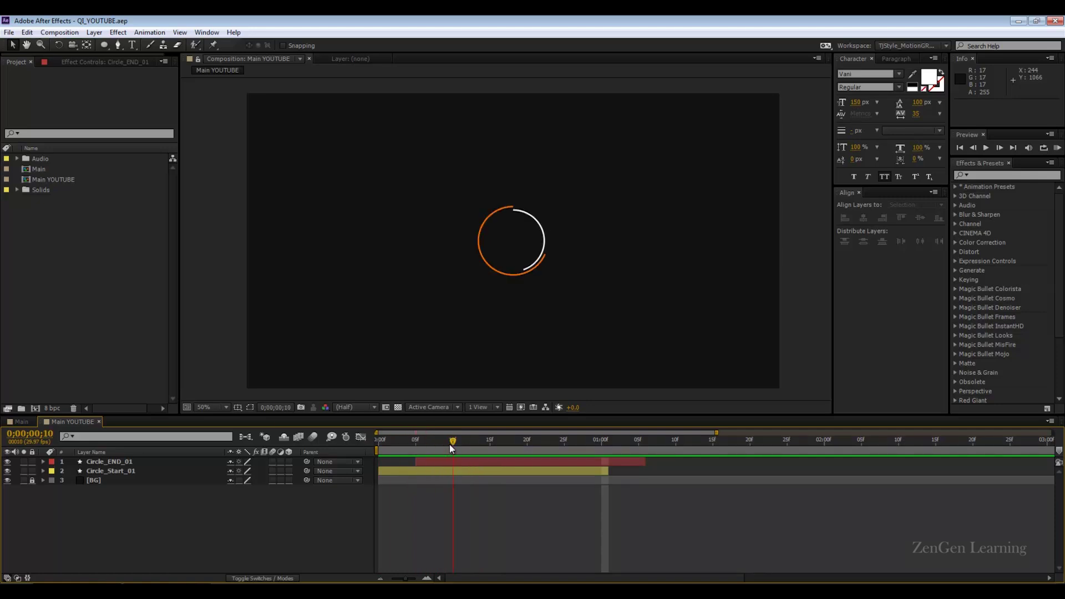
pyautogui.click(117, 471)
pyautogui.hotkey('ctrl', 'd')
pyautogui.moveTo(114, 472); pyautogui.dragTo(125, 461)
pyautogui.moveTo(408, 462); pyautogui.dragTo(477, 469)
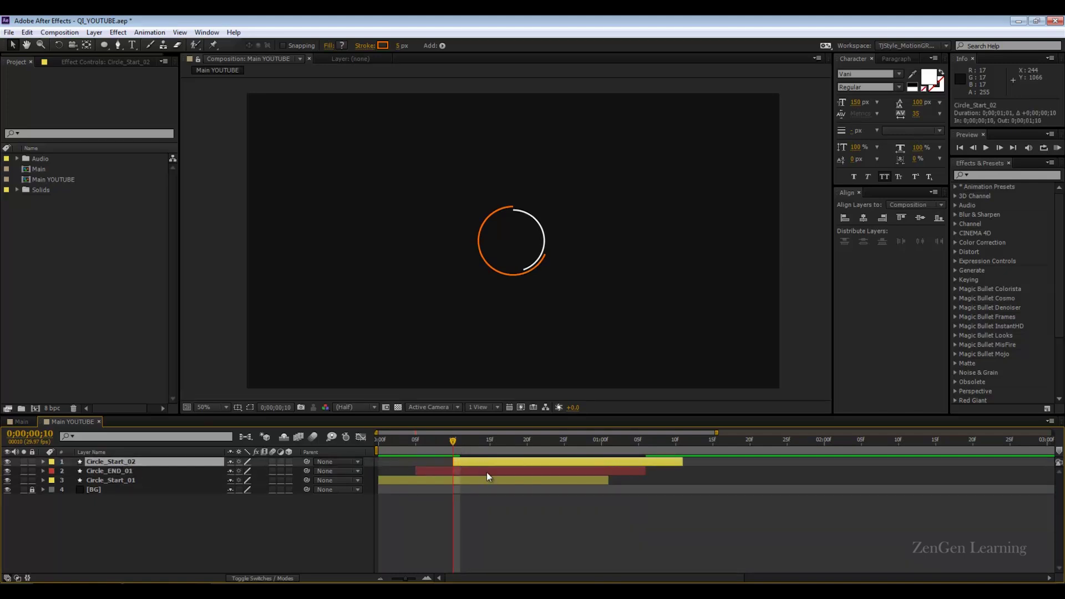
# - Set the ellipse size of the Circle_Start_02 layer to 200
pyautogui.click(43, 462)
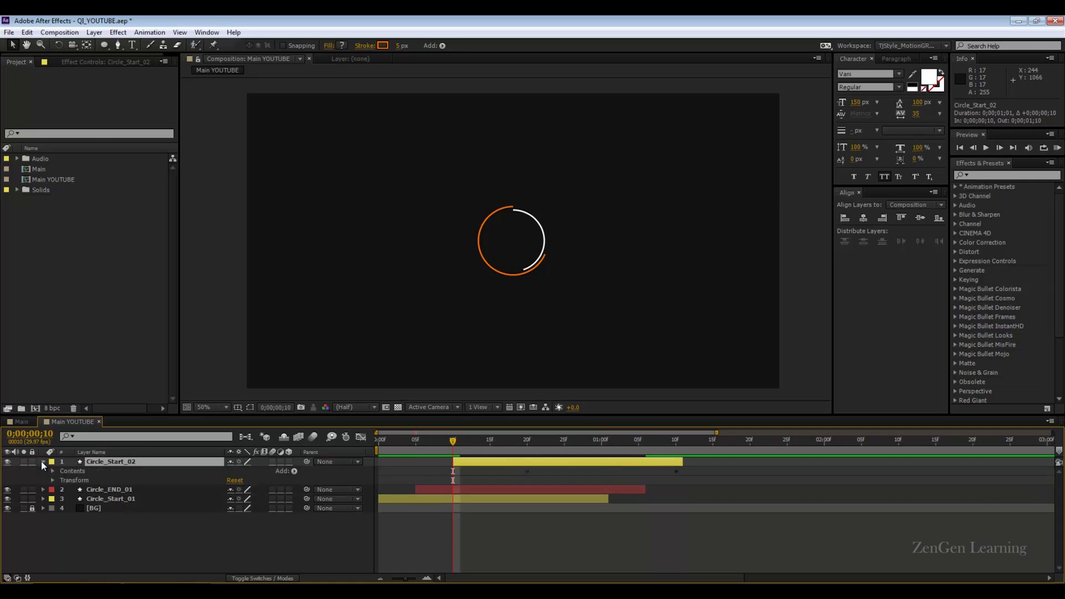
pyautogui.click(53, 471)
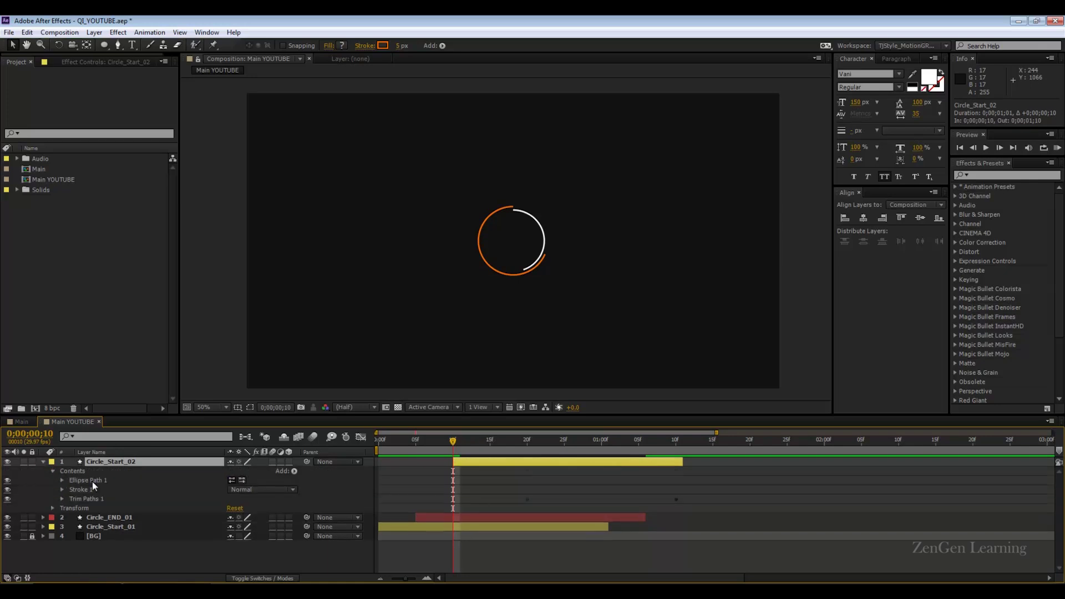
pyautogui.click(62, 480)
pyautogui.click(244, 489)
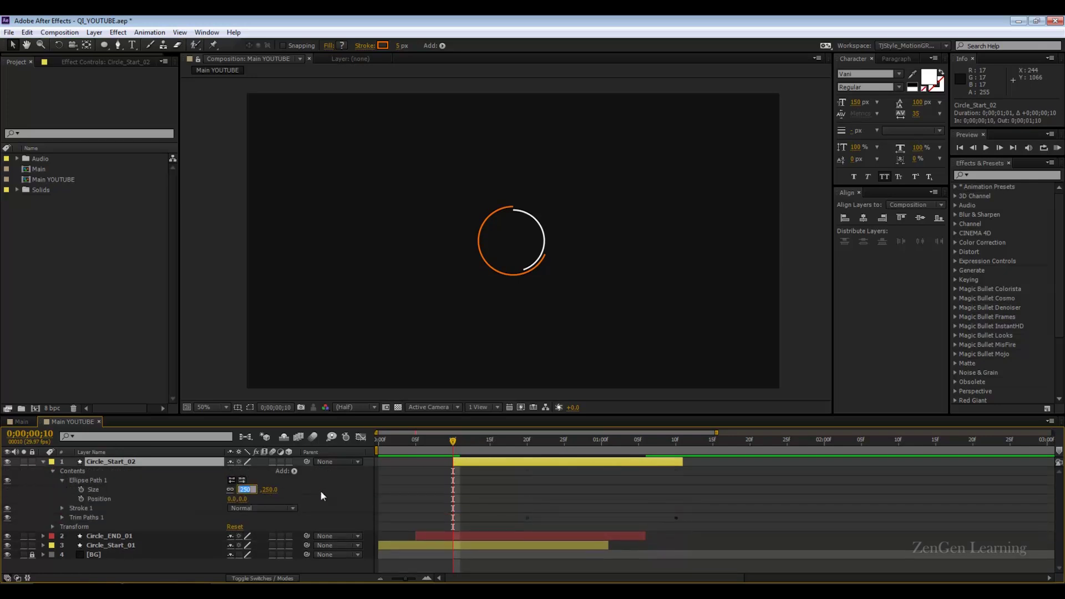
pyautogui.write('200')
pyautogui.press('Return')
# - Check the ellipse size of Circle_END_01, collapse its properties, and preview the three-circle animation
pyautogui.click(130, 538)
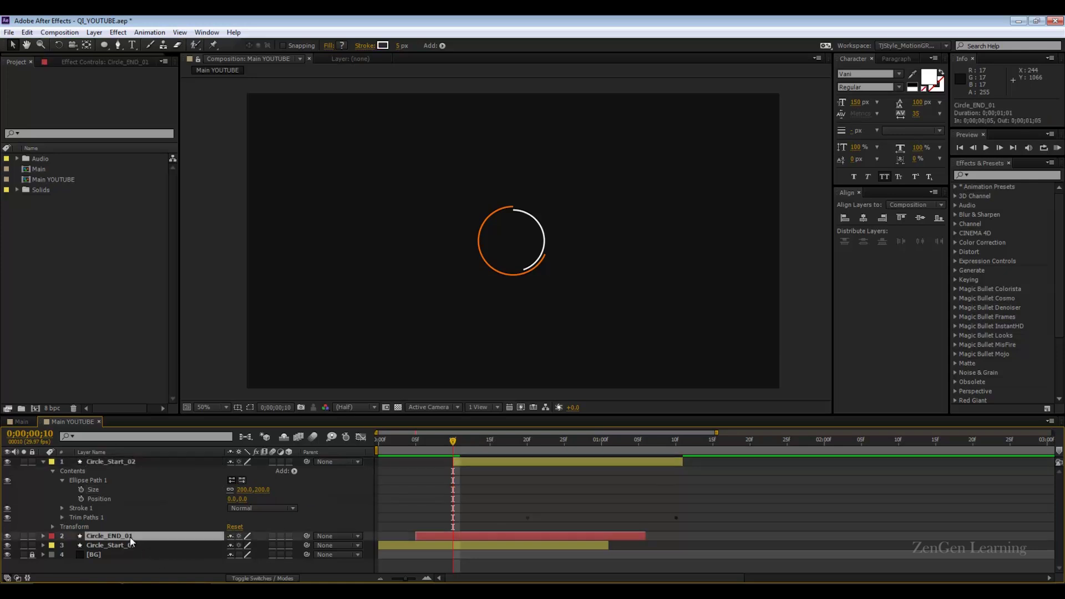
pyautogui.press('u')
pyautogui.press('u')
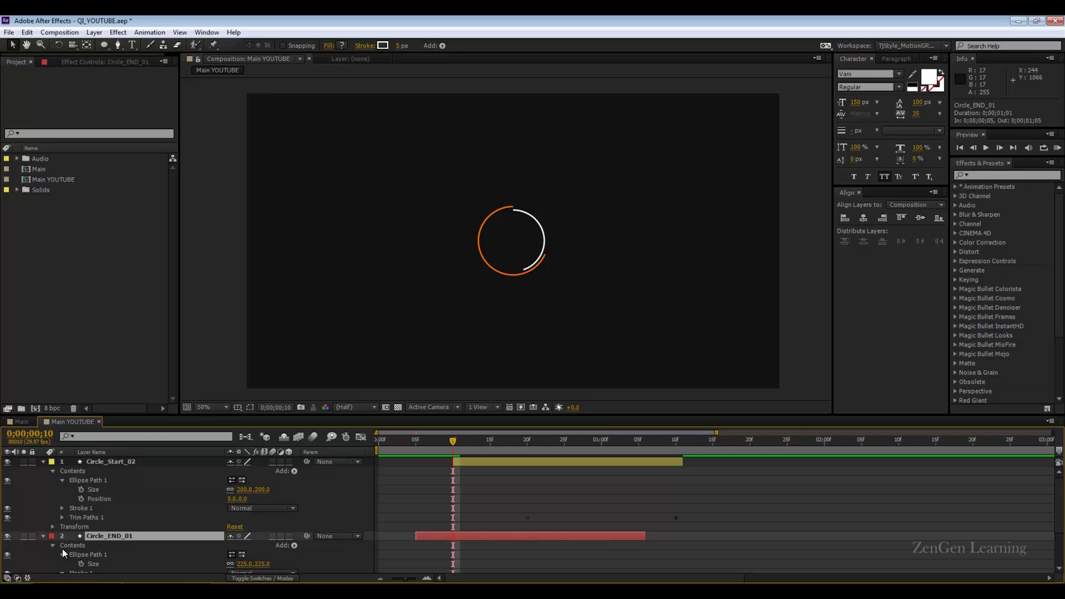
pyautogui.click(43, 537)
pyautogui.press('KP_0')
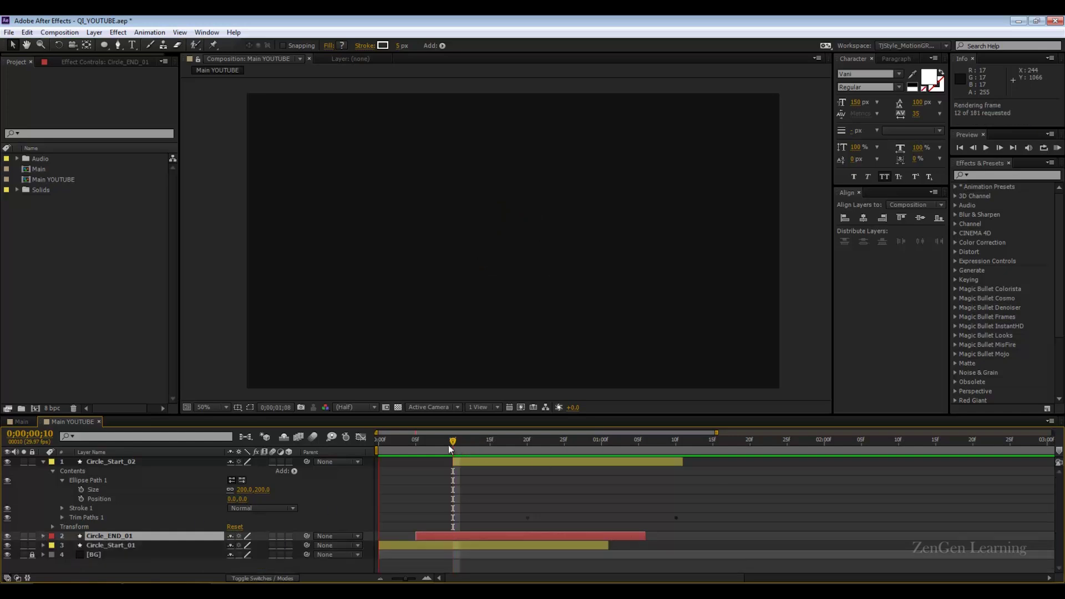
pyautogui.press('KP_0')
# - Duplicate Circle_END_01, stack the copy above all layers, and shift it to start at frame 15
pyautogui.moveTo(456, 448); pyautogui.dragTo(490, 447)
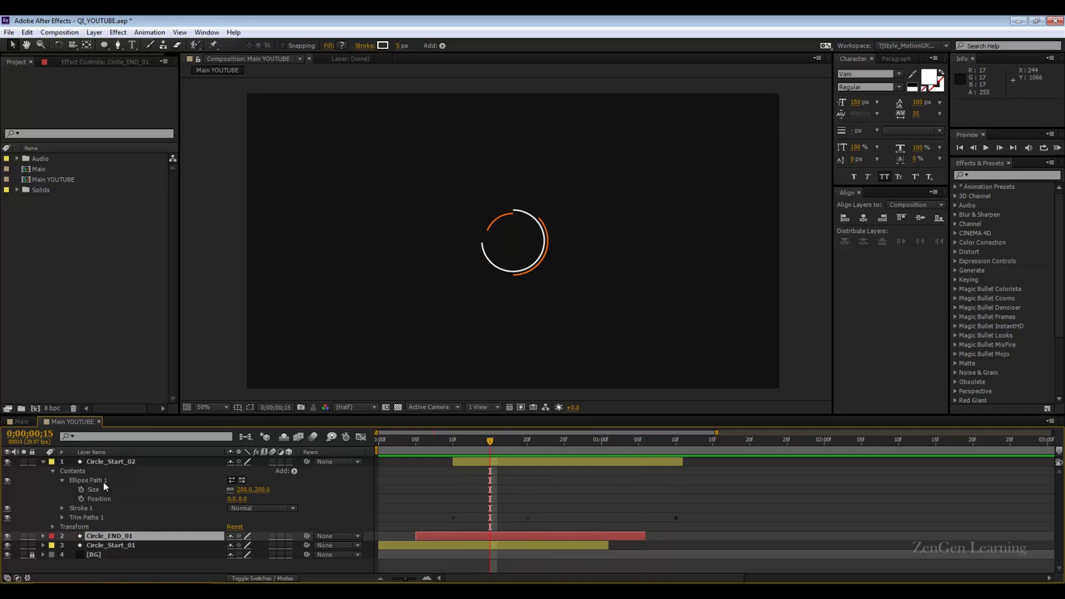
pyautogui.click(43, 461)
pyautogui.click(121, 471)
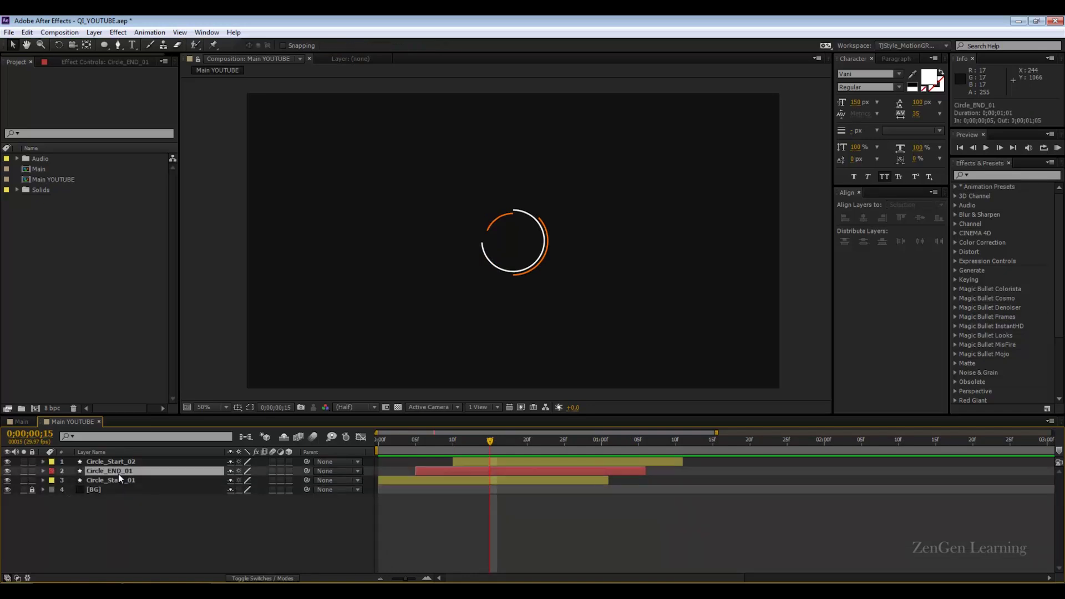
pyautogui.hotkey('ctrl', 'd')
pyautogui.moveTo(123, 473); pyautogui.dragTo(123, 464)
pyautogui.moveTo(436, 463); pyautogui.dragTo(510, 464)
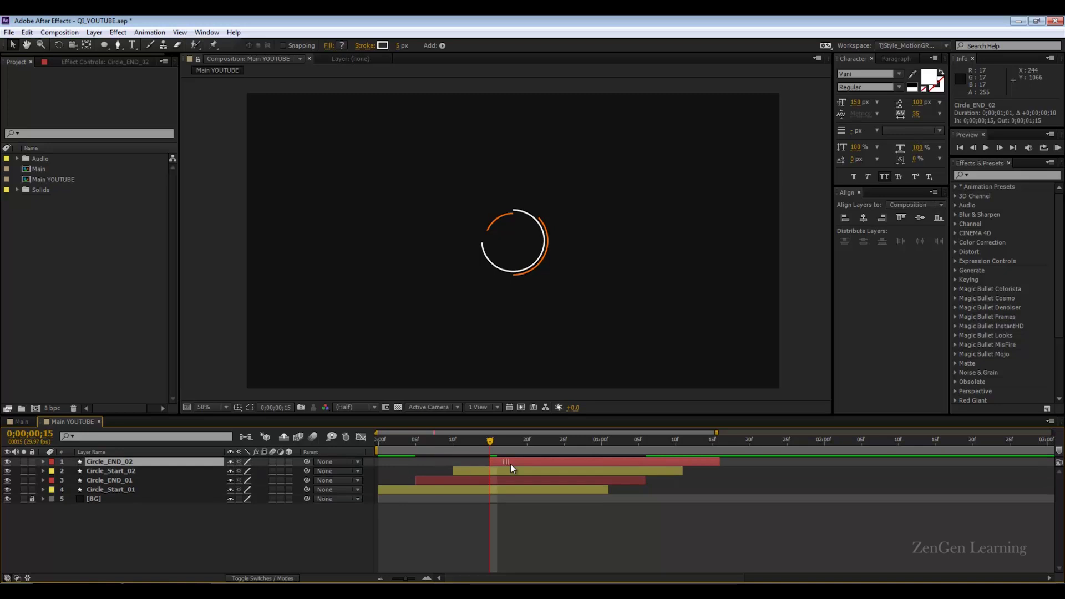
# - Set the ellipse size of Circle_END_02 to 175 and collapse the layer's properties
pyautogui.press('u')
pyautogui.press('u')
pyautogui.click(244, 490)
pyautogui.write('175')
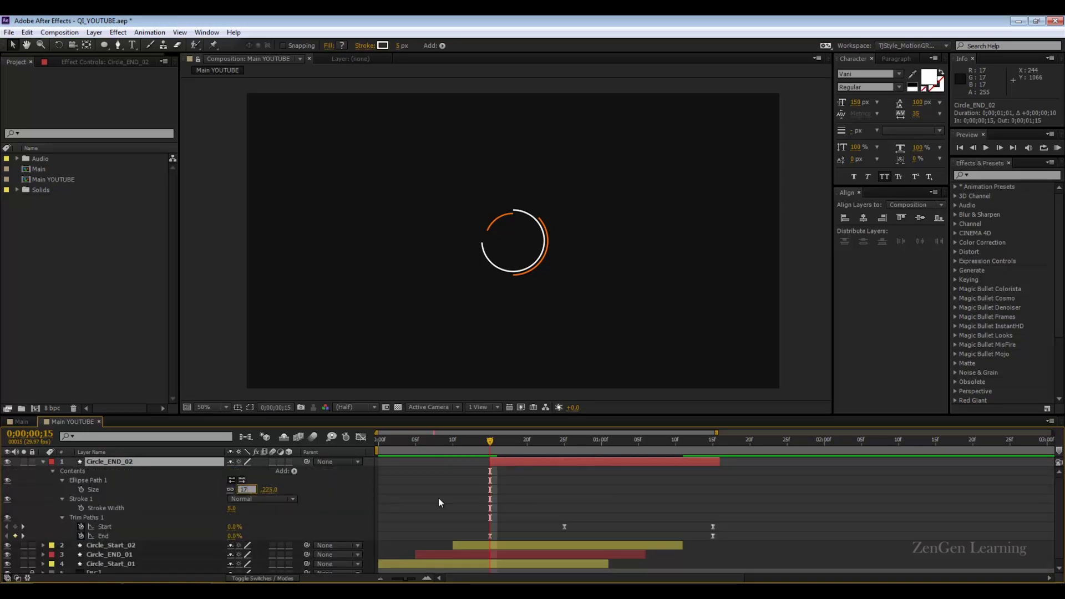
pyautogui.press('Return')
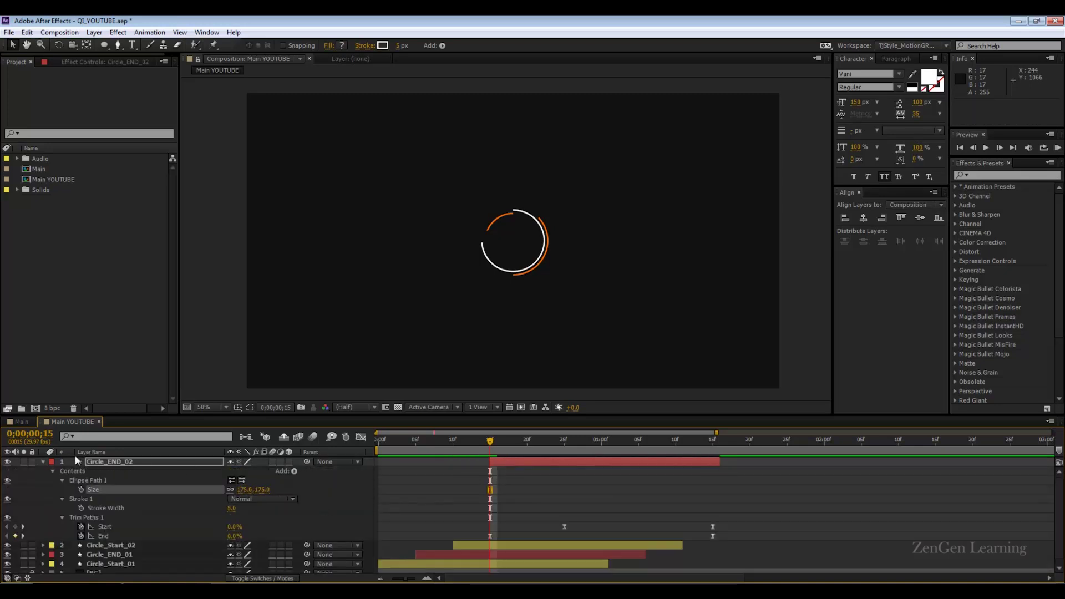
pyautogui.click(43, 462)
# - Duplicate Circle_Start_01, stack the copy above all layers, and shift it to start at frame 20
pyautogui.press('pagedown')
pyautogui.press('pagedown')
pyautogui.press('pagedown')
pyautogui.press('pagedown')
pyautogui.press('pagedown')
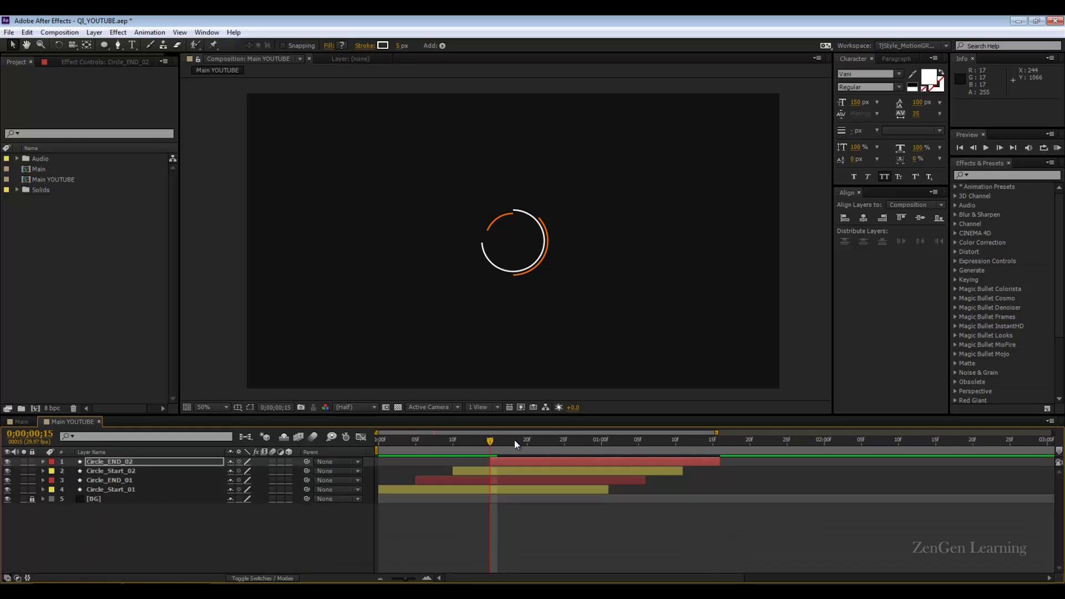
pyautogui.hotkey('ctrl', 'd')
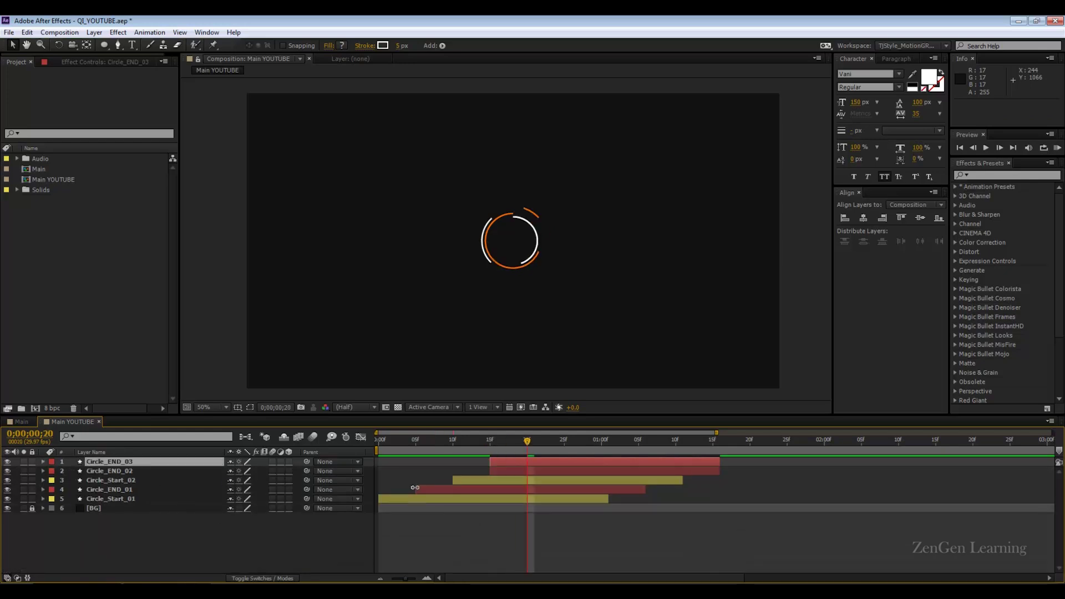
pyautogui.press('Delete')
pyautogui.click(131, 482)
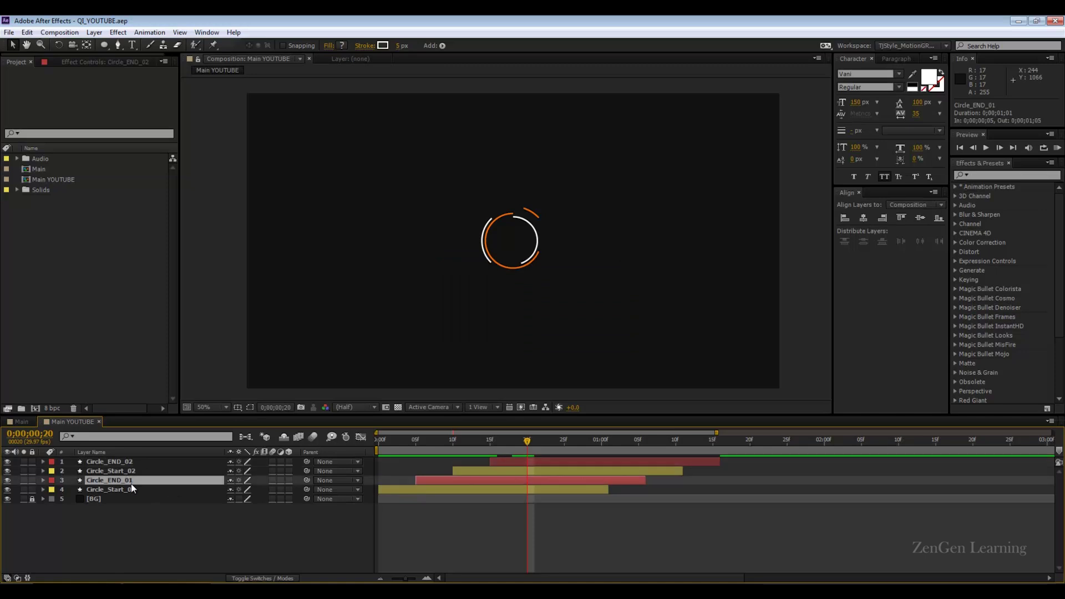
pyautogui.click(121, 490)
pyautogui.hotkey('ctrl', 'd')
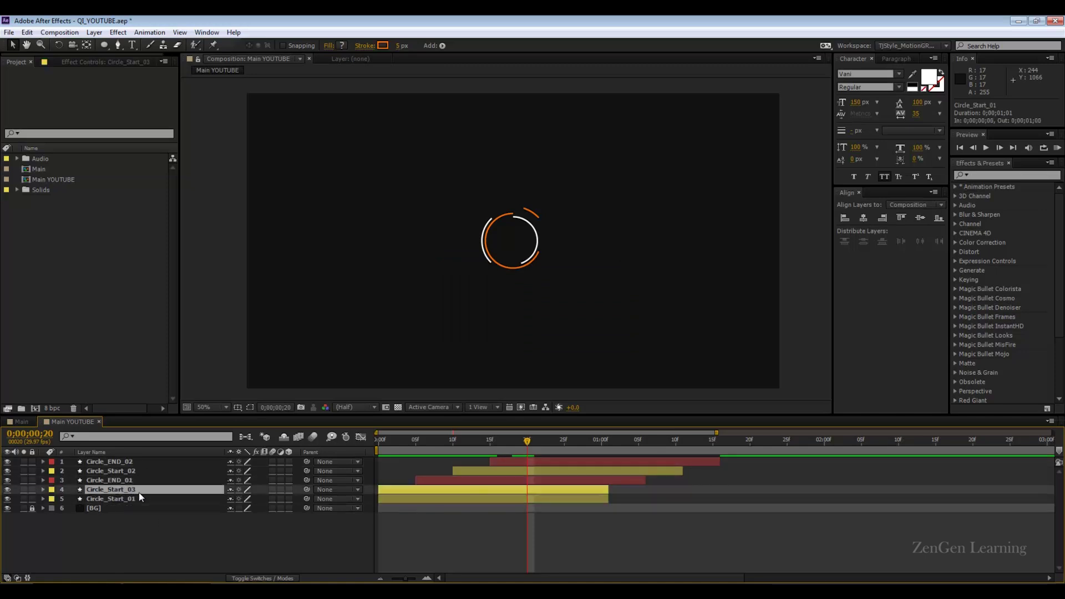
pyautogui.moveTo(139, 491); pyautogui.dragTo(137, 460)
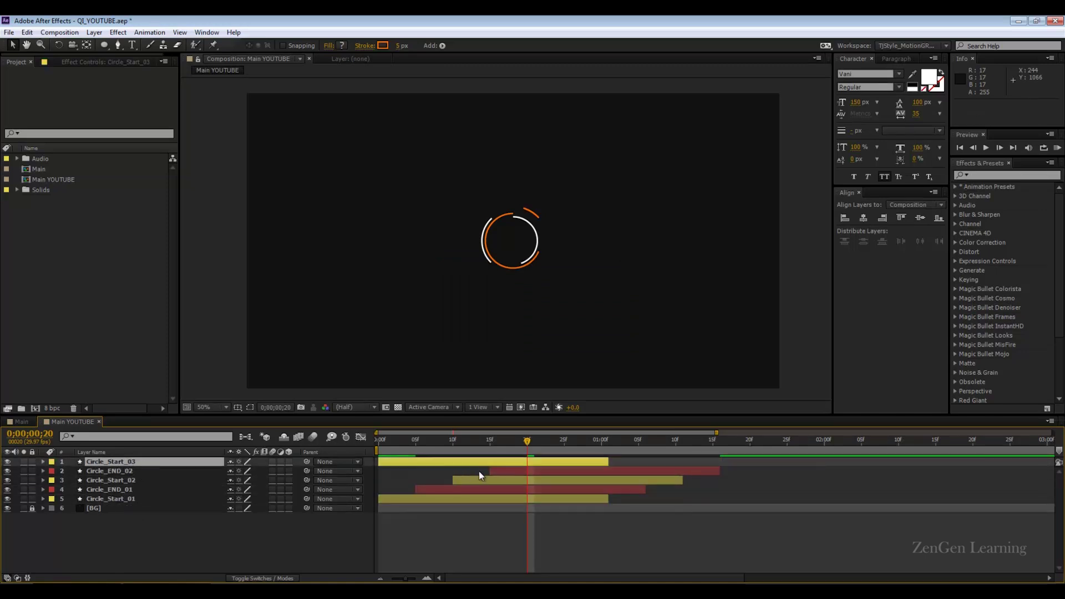
pyautogui.moveTo(418, 465); pyautogui.dragTo(555, 460)
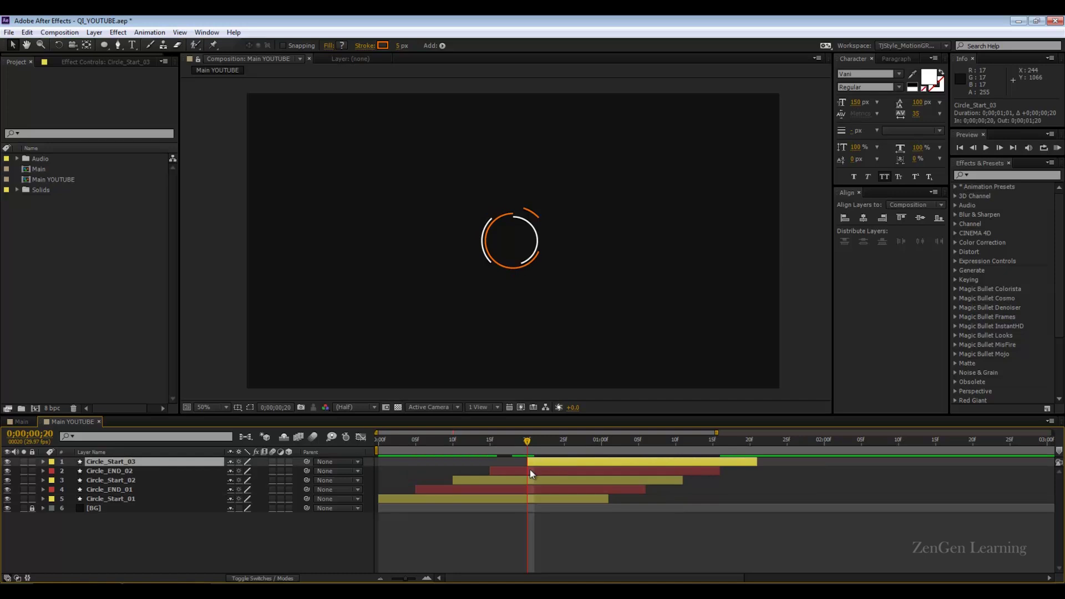
# - Check Circle_END_02's ellipse size for reference and set the ellipse size of Circle_Start_03 to 150
pyautogui.click(531, 470)
pyautogui.press('u')
pyautogui.press('u')
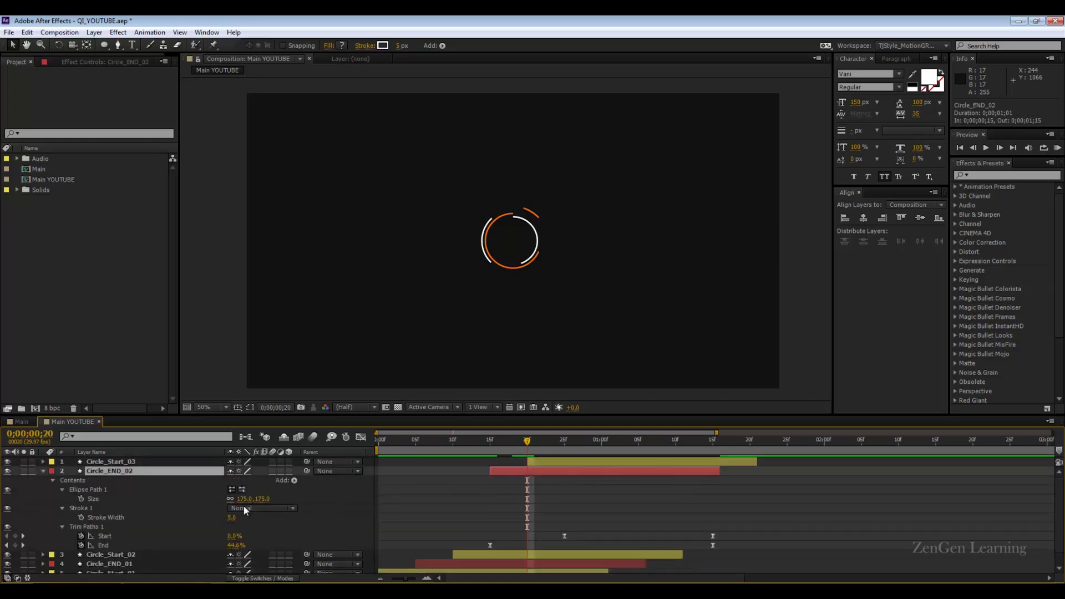
pyautogui.click(125, 461)
pyautogui.press('u')
pyautogui.press('u')
pyautogui.click(241, 490)
pyautogui.write('150')
pyautogui.press('Return')
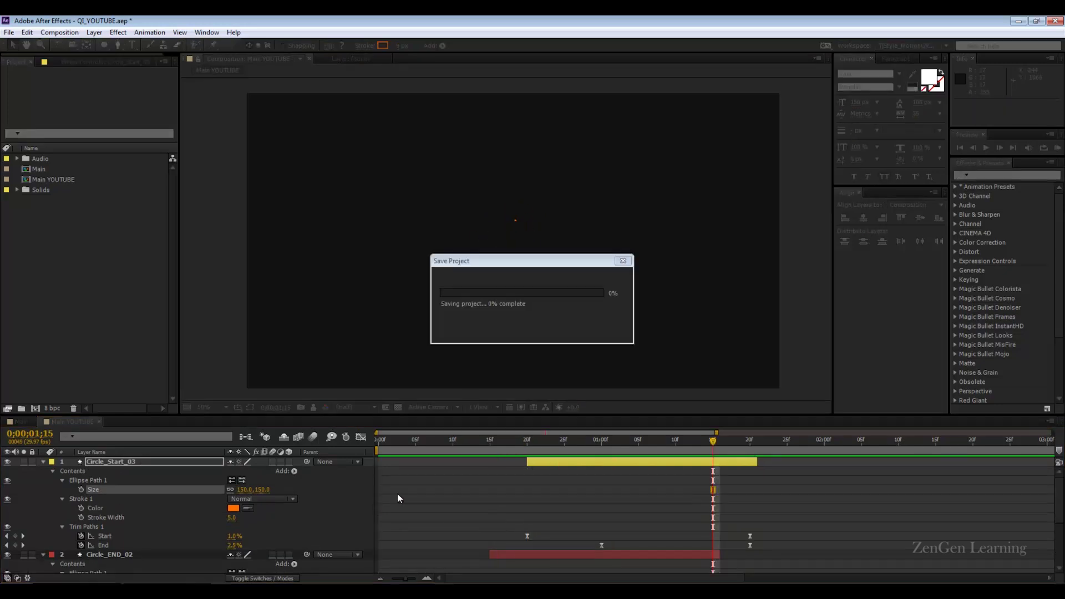
# - Collapse all layer properties and scrub back through the staggered circle animation to frame 1
pyautogui.click(513, 446)
pyautogui.click(461, 480)
pyautogui.hotkey('ctrl', '`')
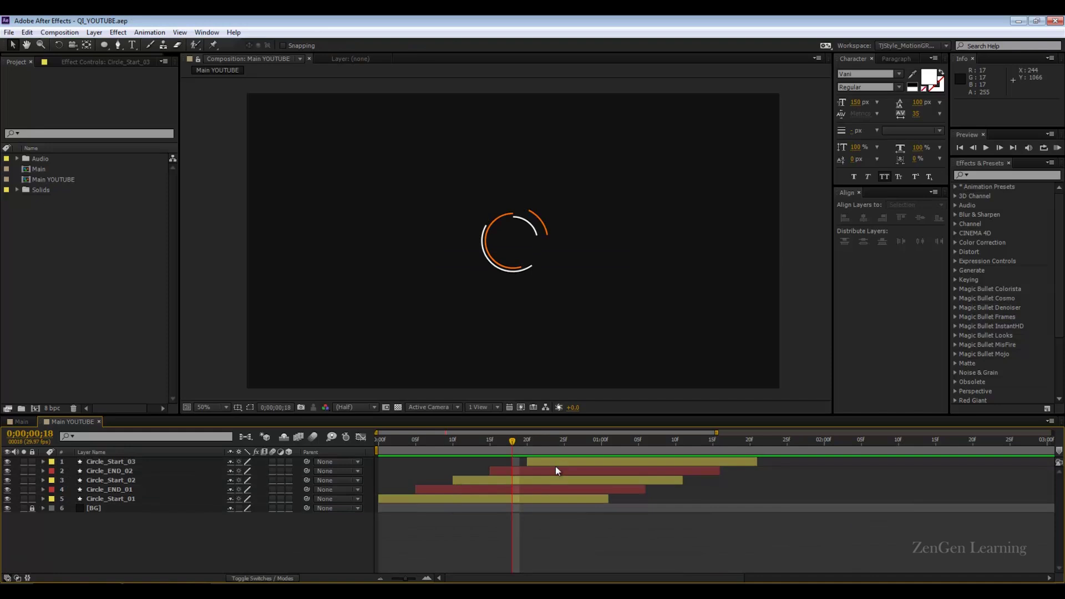
pyautogui.moveTo(515, 444); pyautogui.dragTo(386, 444)
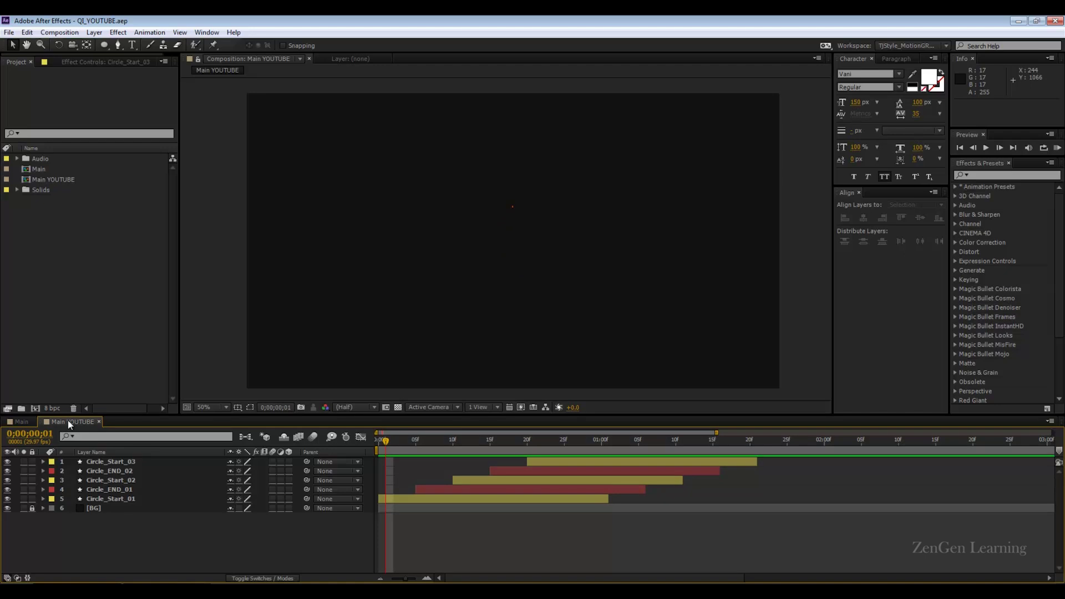
# - Examine the reference Main composition around frames 15 to 22, selecting the Circle_Start_03 to Circle_Start_05 layers
pyautogui.click(21, 421)
pyautogui.moveTo(489, 444); pyautogui.dragTo(460, 445)
pyautogui.press('/')
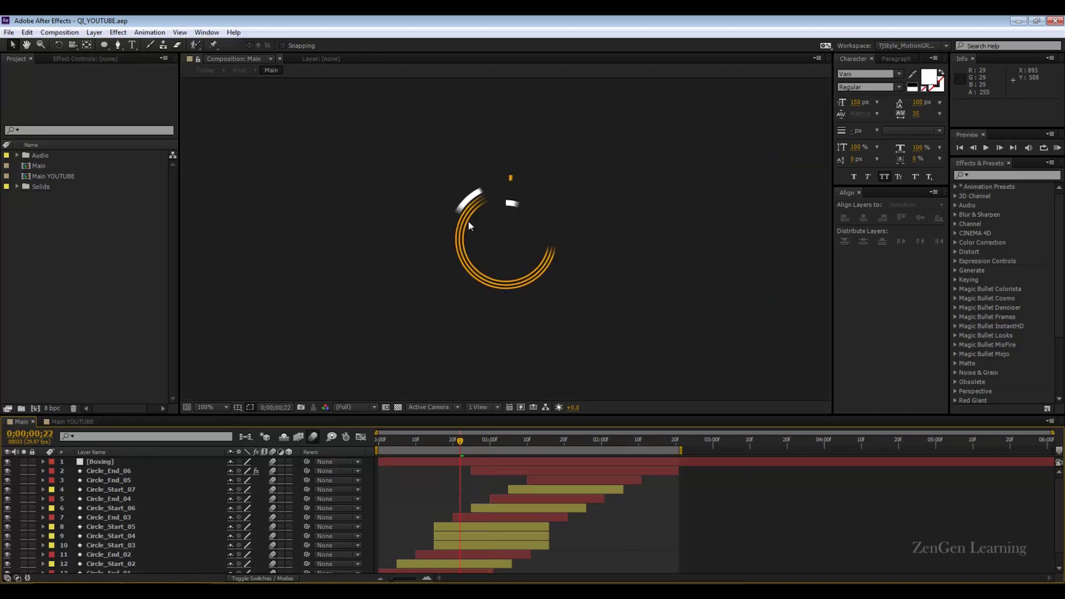
pyautogui.moveTo(461, 433); pyautogui.dragTo(434, 441)
pyautogui.click(447, 528)
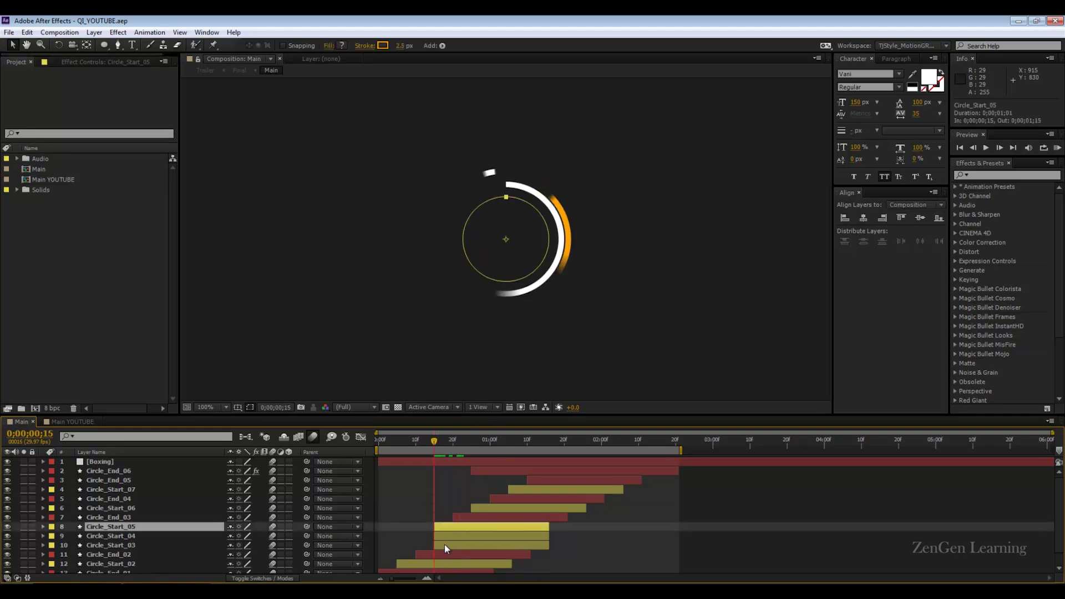
pyautogui.keyDown('shift'); pyautogui.click(444, 546); pyautogui.keyUp('shift')
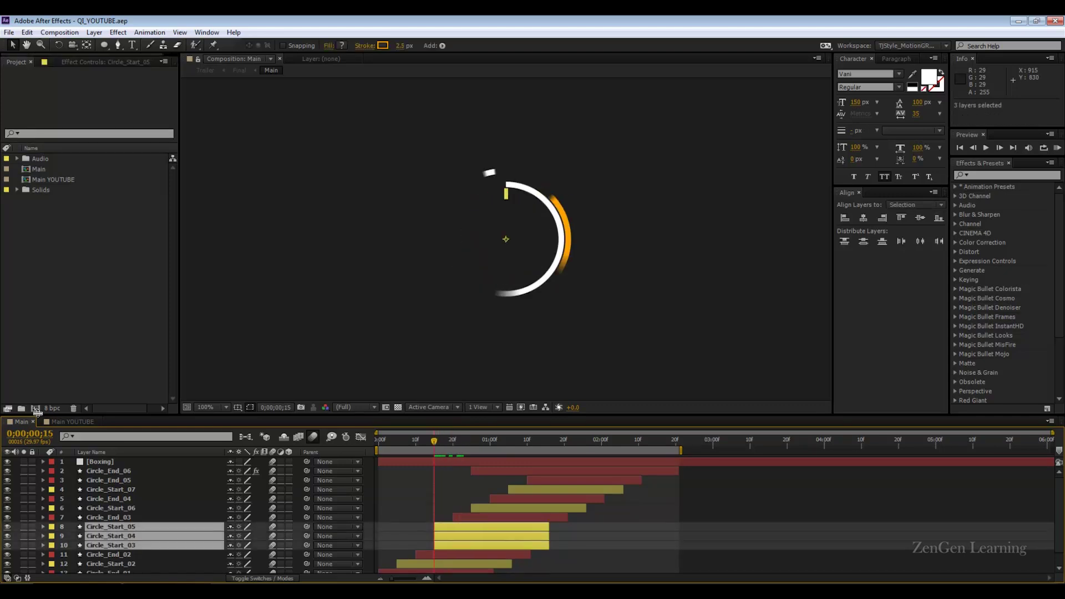
# - Return to the Main YOUTUBE composition, reveal Circle_Start_03's modified properties at frame 25, and set its stroke width to 2.5
pyautogui.click(59, 423)
pyautogui.click(125, 463)
pyautogui.moveTo(499, 440); pyautogui.dragTo(530, 441)
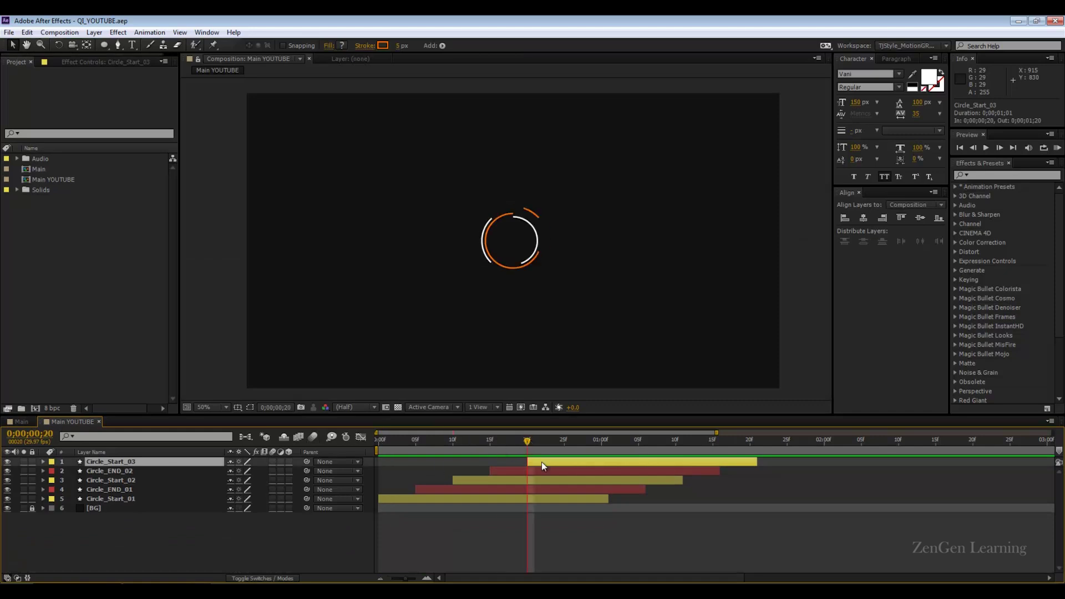
pyautogui.click(564, 439)
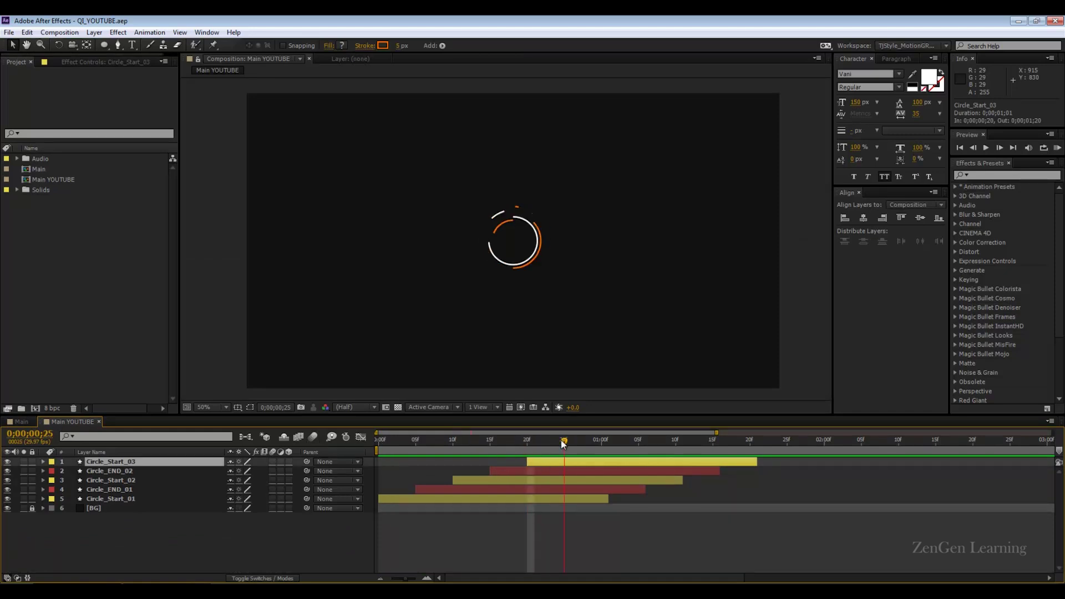
pyautogui.press('u')
pyautogui.press('u')
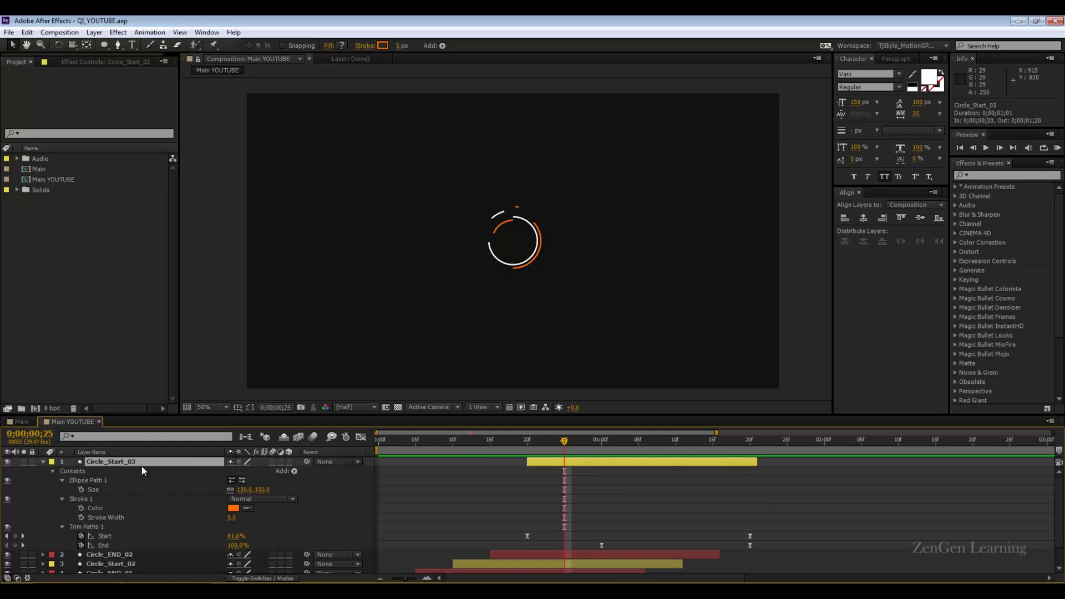
pyautogui.click(231, 519)
pyautogui.write('2.5')
pyautogui.press('Return')
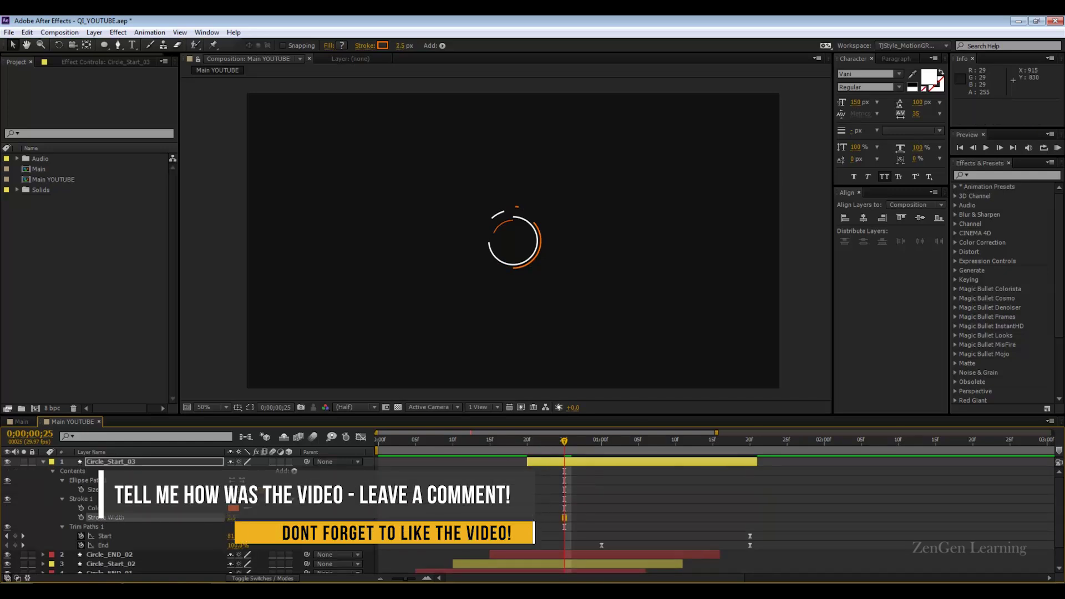
# - Using Circle_END_02's ellipse size as reference, set Circle_Start_03's ellipse size to 160 and save the project
pyautogui.press('/')
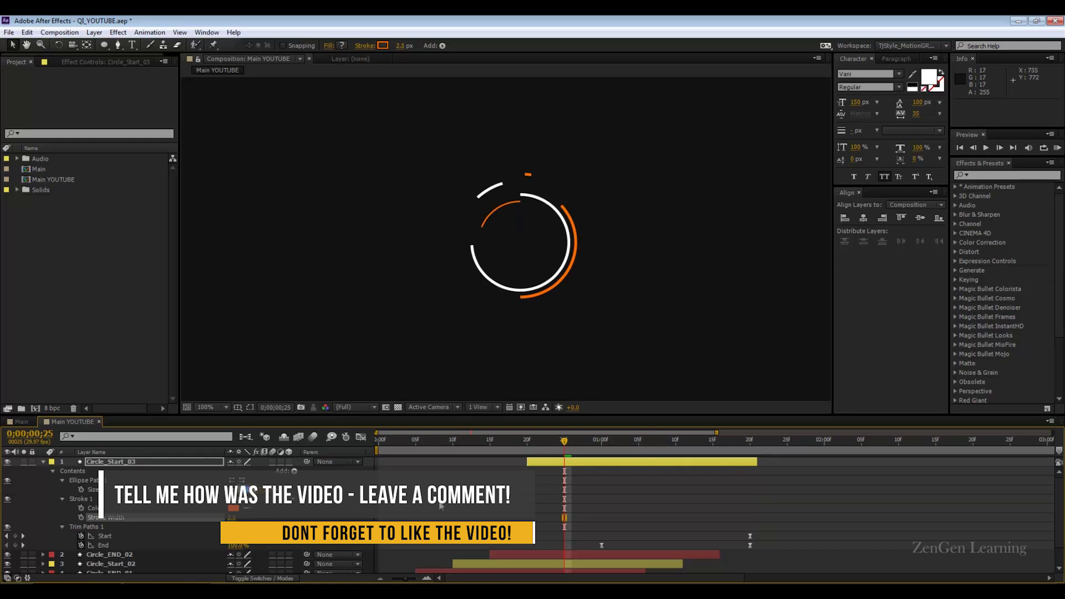
pyautogui.click(116, 554)
pyautogui.press('u')
pyautogui.scroll(-1, 252, 558)
pyautogui.press('u')
pyautogui.press('u')
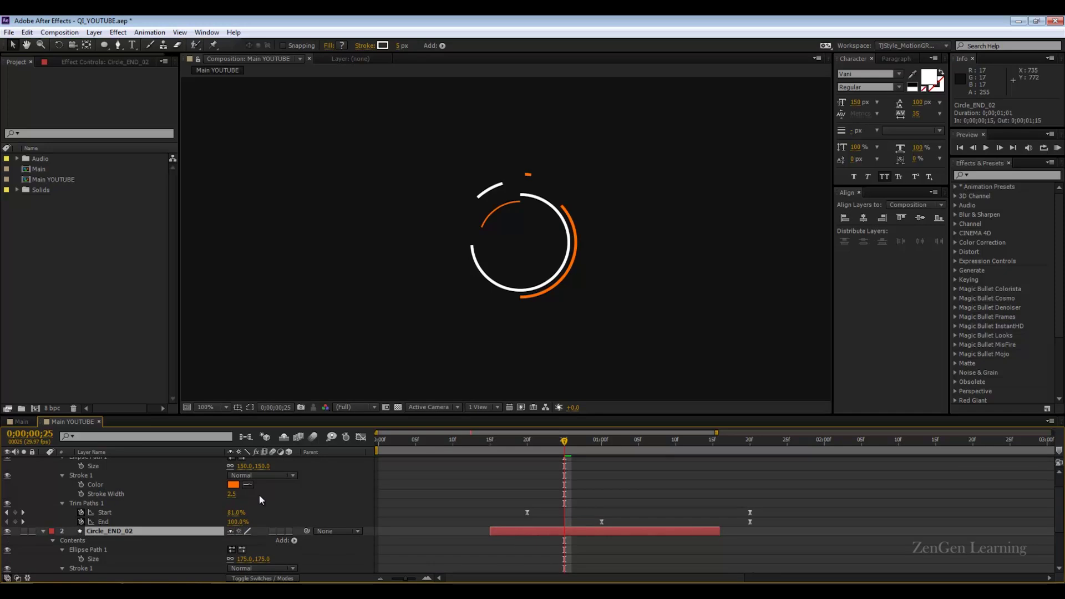
pyautogui.scroll(1, 259, 495)
pyautogui.click(245, 490)
pyautogui.write('165')
pyautogui.press('Return')
pyautogui.click(248, 490)
pyautogui.write('160')
pyautogui.press('Return')
pyautogui.hotkey('ctrl', 's')
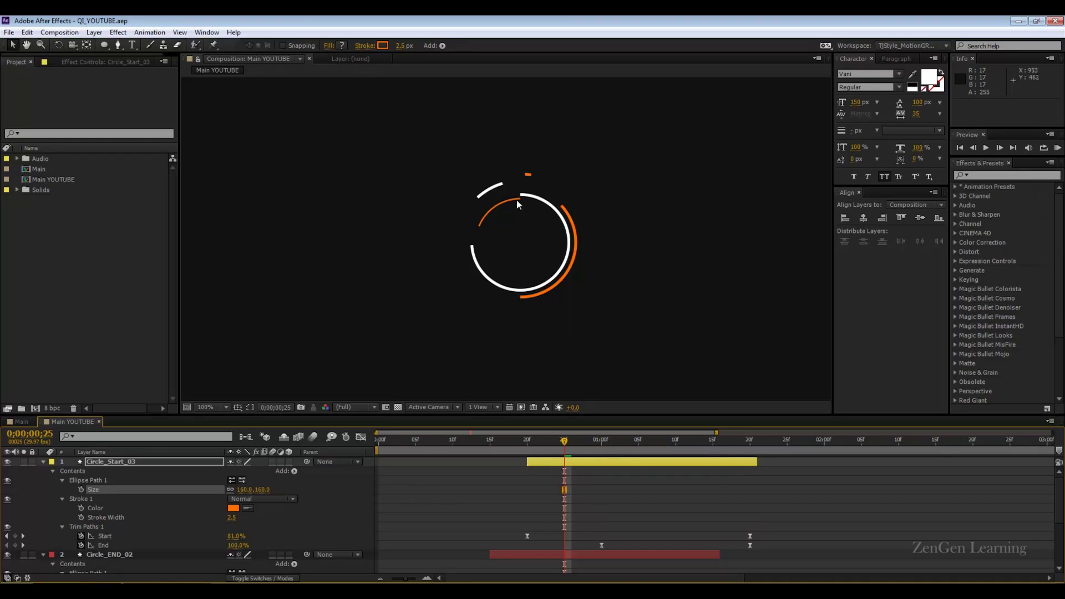
# - Duplicate Circle_Start_03 and set the copy's ellipse size to 145, checking the spacing by scrubbing to frame 29
pyautogui.moveTo(536, 443); pyautogui.dragTo(528, 443)
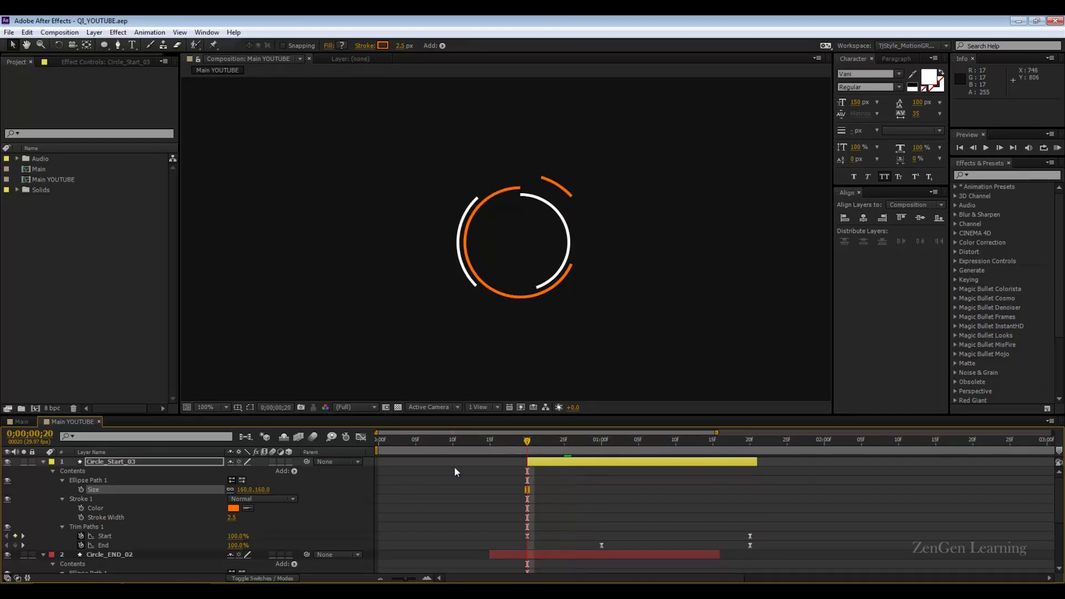
pyautogui.click(105, 462)
pyautogui.hotkey('ctrl', 'd')
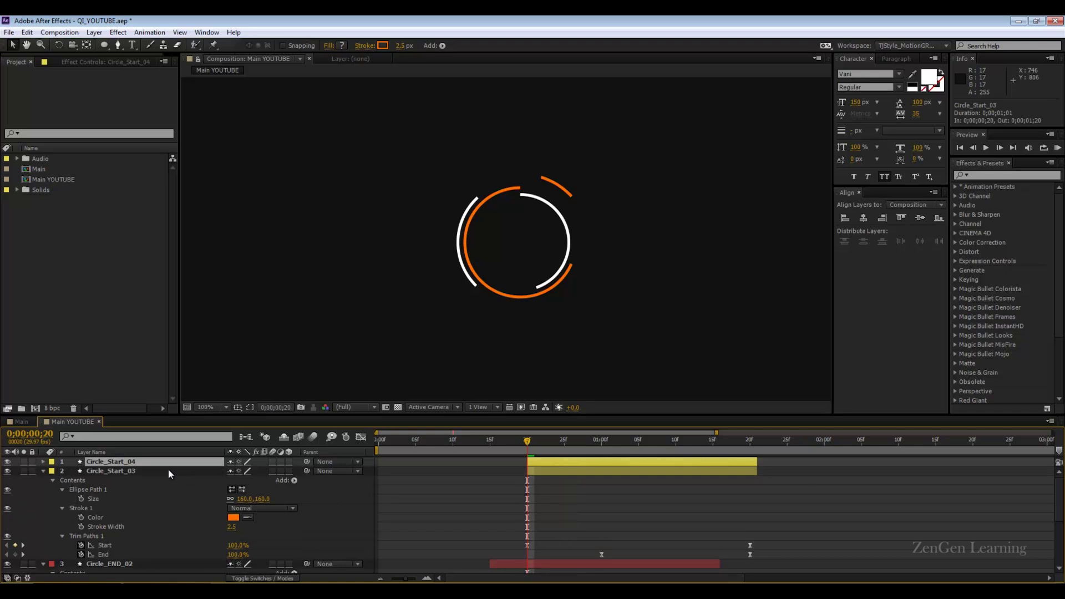
pyautogui.press('u')
pyautogui.press('u')
pyautogui.click(245, 489)
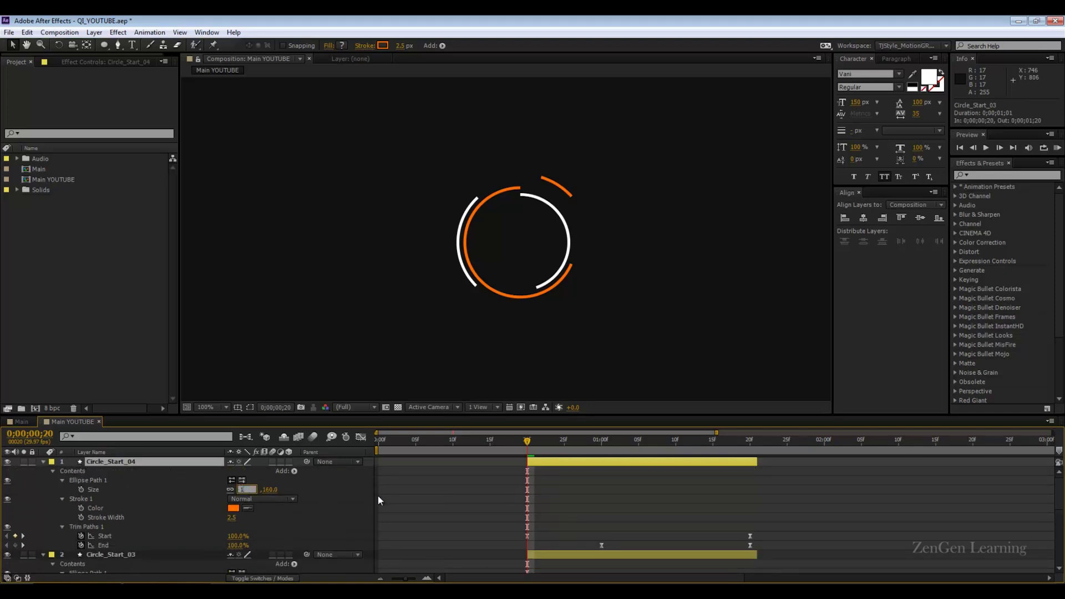
pyautogui.press('Return')
pyautogui.click(472, 495)
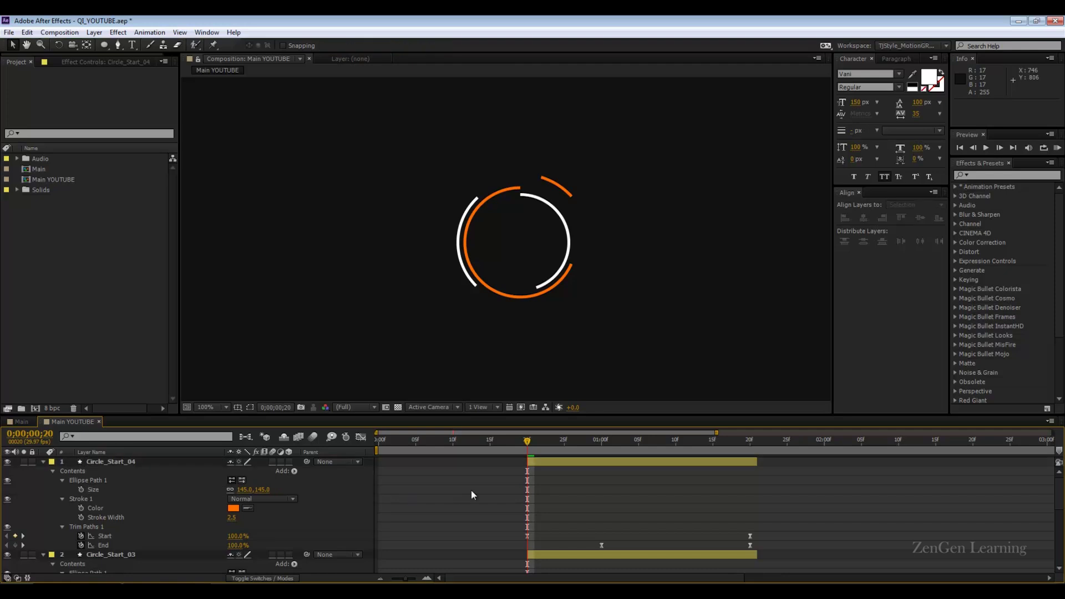
pyautogui.moveTo(555, 444); pyautogui.dragTo(594, 441)
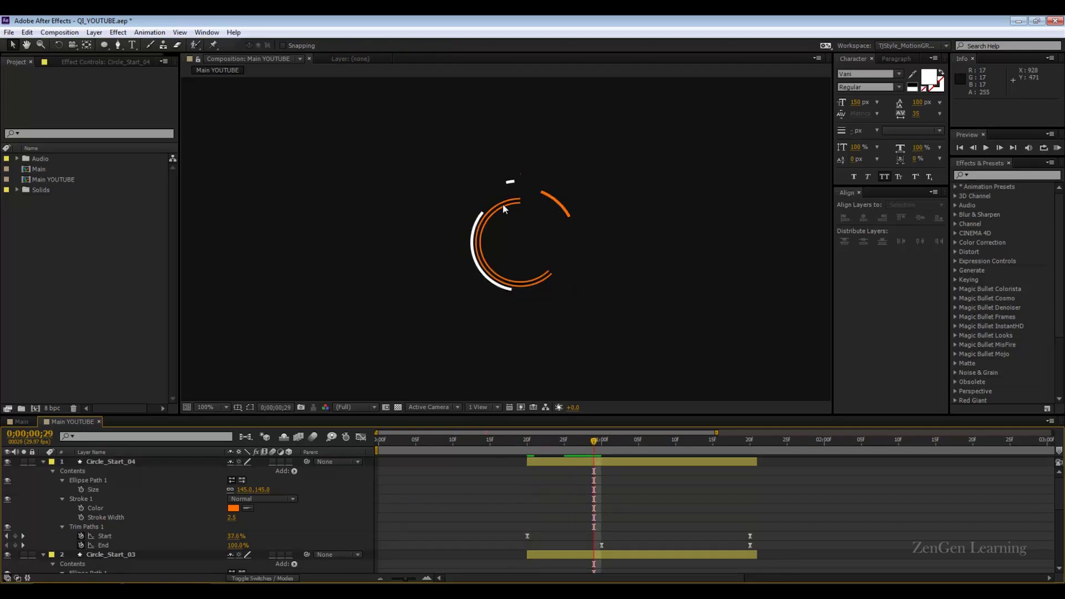
# - Duplicate Circle_Start_04 and set the copy's ellipse size to 130
pyautogui.click(116, 463)
pyautogui.hotkey('ctrl', 'd')
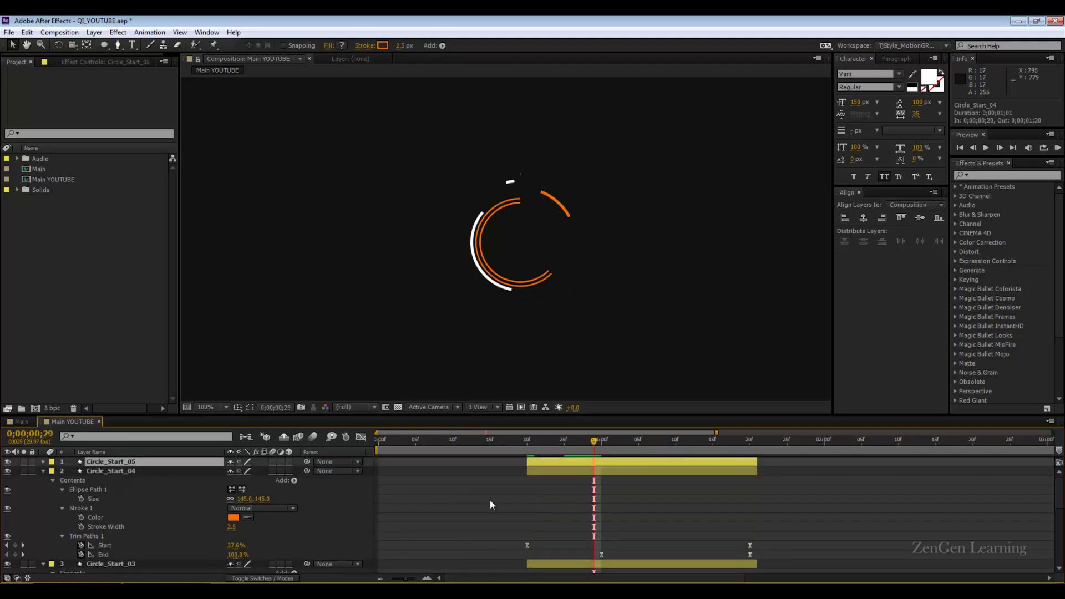
pyautogui.click(243, 490)
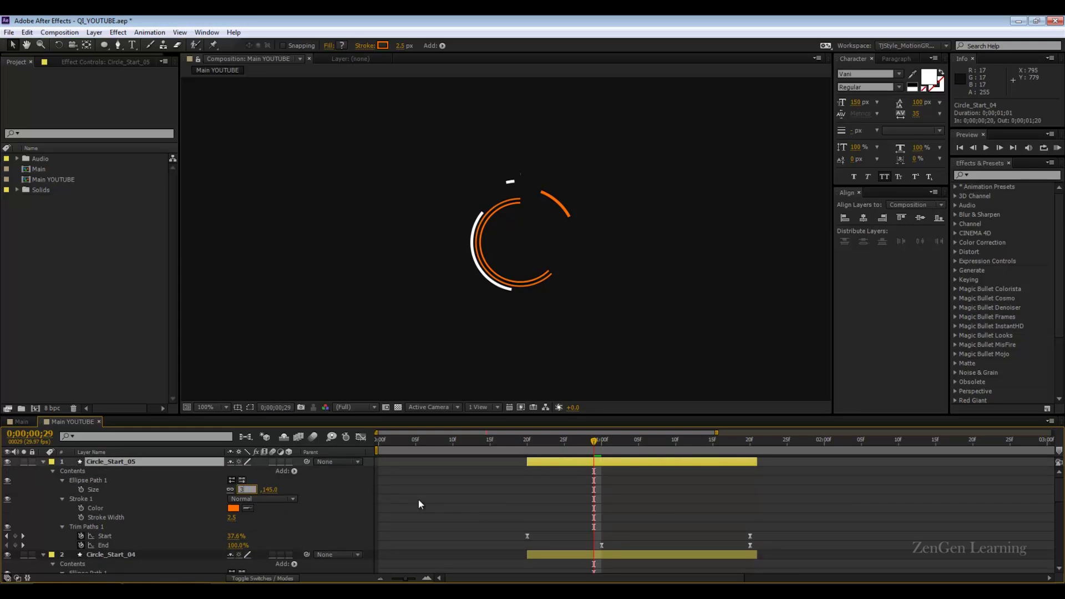
pyautogui.write('130')
pyautogui.press('Return')
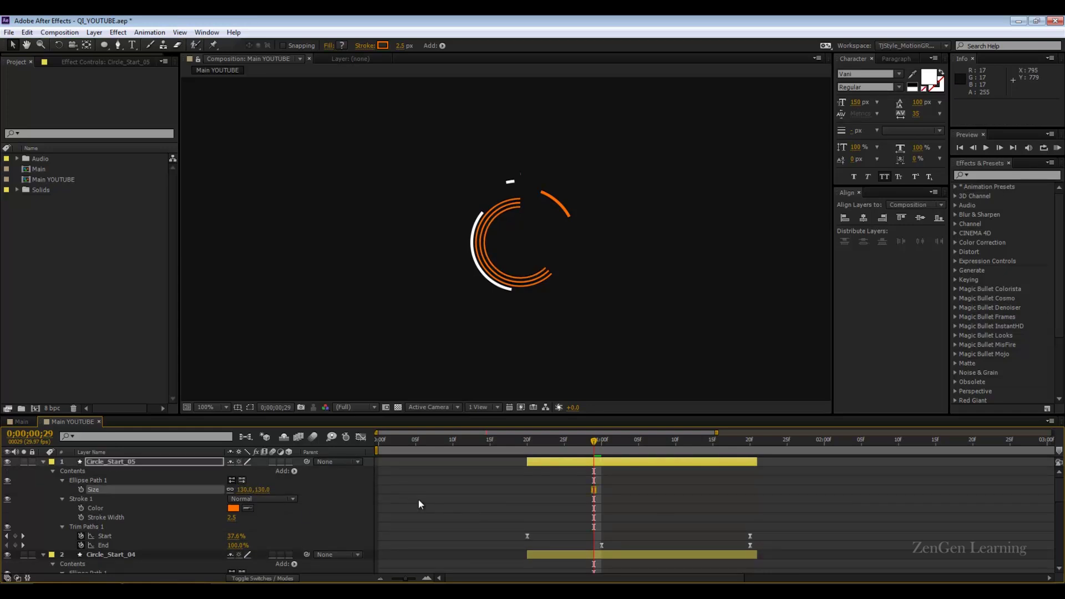
# - Preview the circle animation and collapse all layer properties
pyautogui.scroll(-1, 501, 492)
pyautogui.scroll(-2, 577, 356)
pyautogui.press('KP_0')
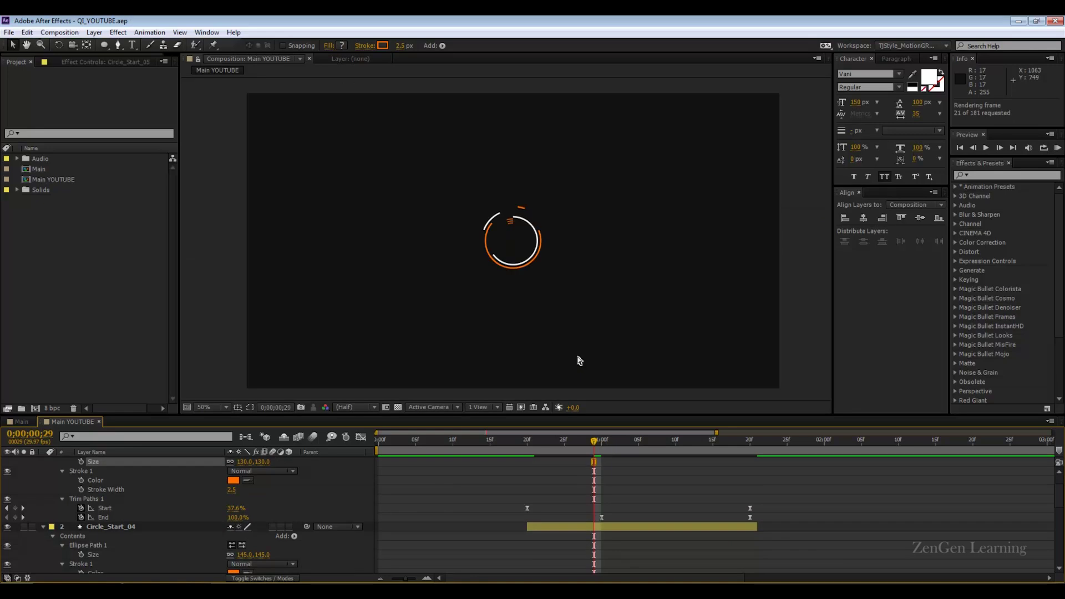
pyautogui.press('space')
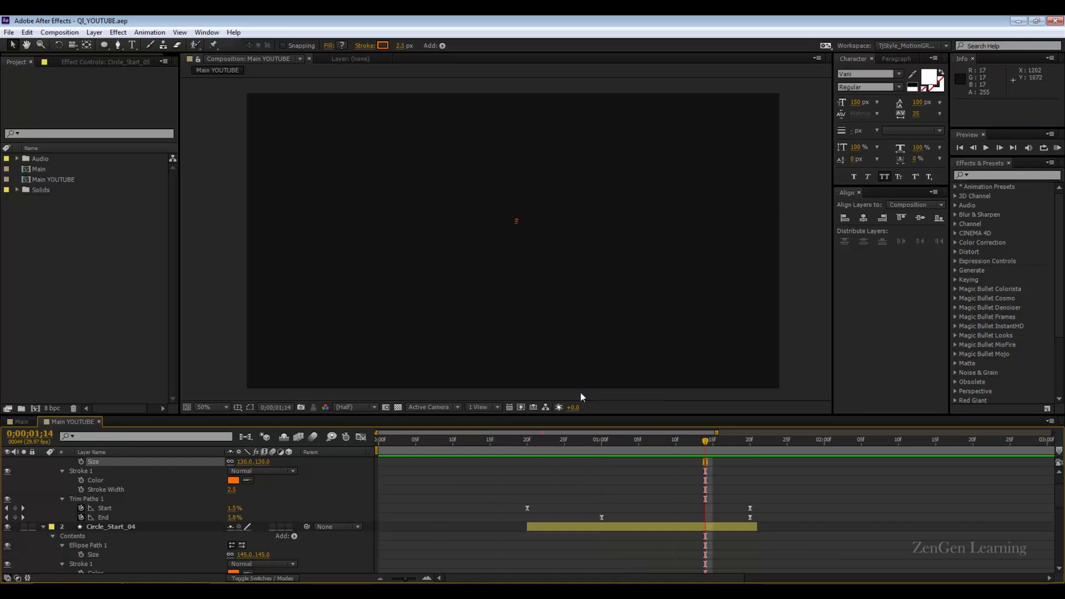
pyautogui.click(545, 480)
pyautogui.scroll(1, 521, 479)
pyautogui.press('u')
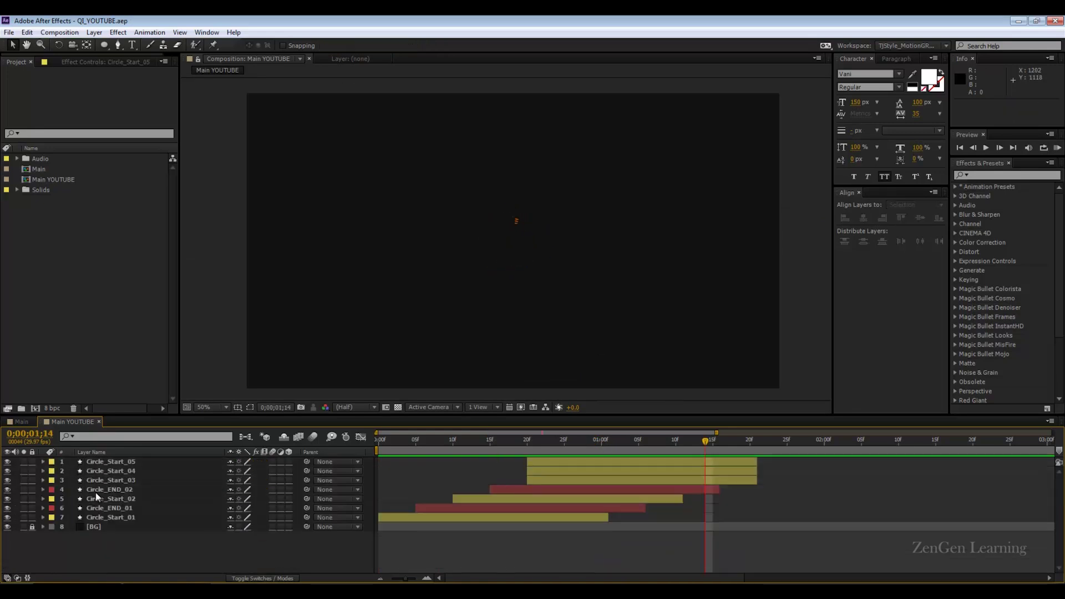
# - Duplicate Circle_END_02, stack the copy above all layers, and shift it to start at frame 25
pyautogui.click(125, 491)
pyautogui.hotkey('ctrl', 'd')
pyautogui.moveTo(124, 491); pyautogui.dragTo(130, 462)
pyautogui.click(527, 440)
pyautogui.moveTo(529, 440); pyautogui.dragTo(620, 464)
# - Check Circle_Start_05's ellipse size for reference and set the ellipse size of Circle_END_03 to 115
pyautogui.click(601, 471)
pyautogui.press('u')
pyautogui.press('u')
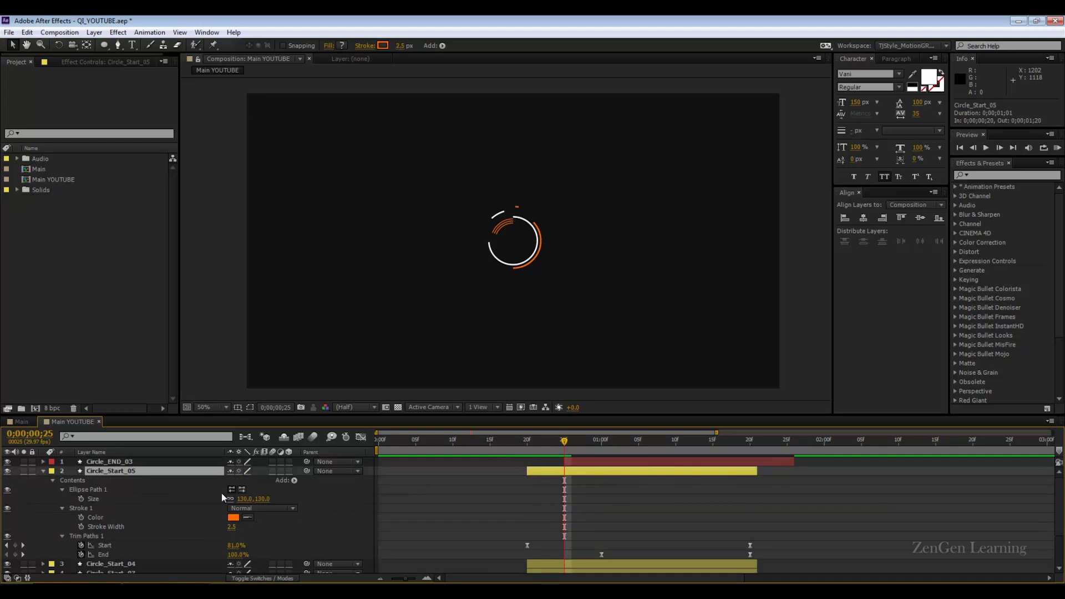
pyautogui.press('u')
pyautogui.click(135, 463)
pyautogui.press('u')
pyautogui.press('u')
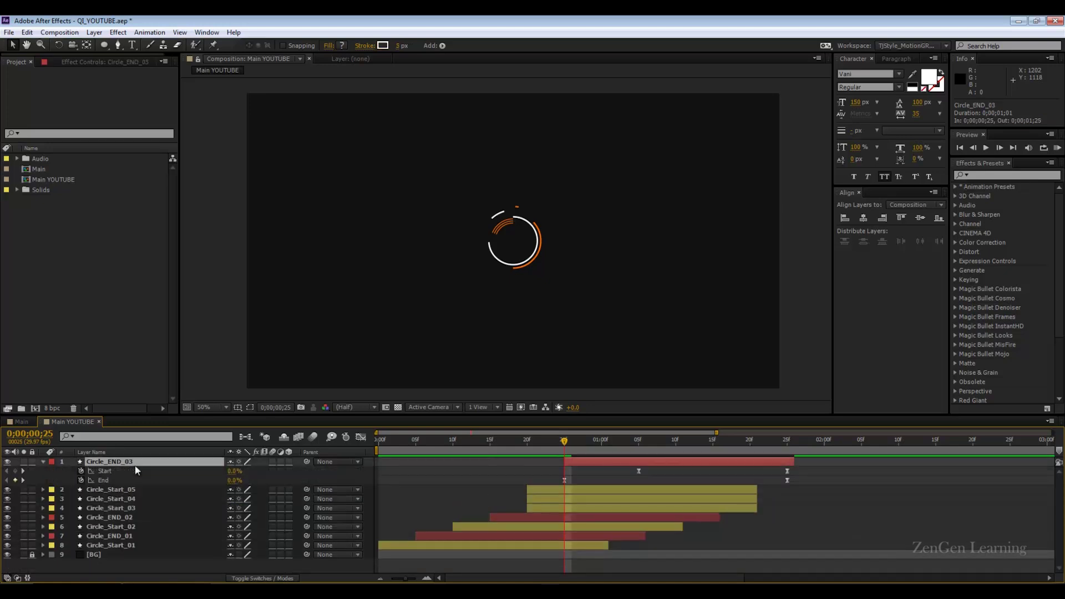
pyautogui.click(249, 490)
pyautogui.write('115')
pyautogui.press('Return')
pyautogui.moveTo(568, 441); pyautogui.dragTo(616, 441)
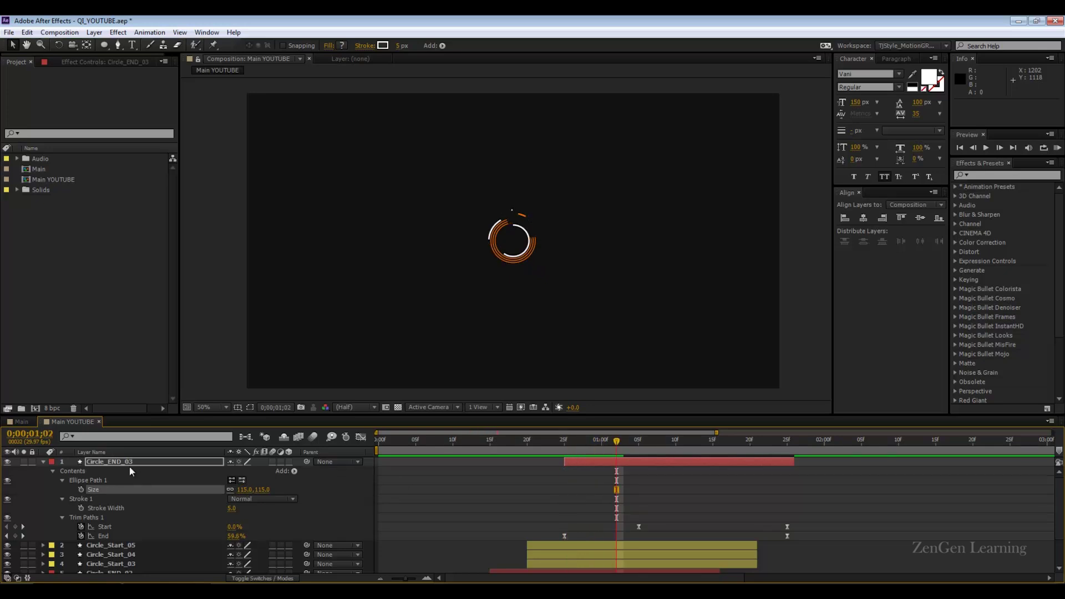
pyautogui.click(127, 462)
pyautogui.hotkey('ctrl', 'd')
pyautogui.hotkey('ctrl', 'z')
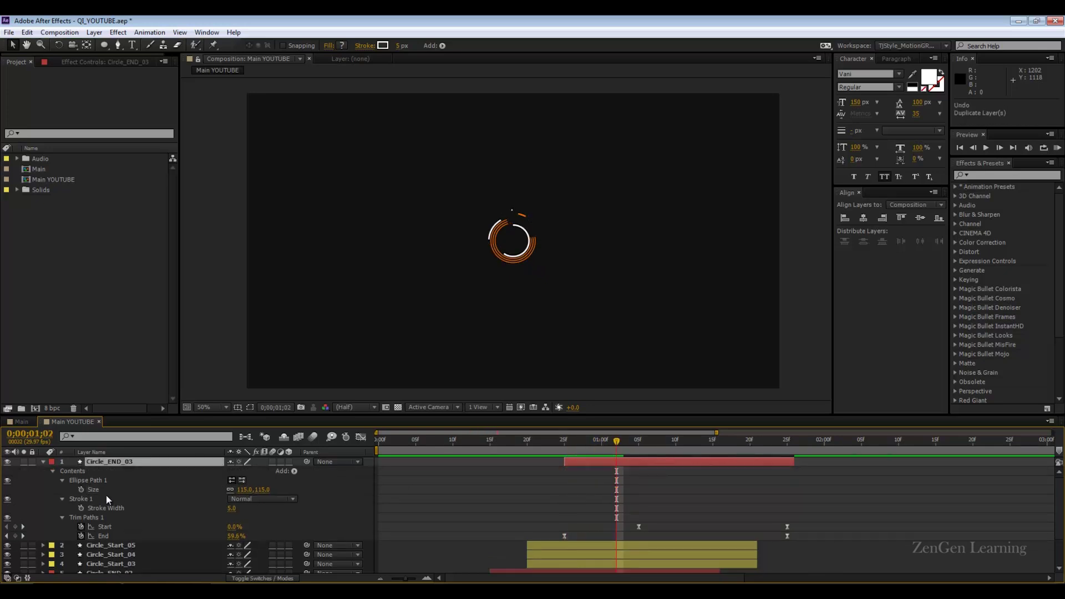
# - Duplicate Circle_Start_05, stack the copy above all layers, and shift it to start at 0;00;01;00
pyautogui.click(43, 461)
pyautogui.click(129, 473)
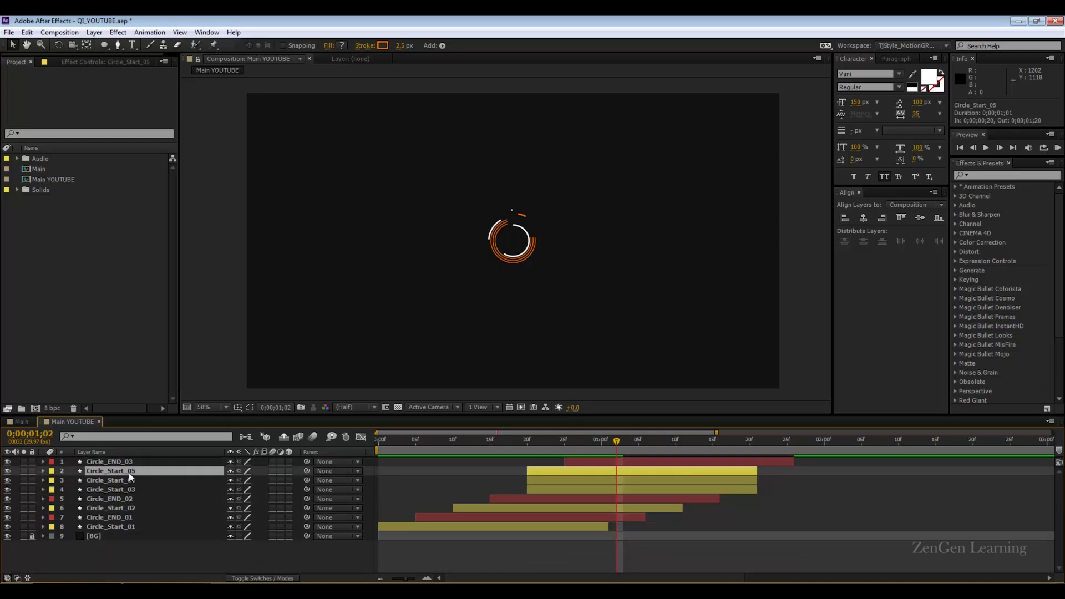
pyautogui.hotkey('ctrl', 'd')
pyautogui.moveTo(142, 472); pyautogui.dragTo(140, 458)
pyautogui.moveTo(555, 462); pyautogui.dragTo(607, 461)
# - Check Circle_END_03's ellipse size for reference and set the ellipse size of Circle_Start_06 to 95
pyautogui.press('u')
pyautogui.press('u')
pyautogui.click(245, 490)
pyautogui.click(478, 485)
pyautogui.click(141, 557)
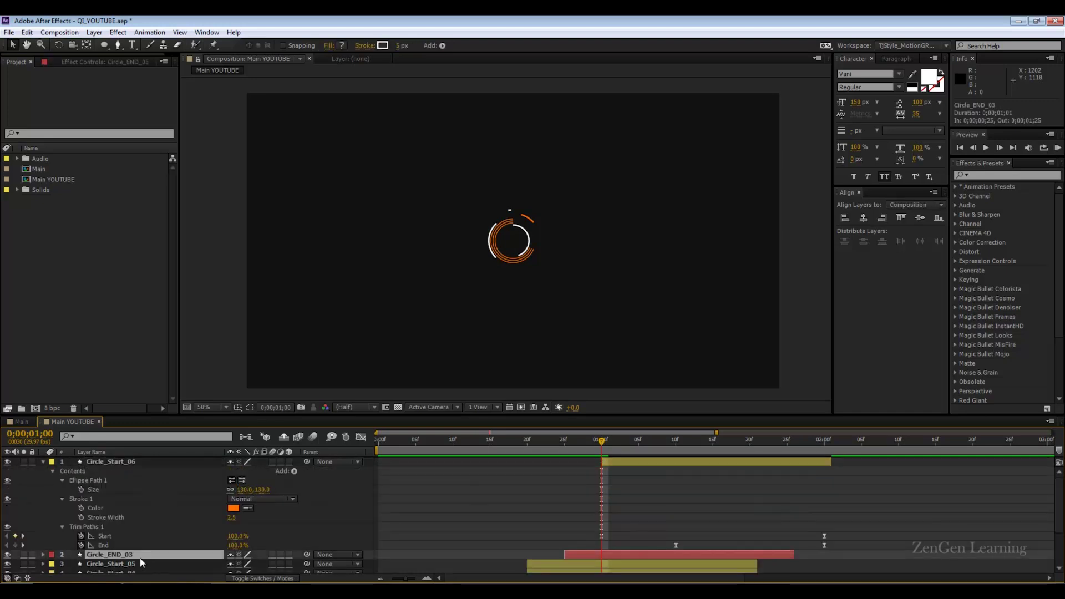
pyautogui.press('u')
pyautogui.press('u')
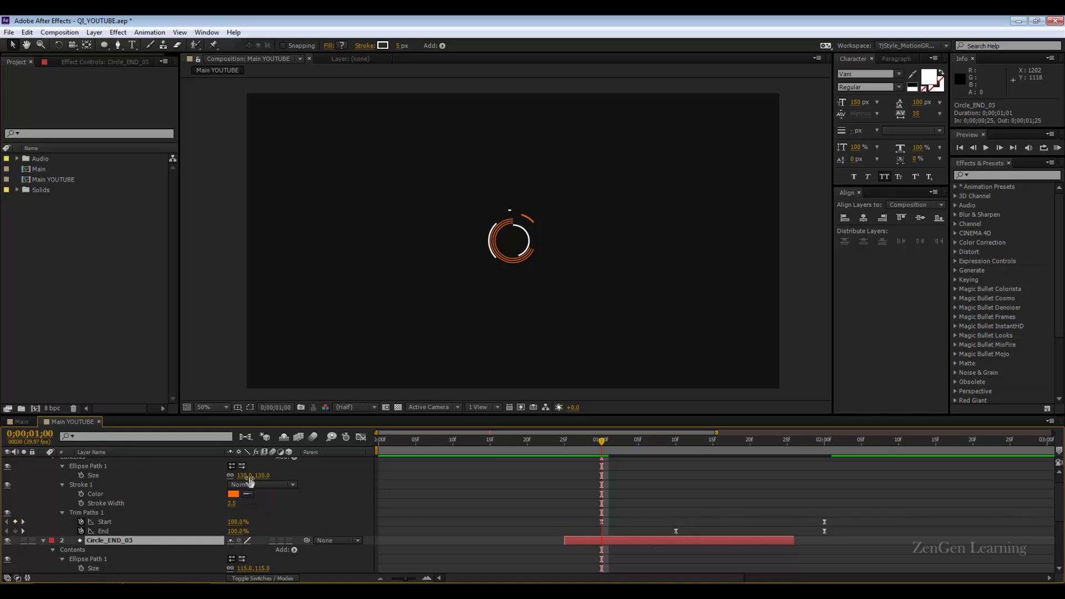
pyautogui.scroll(1, 348, 512)
pyautogui.hotkey('ctrl', 'Up')
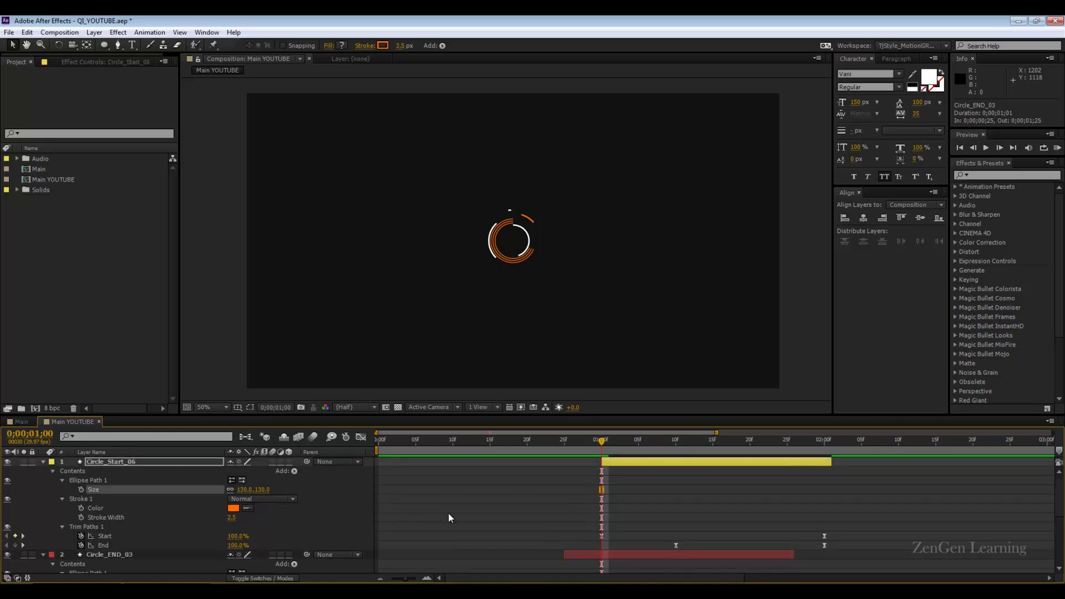
pyautogui.click(259, 490)
pyautogui.write('95')
pyautogui.press('Return')
# - Preview the animation and set Circle_Start_06's stroke width to 5
pyautogui.press('KP_0')
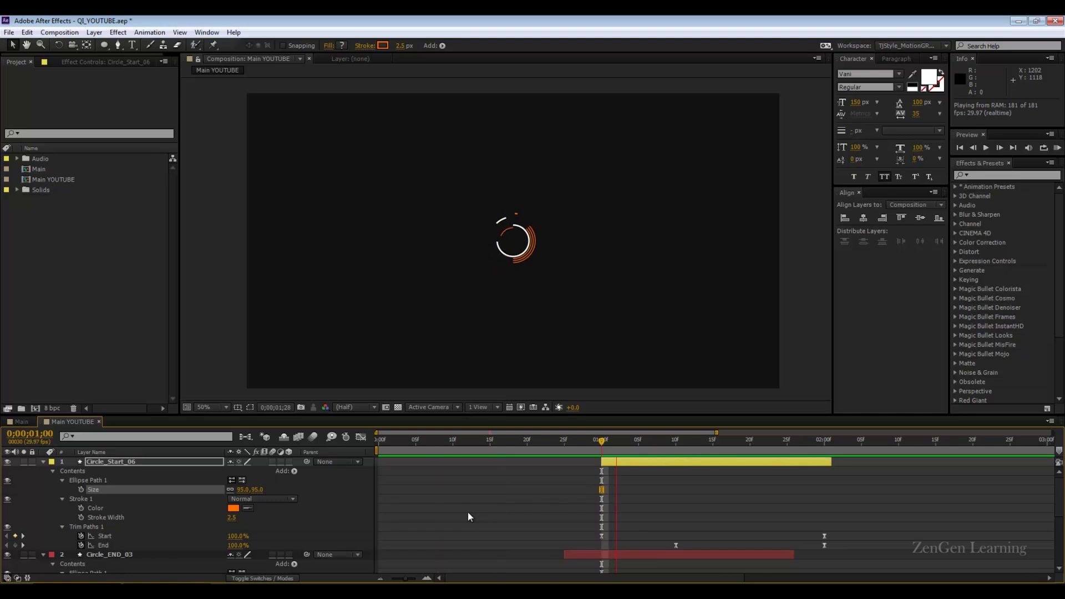
pyautogui.click(672, 443)
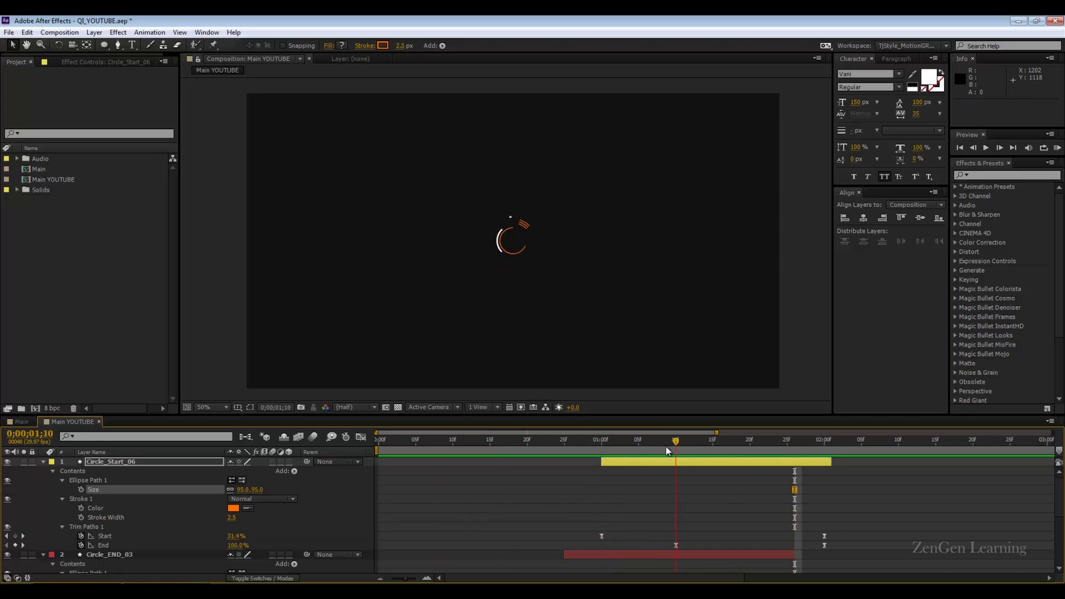
pyautogui.click(231, 517)
pyautogui.write('5')
pyautogui.press('Return')
pyautogui.press('KP_0')
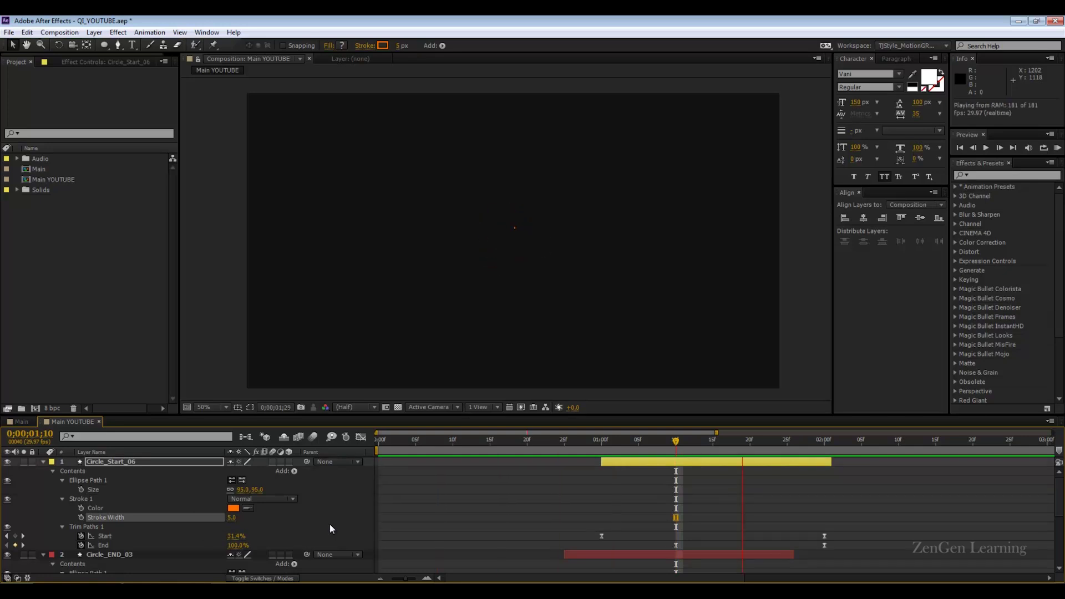
pyautogui.press('space')
# - Scrub to 0;00;01;12, compare with the reference Main composition up to 0;00;01;16, and return to Main YOUTUBE
pyautogui.moveTo(628, 440); pyautogui.dragTo(690, 441)
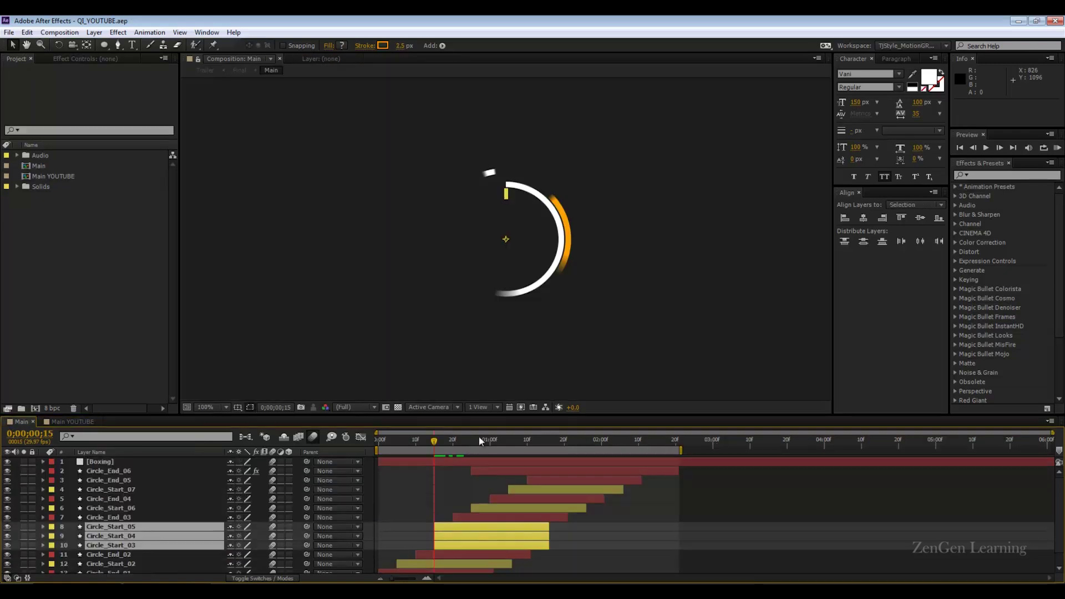
pyautogui.moveTo(481, 441); pyautogui.dragTo(550, 447)
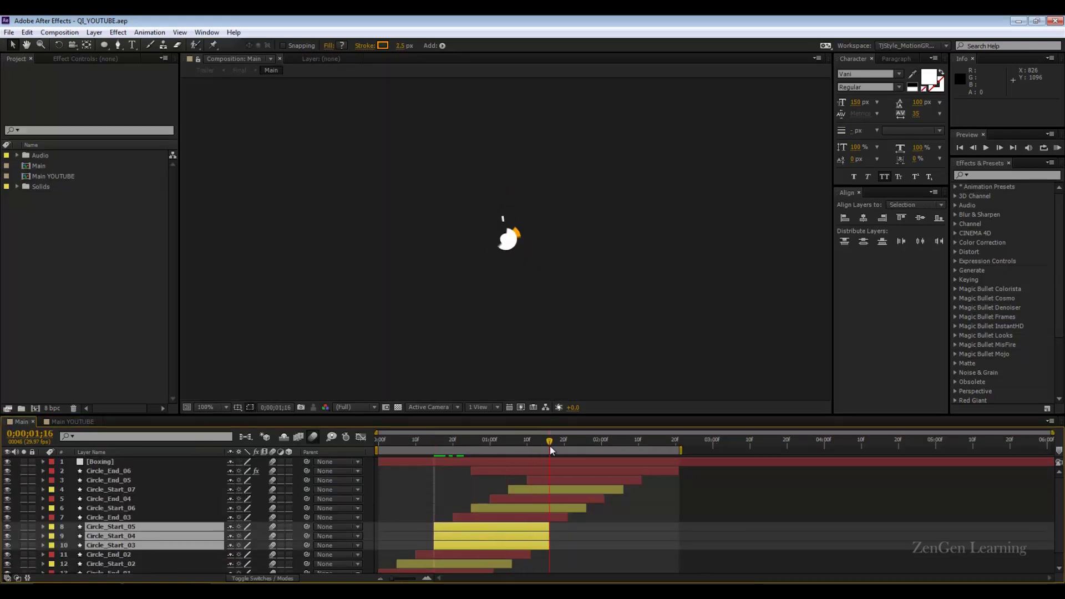
pyautogui.click(62, 423)
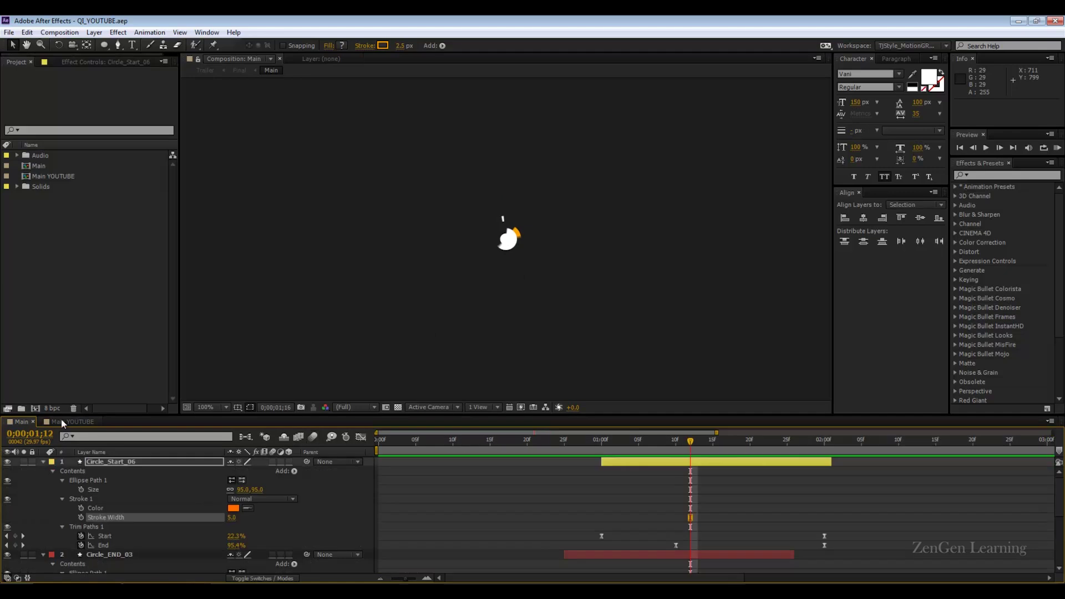
# - Collapse the properties of Circle_Start_06 and Circle_END_03 and scrub back to 0;00;01;08
pyautogui.click(44, 462)
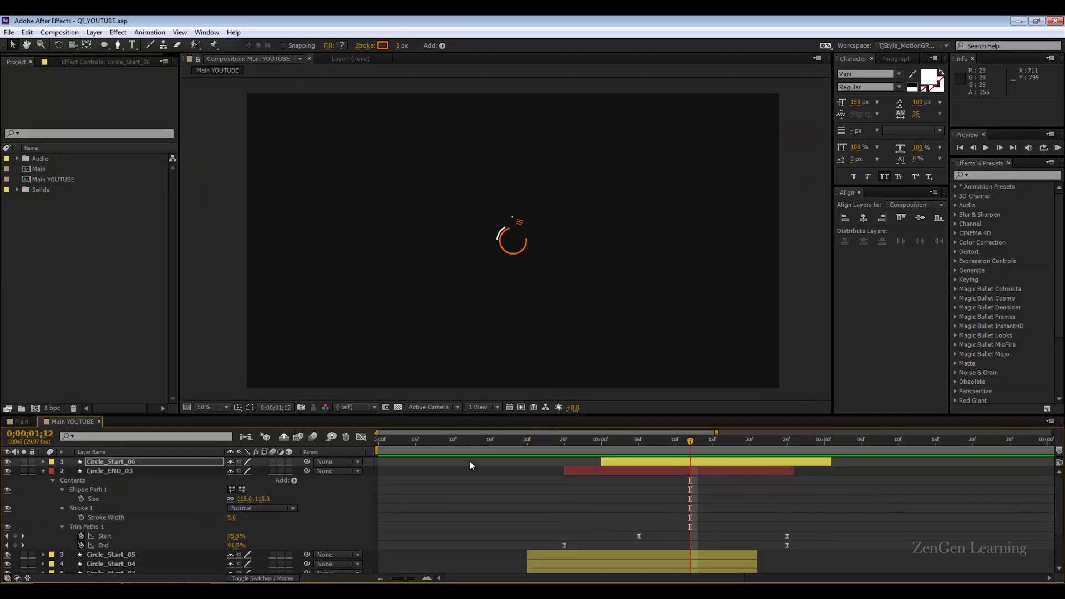
pyautogui.click(44, 472)
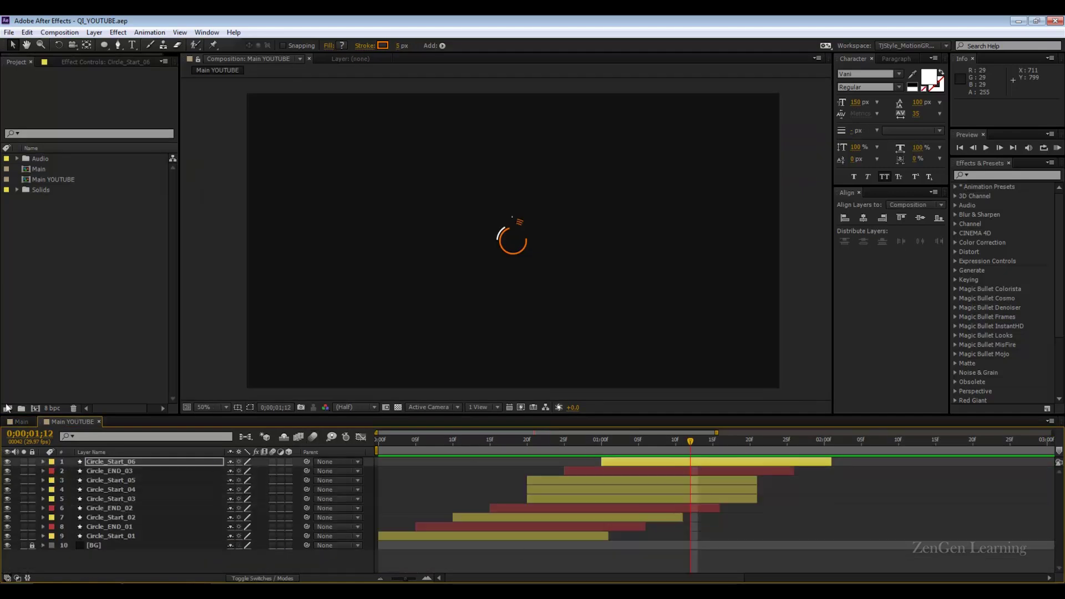
pyautogui.click(21, 422)
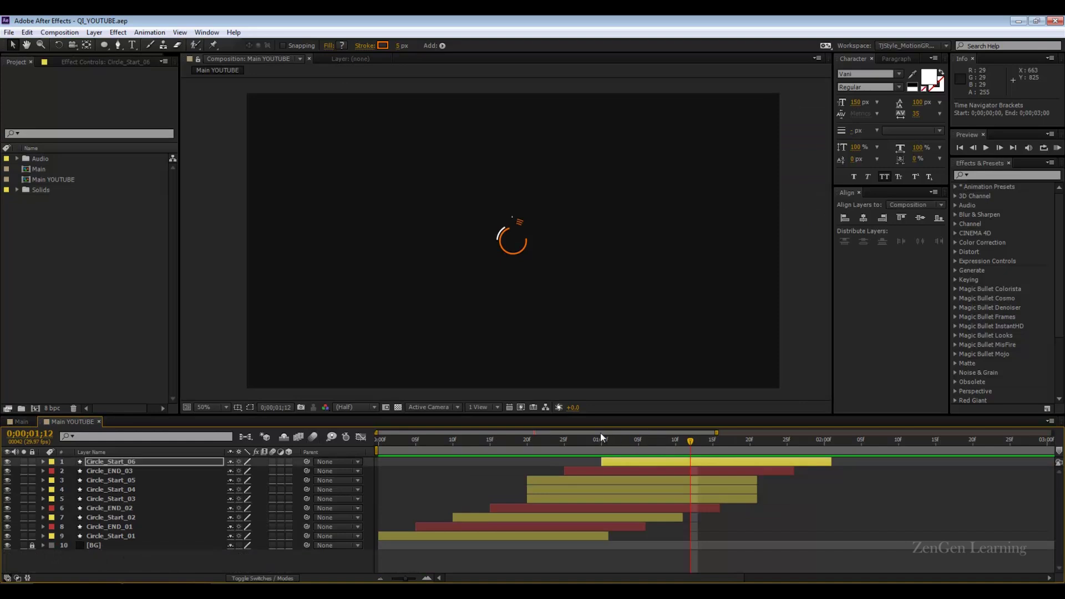
pyautogui.moveTo(628, 443); pyautogui.dragTo(660, 443)
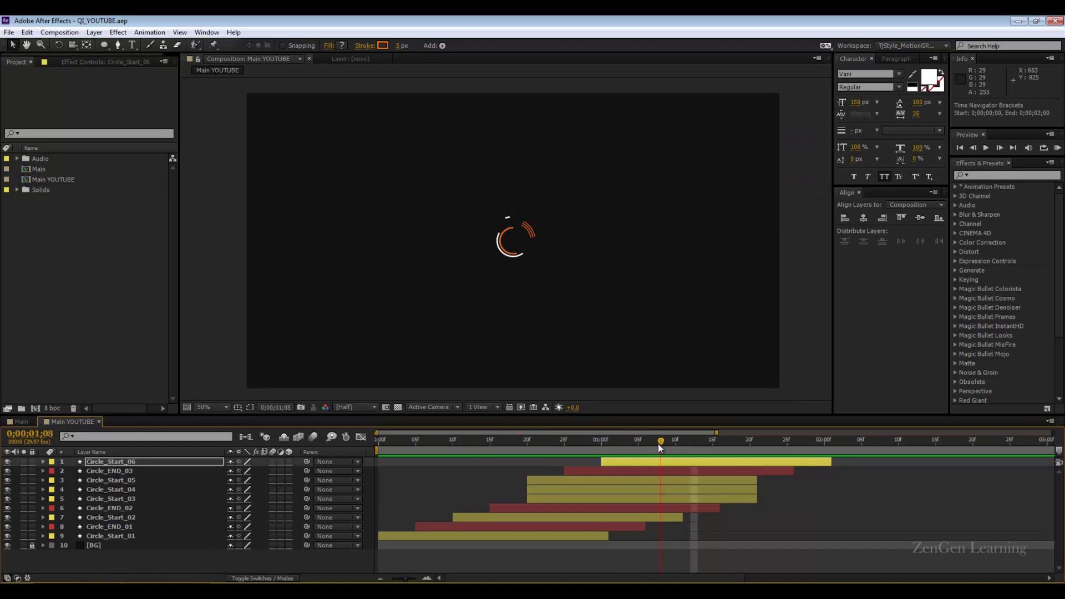
# - Duplicate Circle_END_03, stack the copy above all layers, and shift it to start at 0;00;01;05
pyautogui.click(130, 471)
pyautogui.click(122, 461)
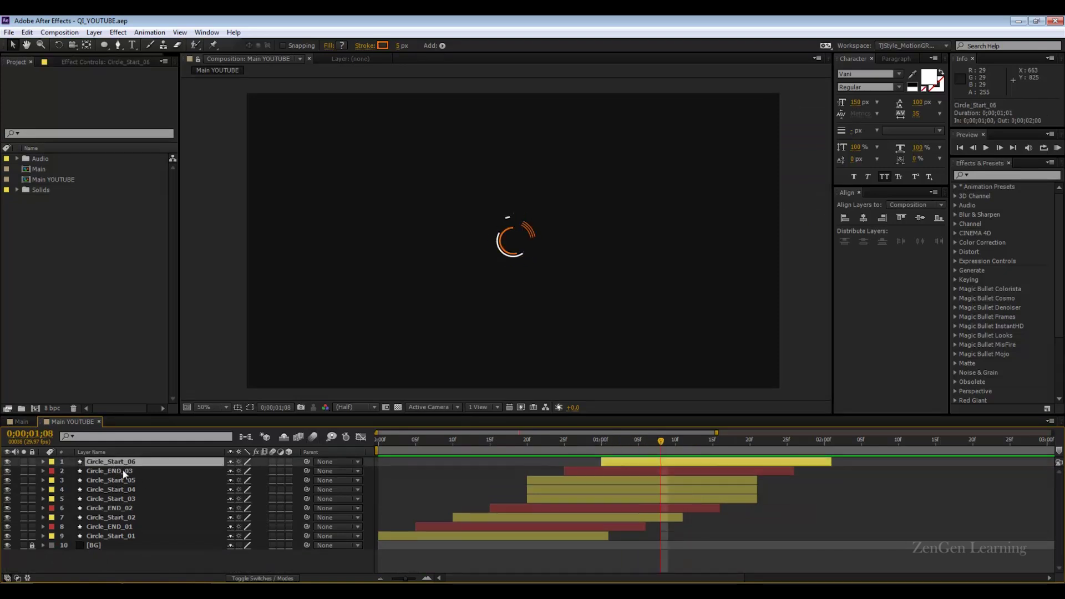
pyautogui.click(122, 470)
pyautogui.hotkey('ctrl', 'd')
pyautogui.moveTo(131, 468); pyautogui.dragTo(131, 461)
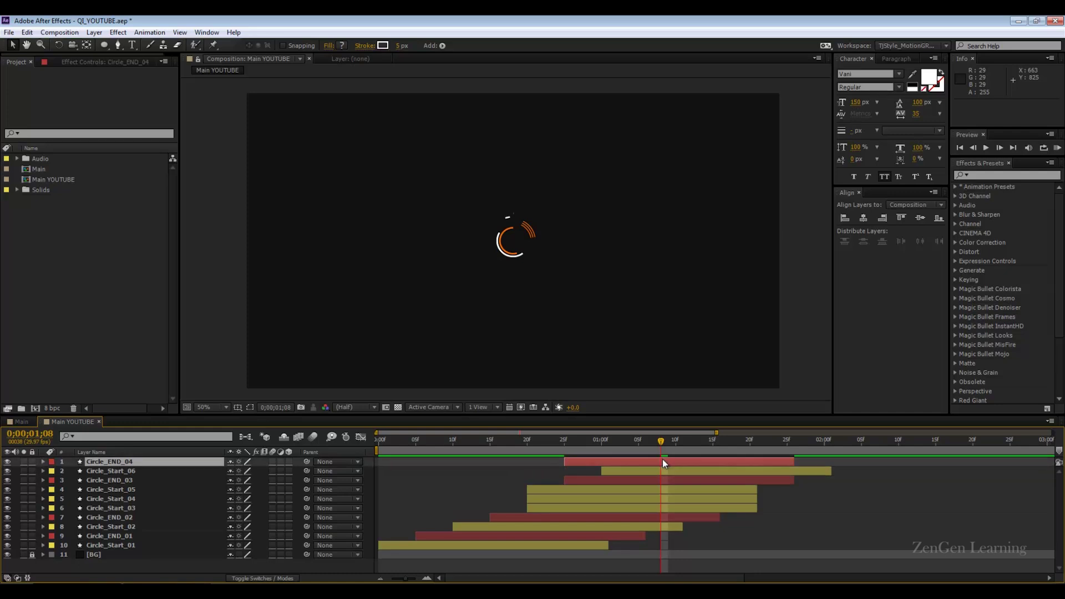
pyautogui.click(639, 444)
pyautogui.moveTo(611, 462); pyautogui.dragTo(665, 462)
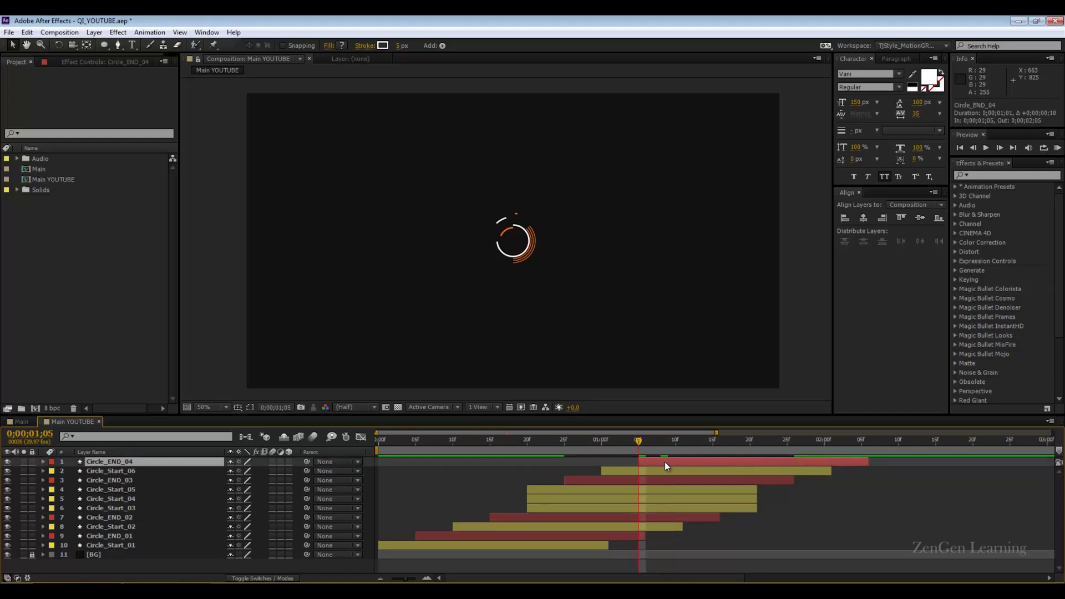
# - Solo Circle_END_04 together with the BG layer and increase Circle_END_04's stroke width to 114 until it forms a solid disc
pyautogui.press('u')
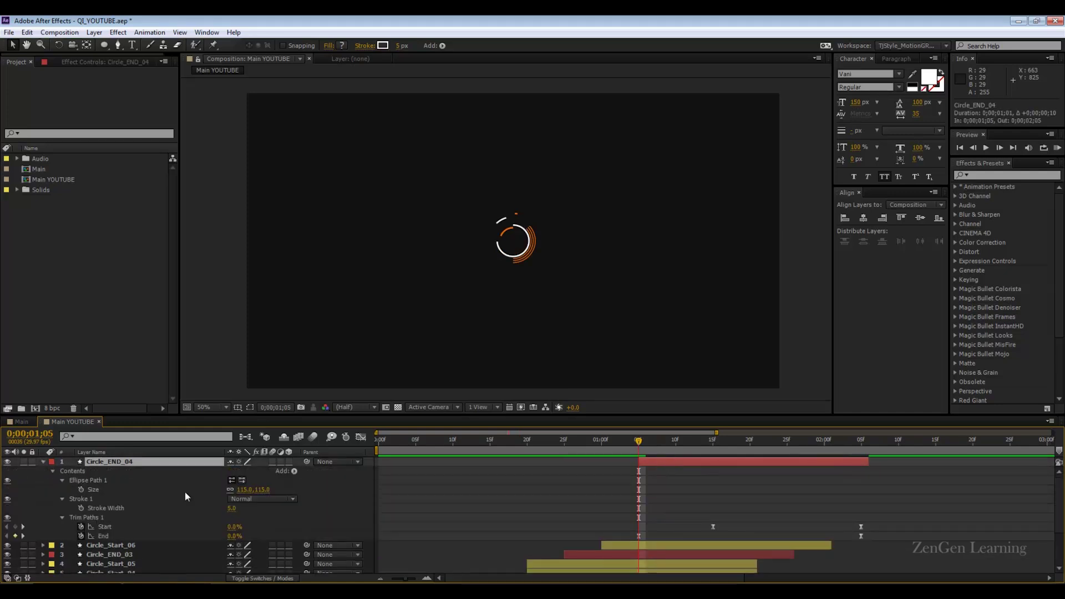
pyautogui.click(230, 508)
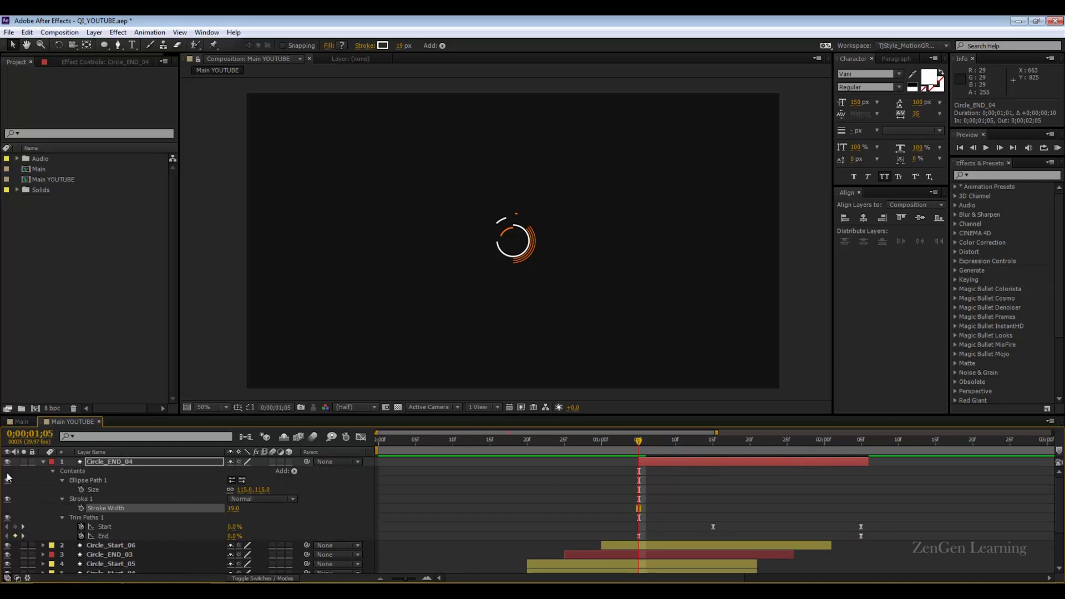
pyautogui.click(23, 461)
pyautogui.scroll(-3, 30, 555)
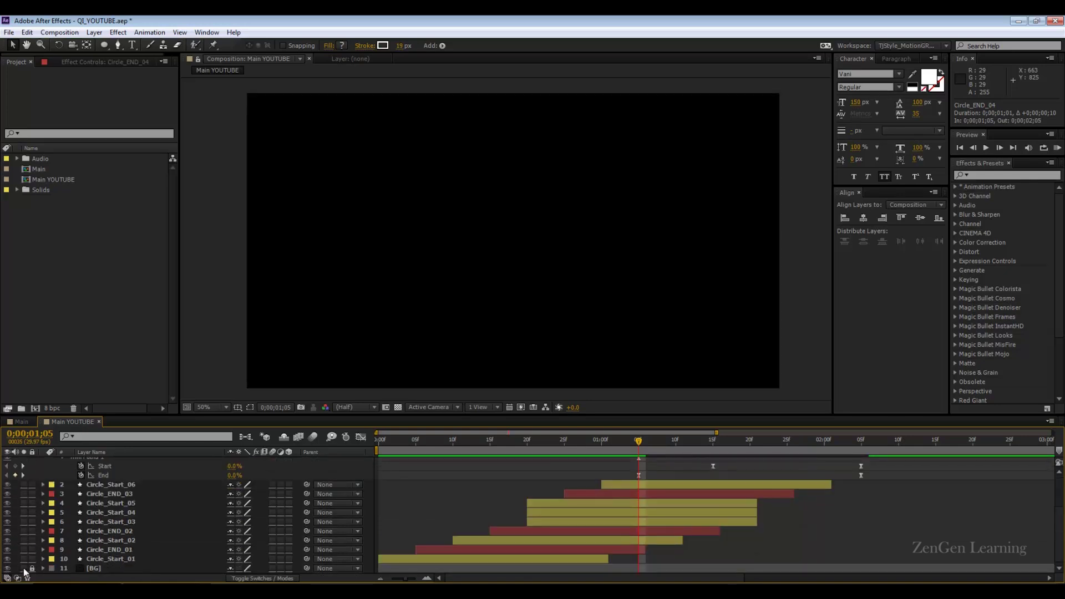
pyautogui.click(24, 568)
pyautogui.scroll(3, 650, 499)
pyautogui.moveTo(638, 443); pyautogui.dragTo(666, 449)
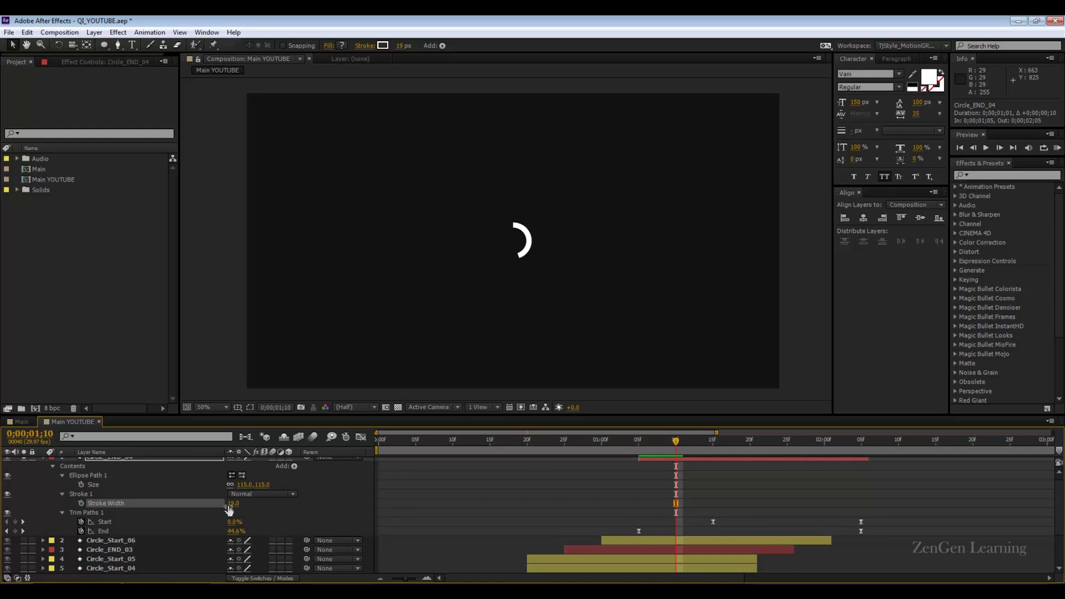
pyautogui.moveTo(233, 503); pyautogui.dragTo(292, 507)
# - Scrub to 0;00;01;27 and preview the soloed Circle_END_04 animation
pyautogui.moveTo(672, 447); pyautogui.dragTo(802, 462)
pyautogui.press('space')
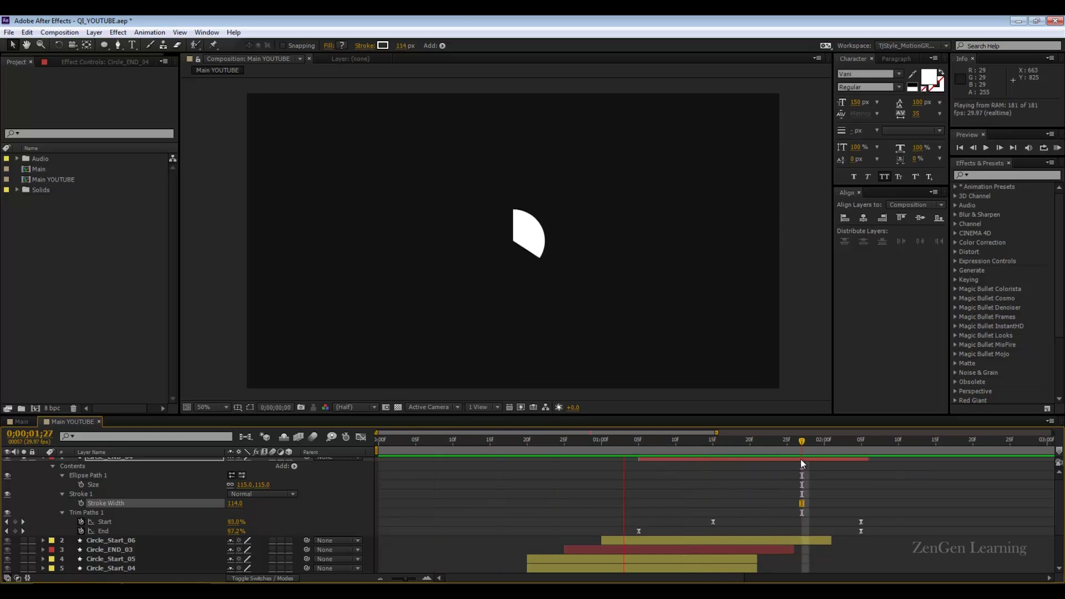
pyautogui.press('space')
# - Turn off soloing on Circle_END_04 and BG, preview the animation with all layers, and clear the layer selection
pyautogui.click(641, 443)
pyautogui.scroll(1, 31, 490)
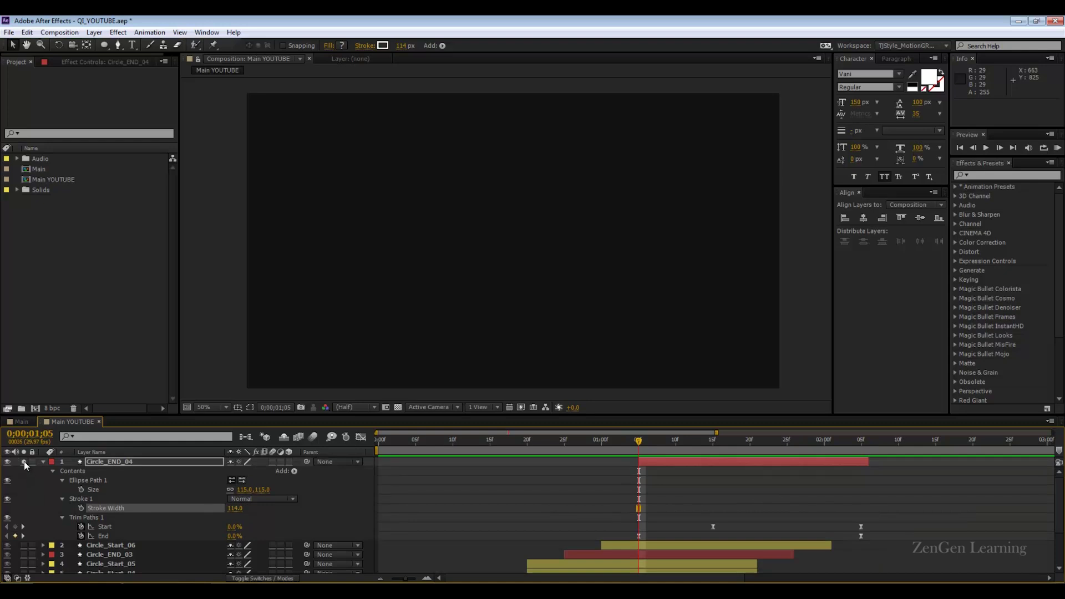
pyautogui.moveTo(620, 449); pyautogui.dragTo(526, 449)
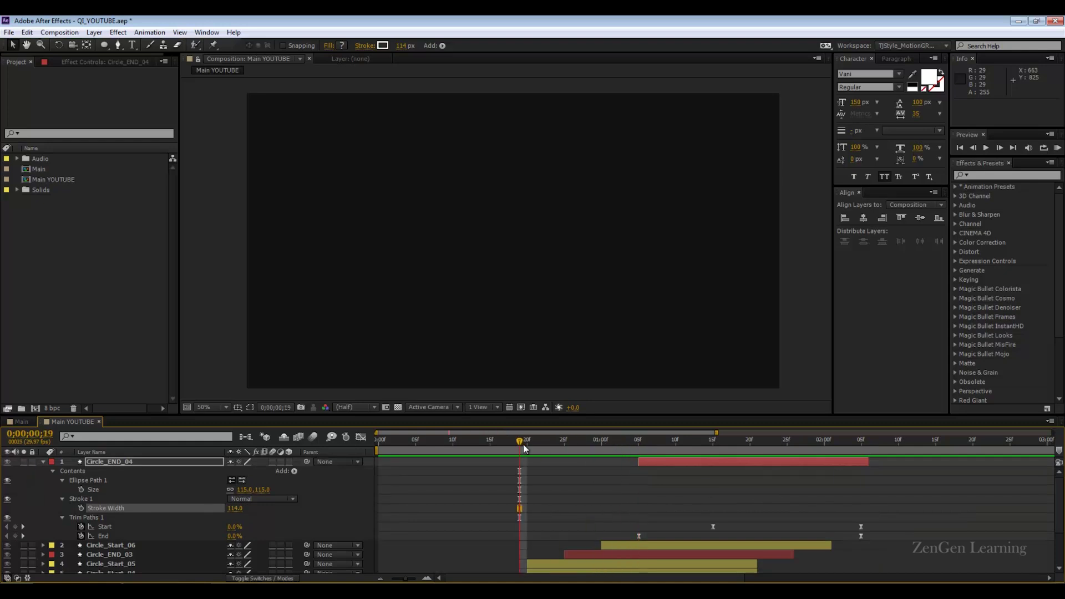
pyautogui.press('KP_0')
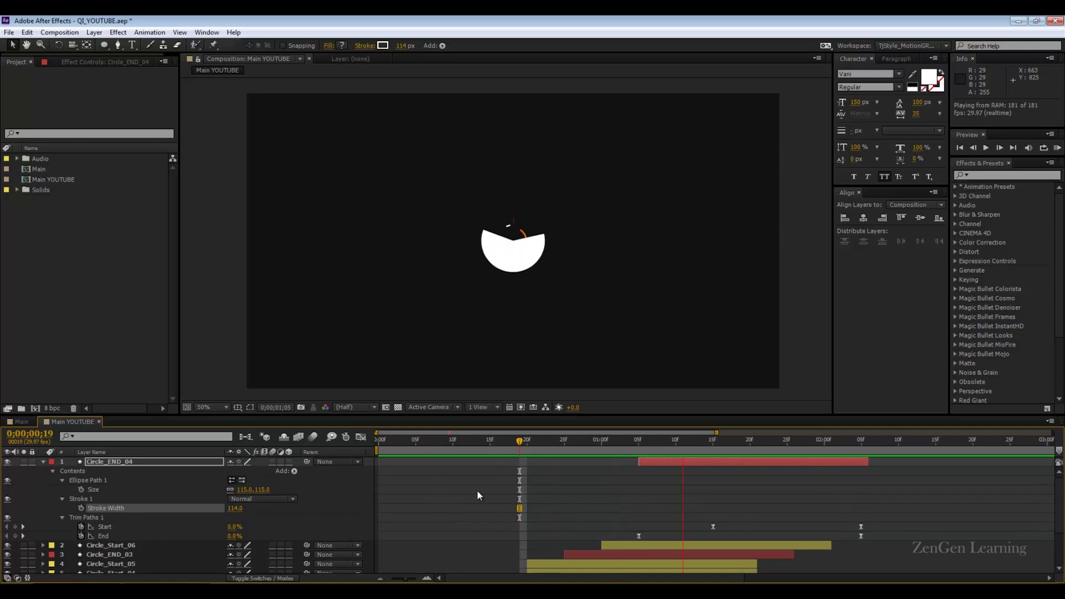
pyautogui.press('space')
pyautogui.click(814, 484)
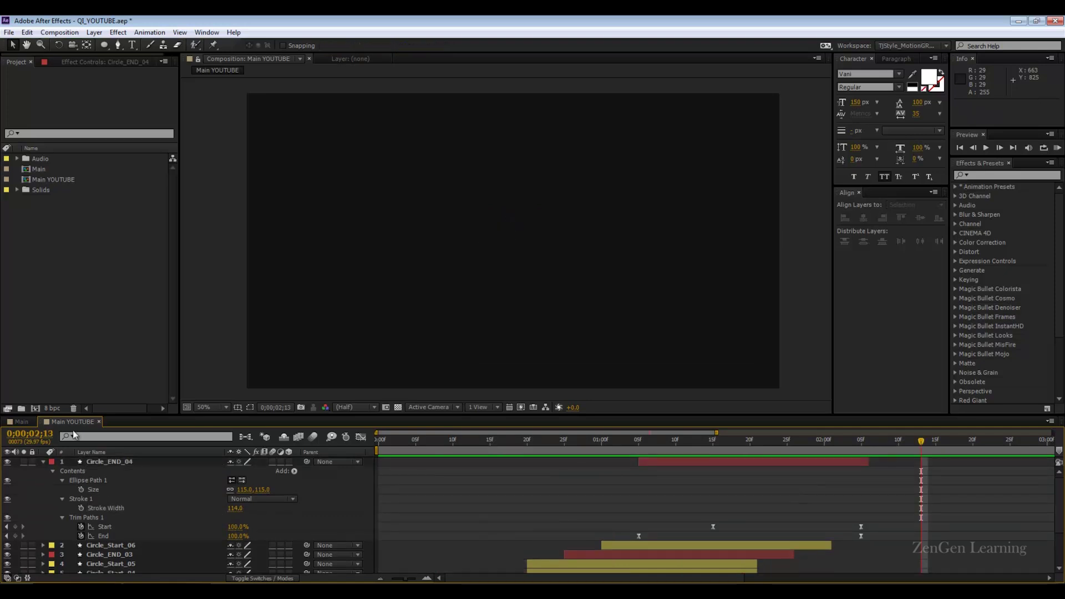
# - Examine the end of the circle animation in the reference Main composition, scrubbing to 0;00;02;06
pyautogui.click(21, 421)
pyautogui.moveTo(559, 442); pyautogui.dragTo(626, 457)
pyautogui.scroll(-2, 509, 270)
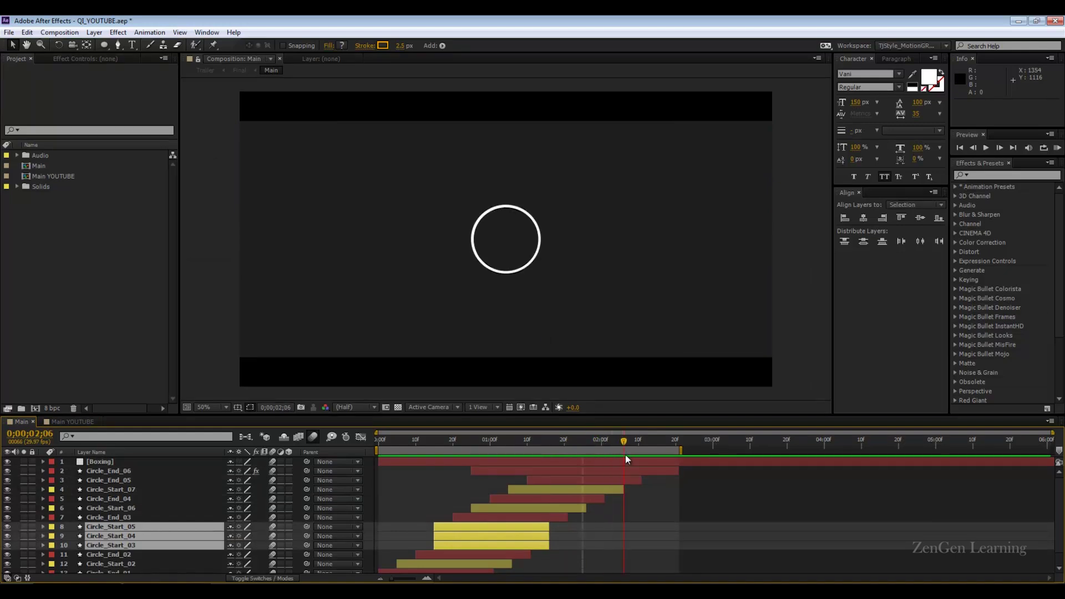
# - Return to Main YOUTUBE, collapse Circle_END_04, and hide all the Circle layers, leaving only BG shown
pyautogui.click(72, 422)
pyautogui.click(43, 461)
pyautogui.moveTo(7, 462); pyautogui.dragTo(8, 546)
# - Create a new shape layer and rename it Circle BLAST
pyautogui.rightClick(153, 573)
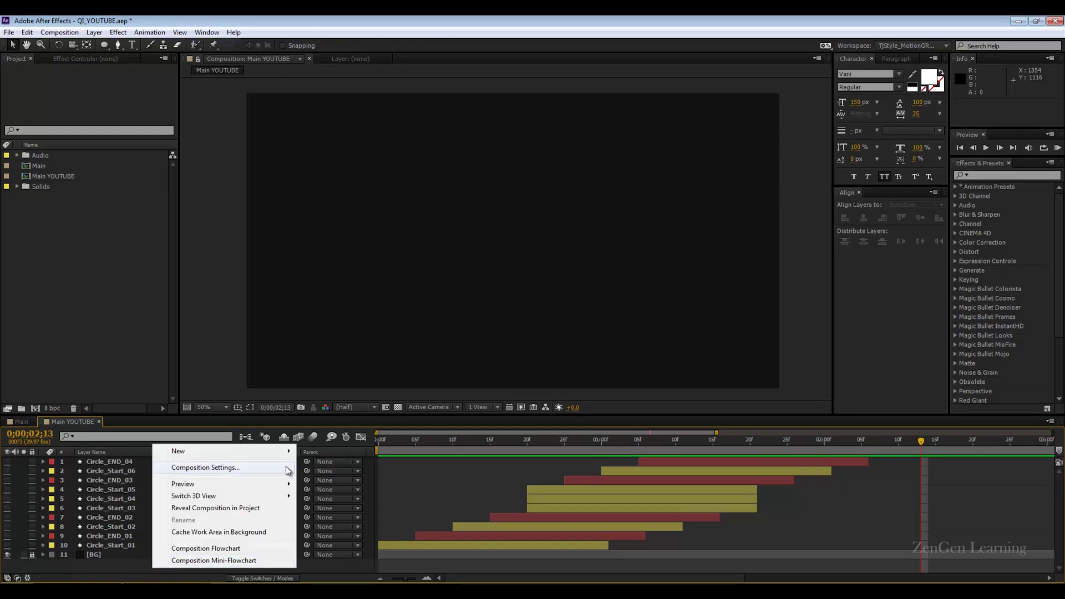
pyautogui.moveTo(288, 451)
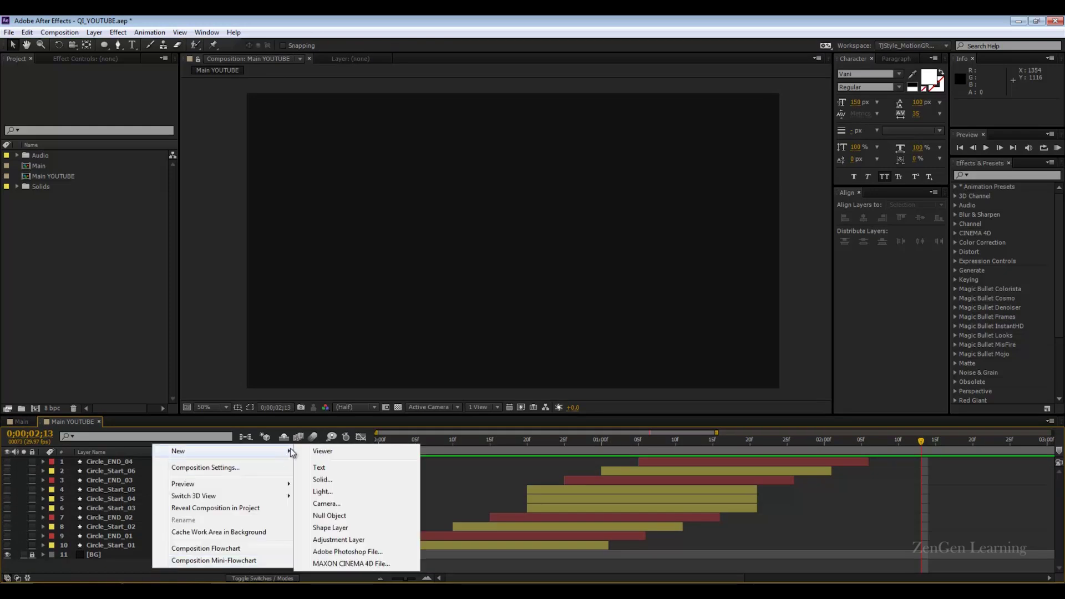
pyautogui.click(333, 528)
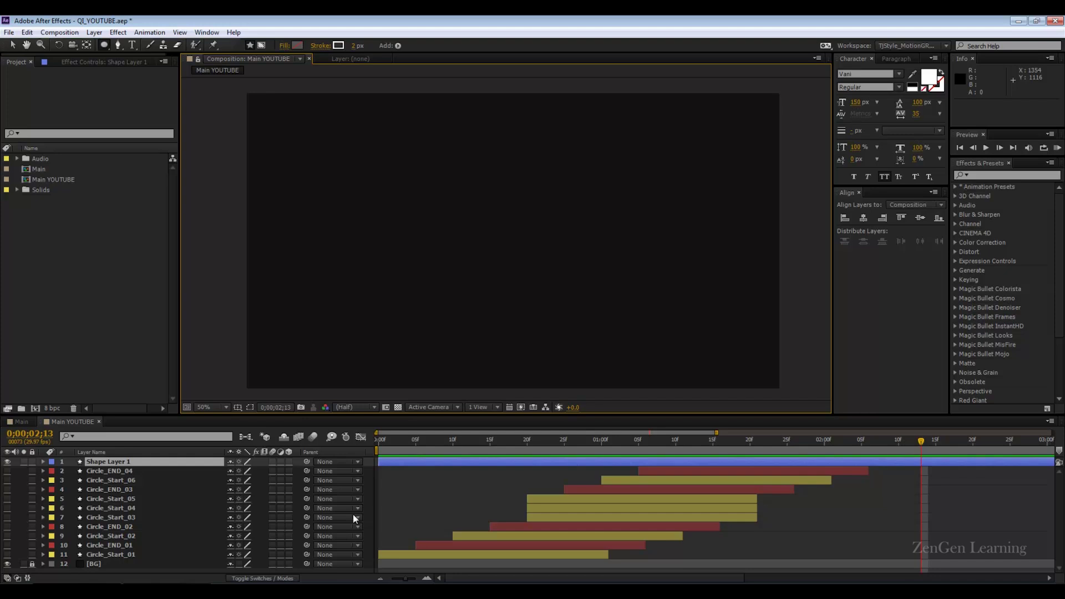
pyautogui.click(134, 462)
pyautogui.press('Return')
pyautogui.write('C')
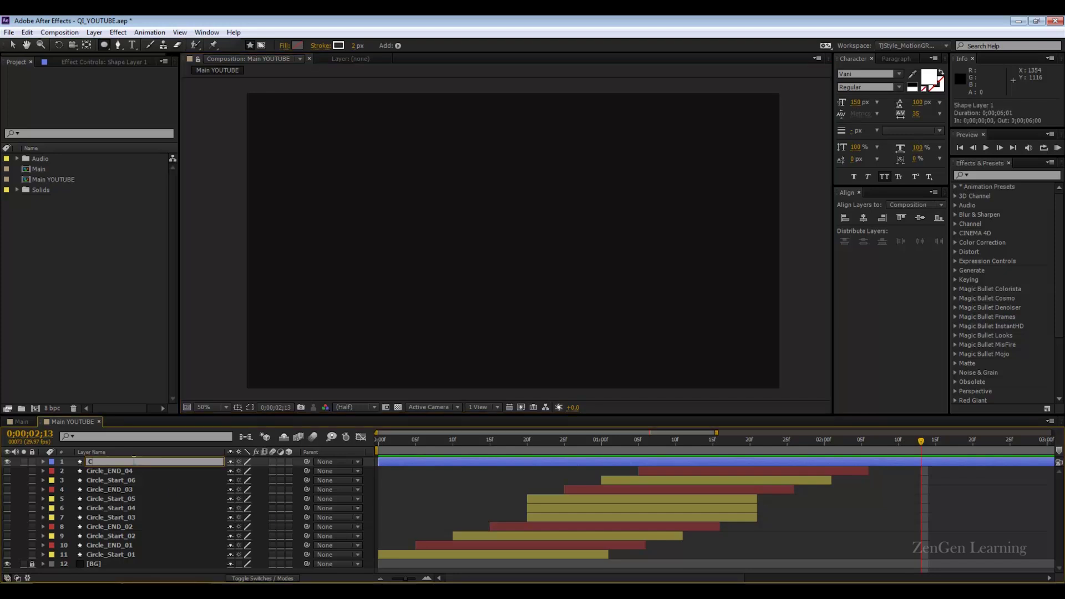
pyautogui.write('AST')
pyautogui.press('Return')
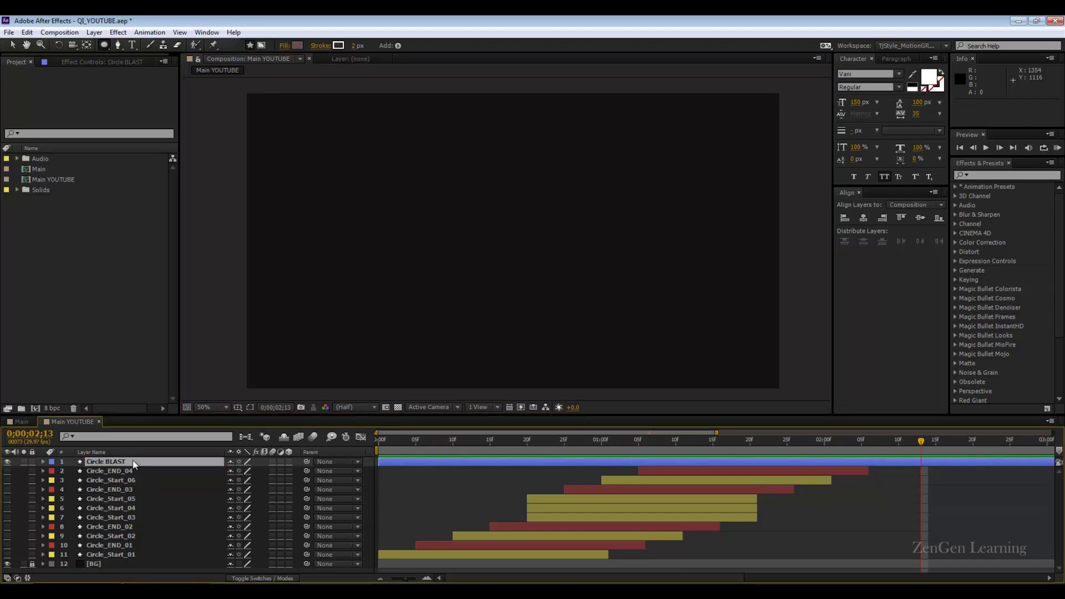
# - Add an Ellipse and a Fill to the Circle BLAST layer's contents and set the fill color to white
pyautogui.click(42, 462)
pyautogui.click(286, 471)
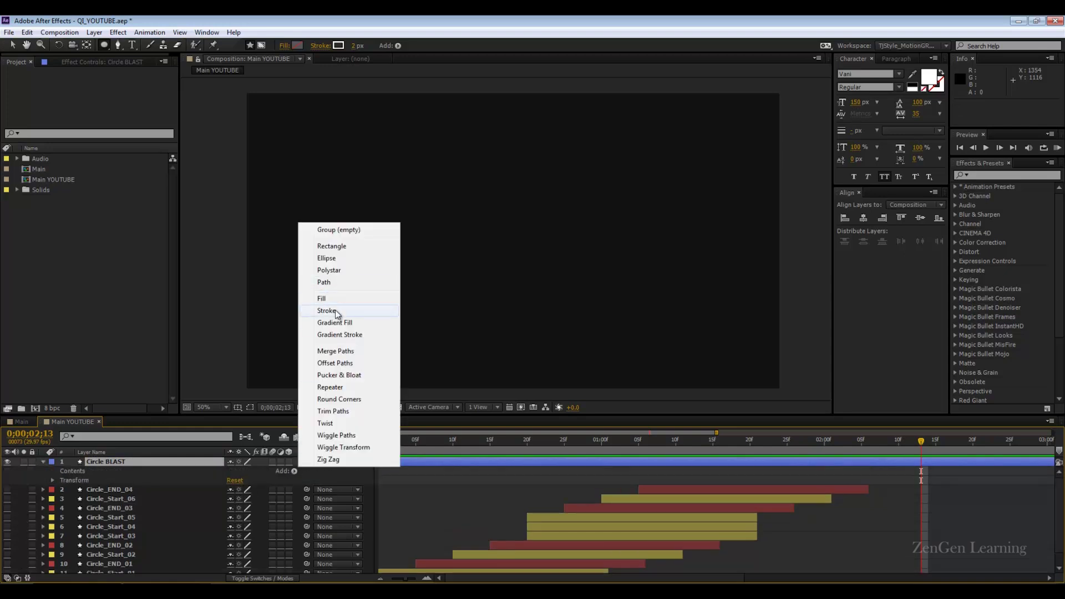
pyautogui.click(335, 257)
pyautogui.click(294, 471)
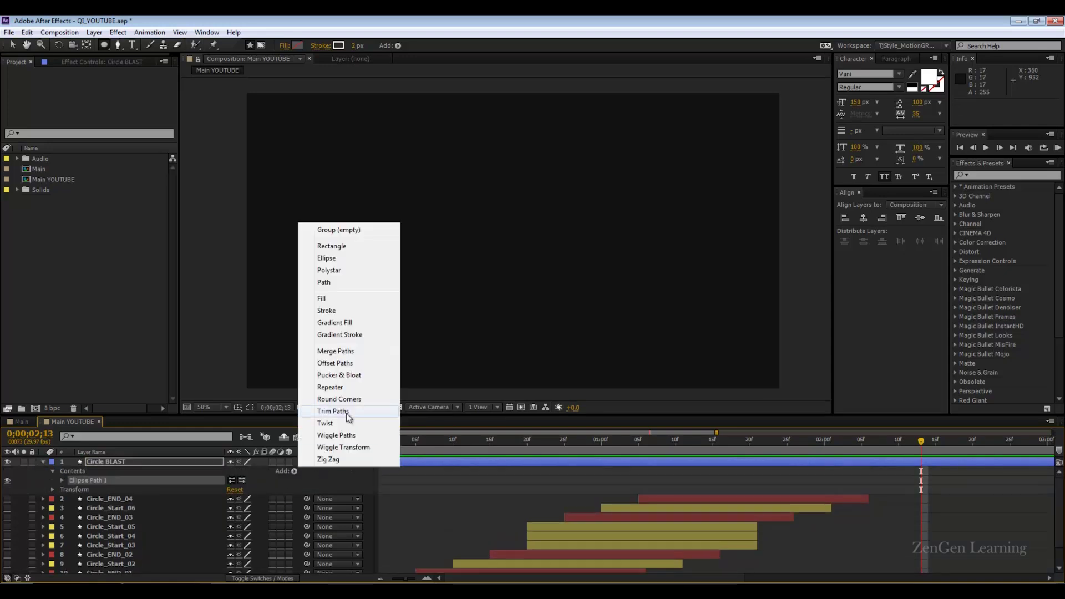
pyautogui.click(323, 299)
pyautogui.click(298, 46)
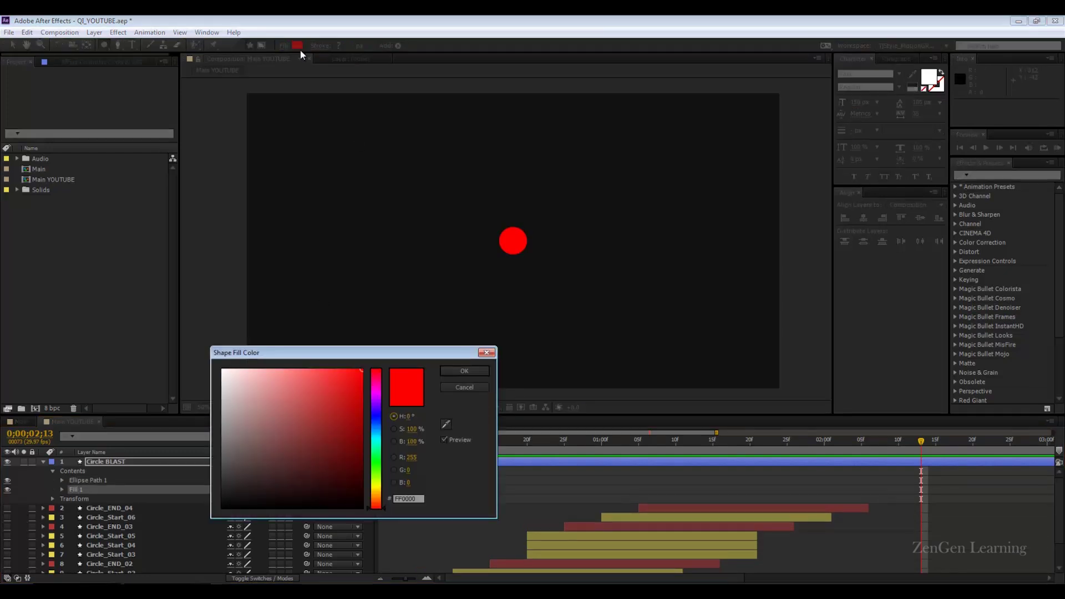
pyautogui.moveTo(293, 438); pyautogui.dragTo(120, 299)
pyautogui.click(481, 369)
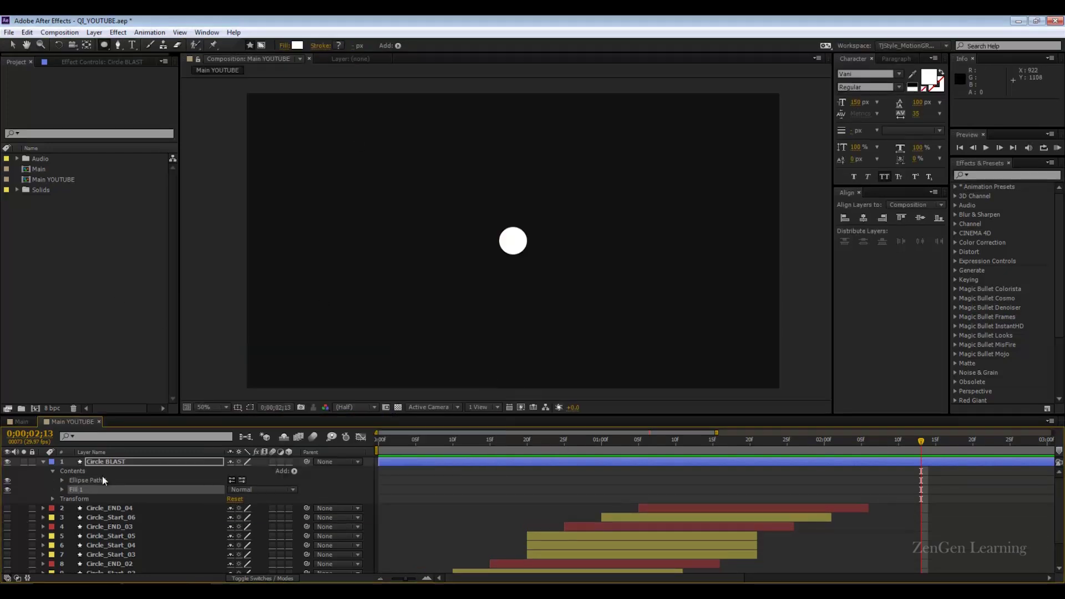
# - Set the Circle BLAST ellipse size to 250 and place a size keyframe for it at 0;00;01;19
pyautogui.click(61, 481)
pyautogui.click(256, 492)
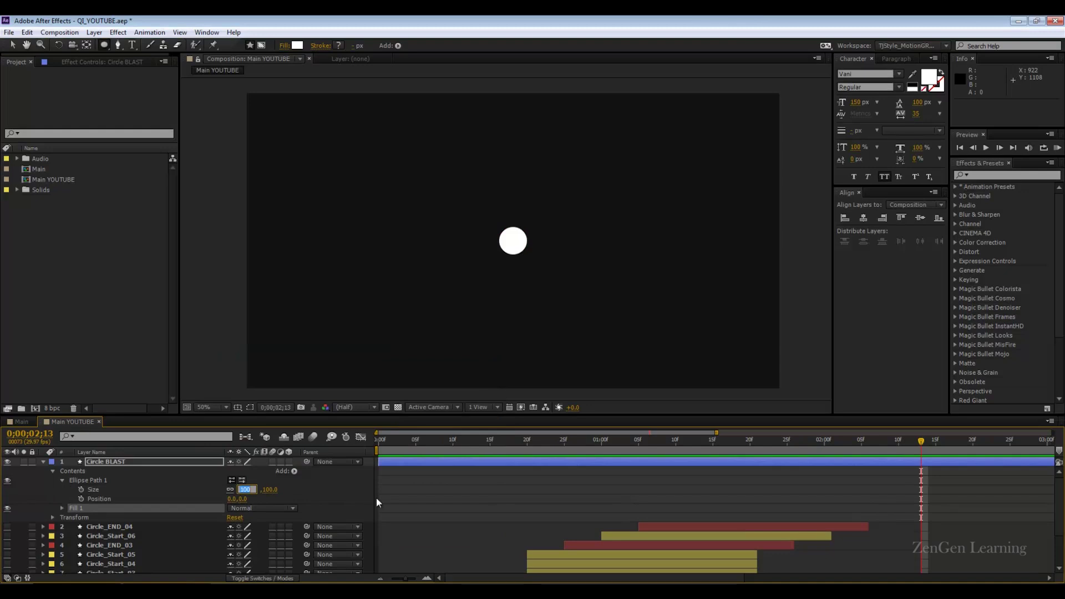
pyautogui.write('250')
pyautogui.press('Return')
pyautogui.click(639, 440)
pyautogui.click(82, 491)
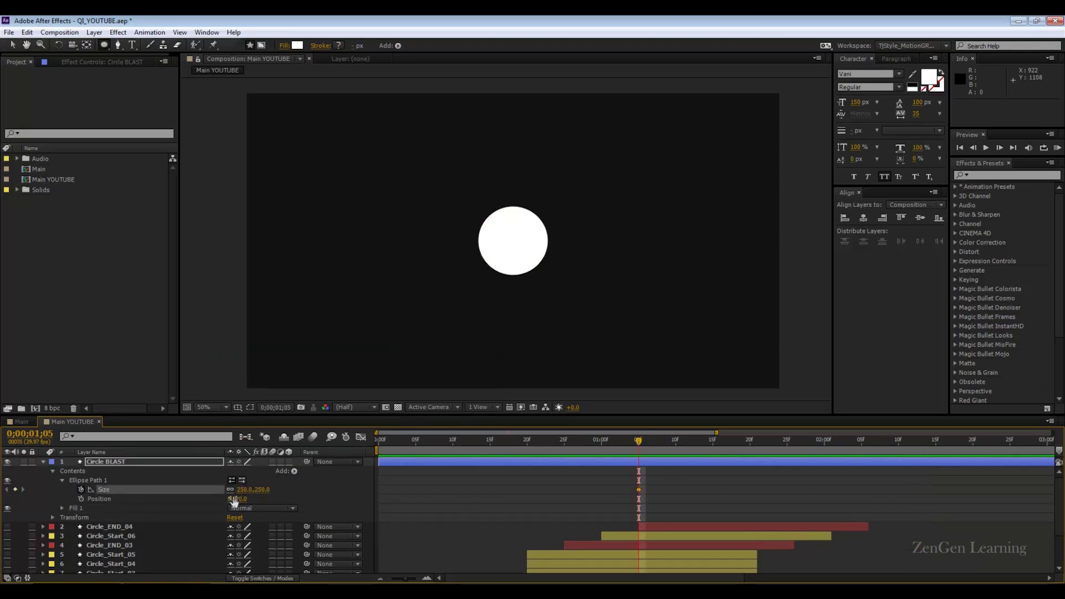
pyautogui.moveTo(641, 490); pyautogui.dragTo(728, 490)
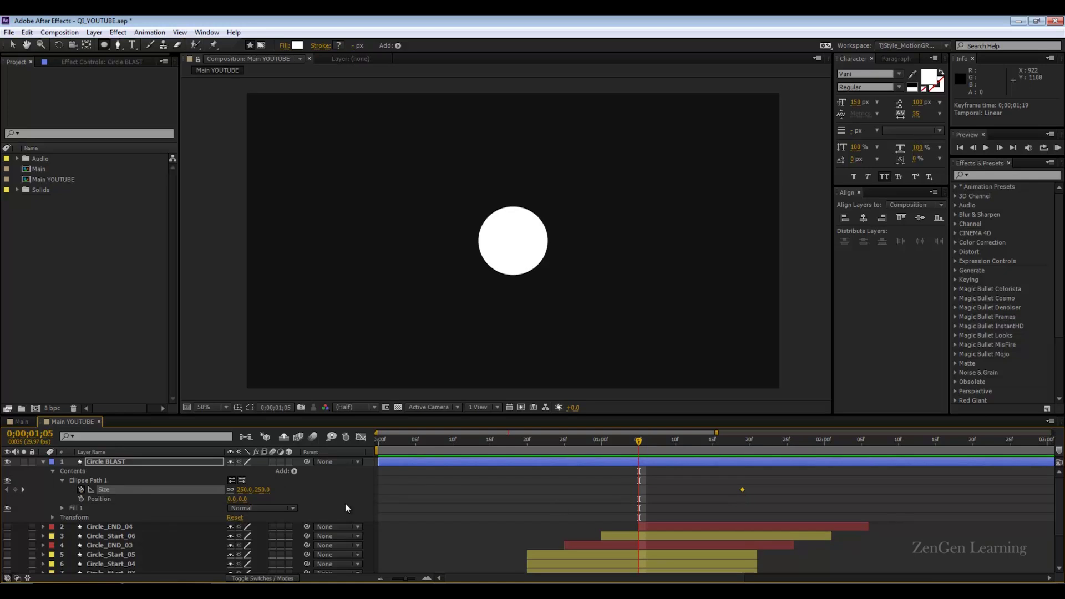
# - Keyframe the ellipse size to 0 at 0;00;01;05, start the work area there, and preview the growing circle
pyautogui.click(245, 490)
pyautogui.write('0')
pyautogui.press('Return')
pyautogui.press('b')
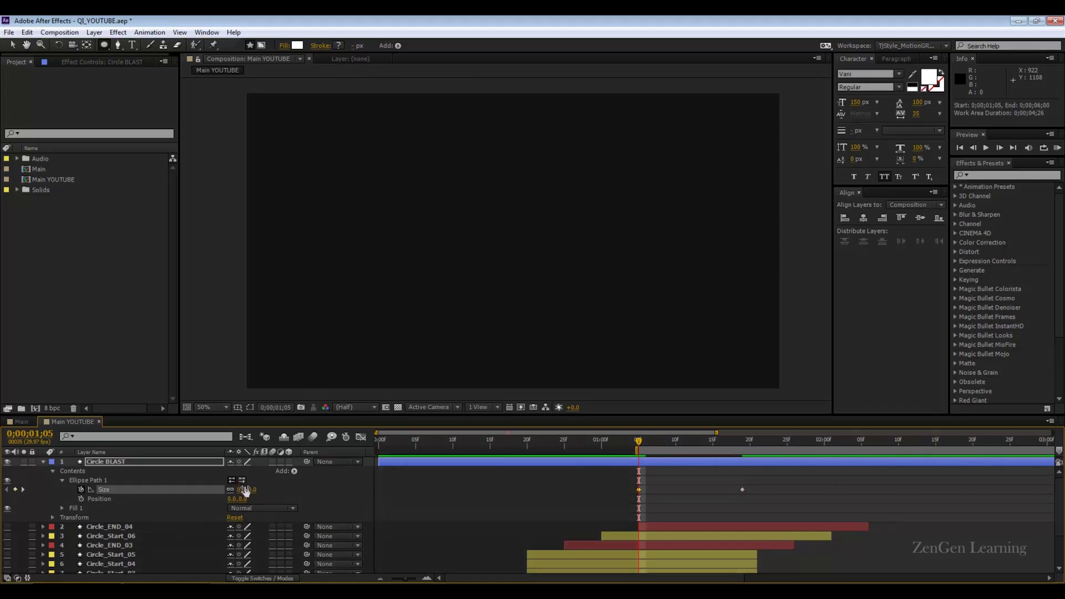
pyautogui.press('KP_0')
pyautogui.moveTo(809, 477); pyautogui.dragTo(712, 497)
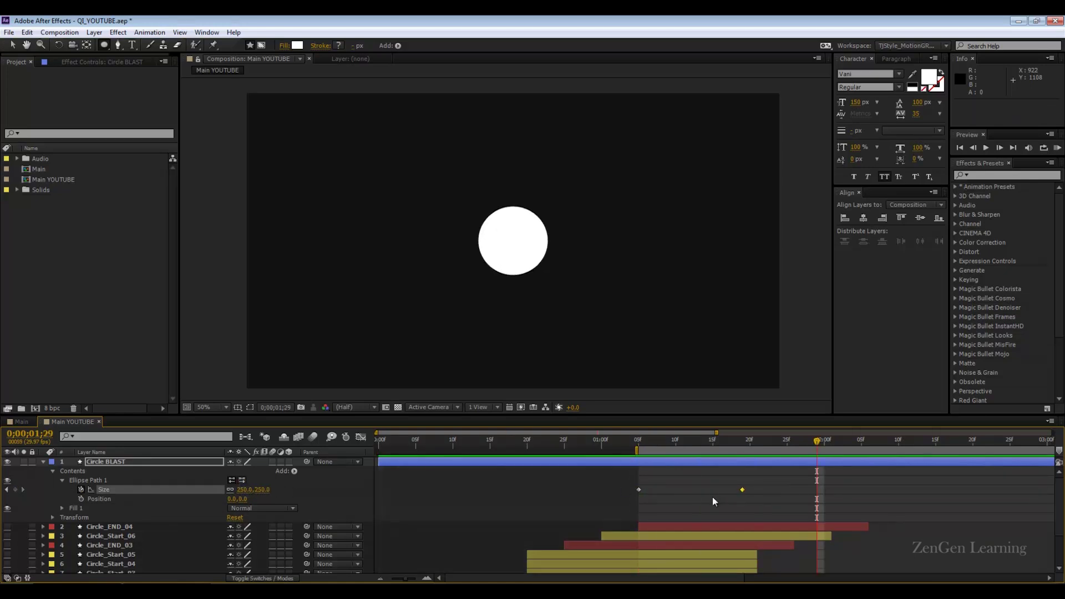
# - Apply Easy Ease to the 250 size keyframe and extend its incoming handle in the speed graph for a fast start and slow finish
pyautogui.rightClick(743, 490)
pyautogui.moveTo(860, 482)
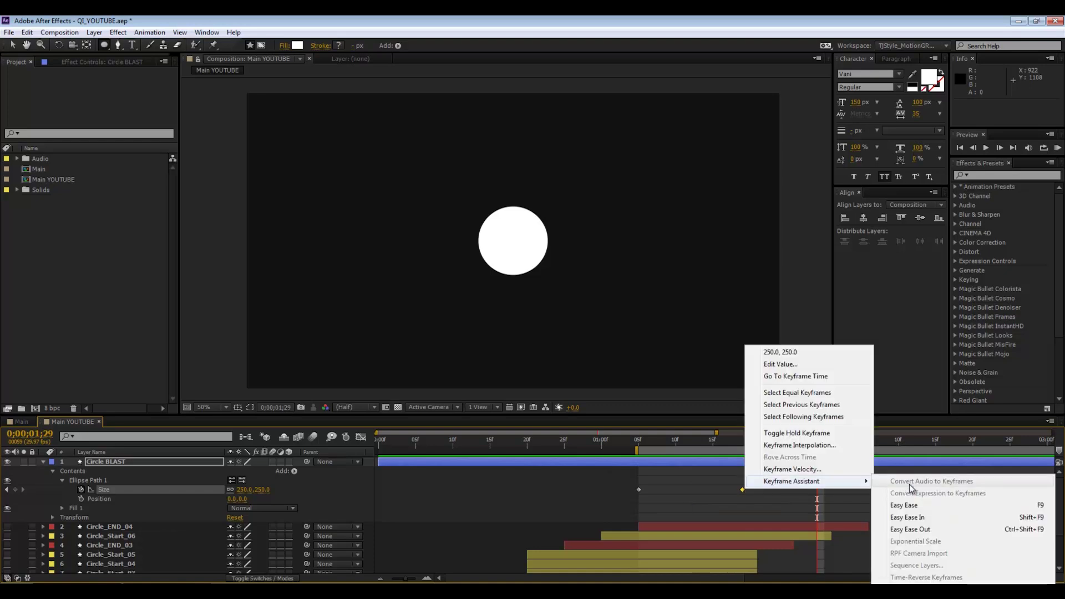
pyautogui.click(905, 505)
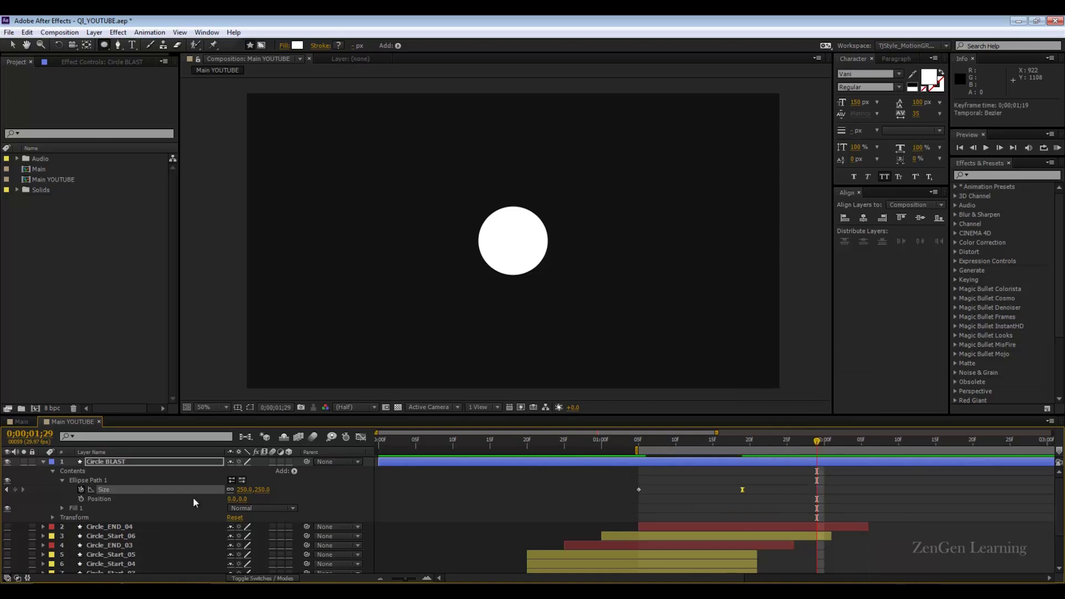
pyautogui.click(360, 437)
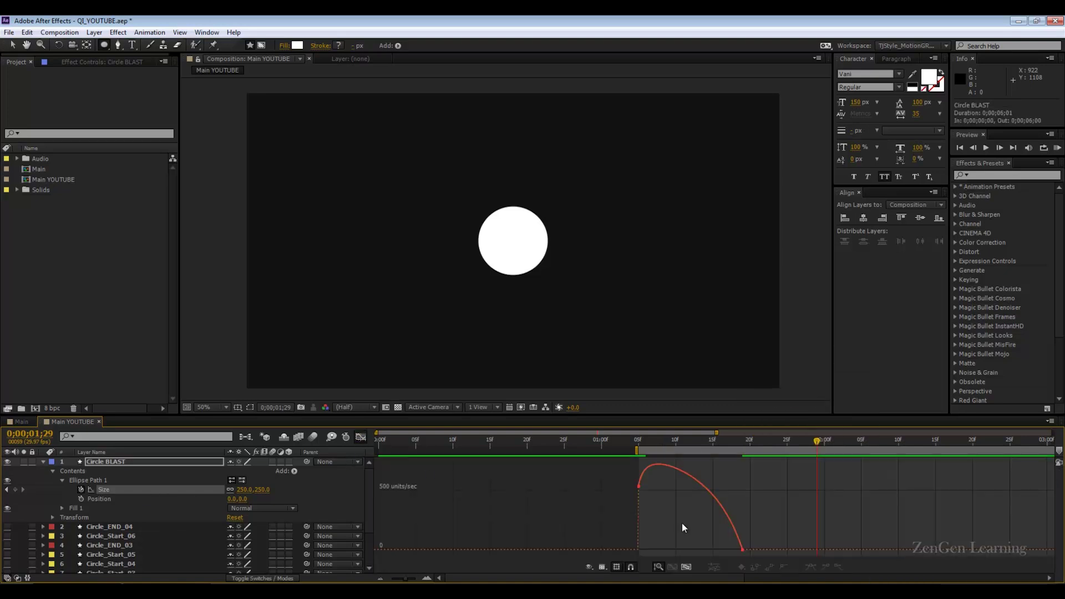
pyautogui.click(742, 550)
pyautogui.moveTo(708, 550); pyautogui.dragTo(665, 550)
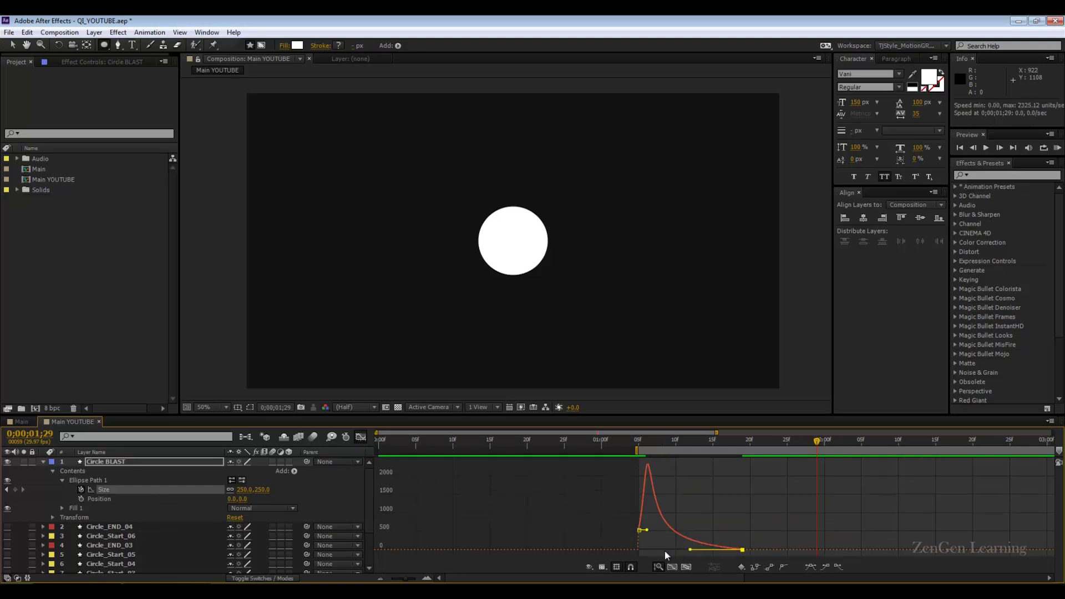
# - Close the graph editor and move the ending 250 Size keyframe of Circle BLAST to 0;00;02;00
pyautogui.click(793, 442)
pyautogui.moveTo(793, 444); pyautogui.dragTo(825, 443)
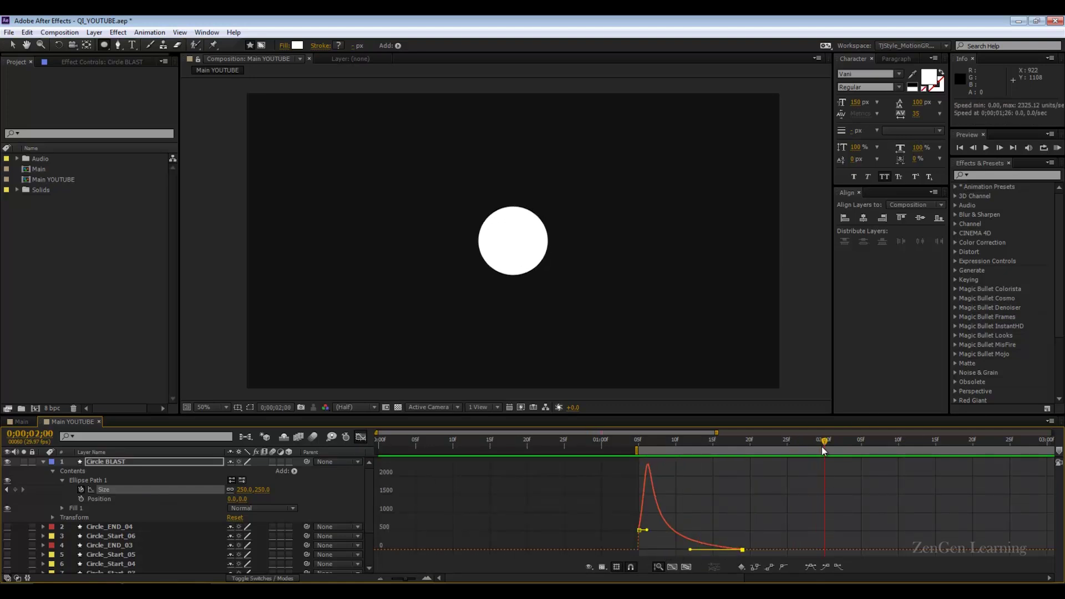
pyautogui.click(357, 438)
pyautogui.moveTo(743, 490); pyautogui.dragTo(879, 493)
pyautogui.hotkey('ctrl', 'z')
pyautogui.click(900, 485)
# - Apply the CC Light Wipe transition effect to the Circle BLAST layer and set its Intensity to 0
pyautogui.scroll(-3, 1014, 314)
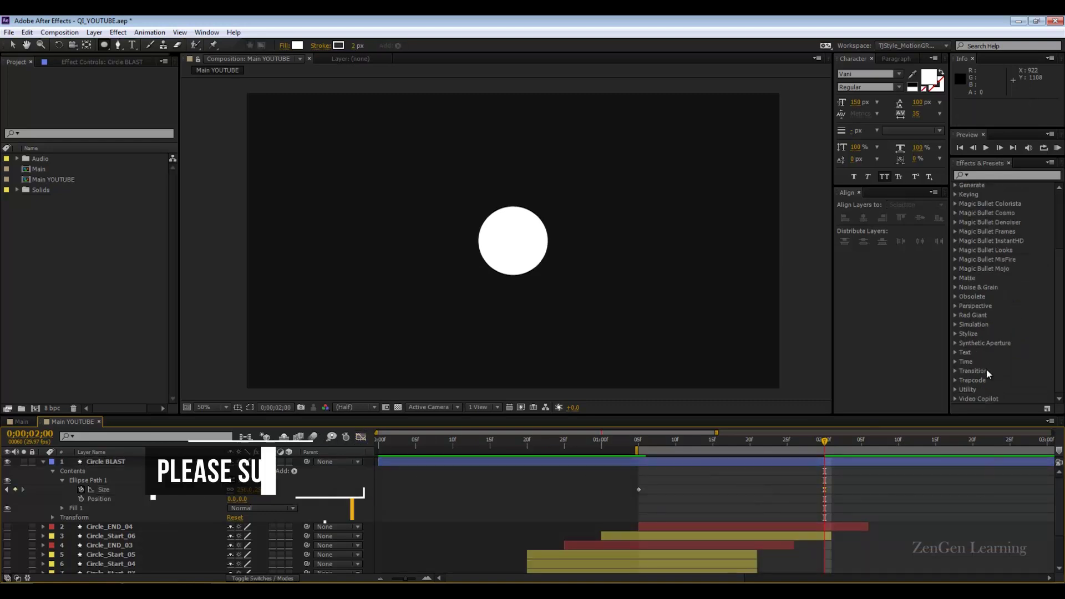
pyautogui.click(955, 371)
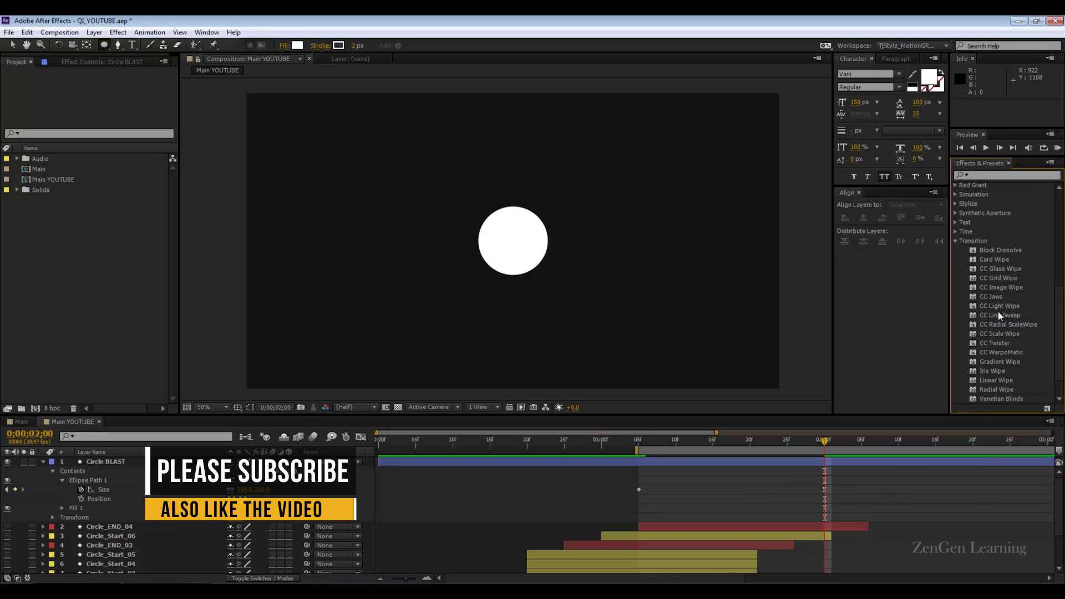
pyautogui.moveTo(998, 305); pyautogui.dragTo(674, 461)
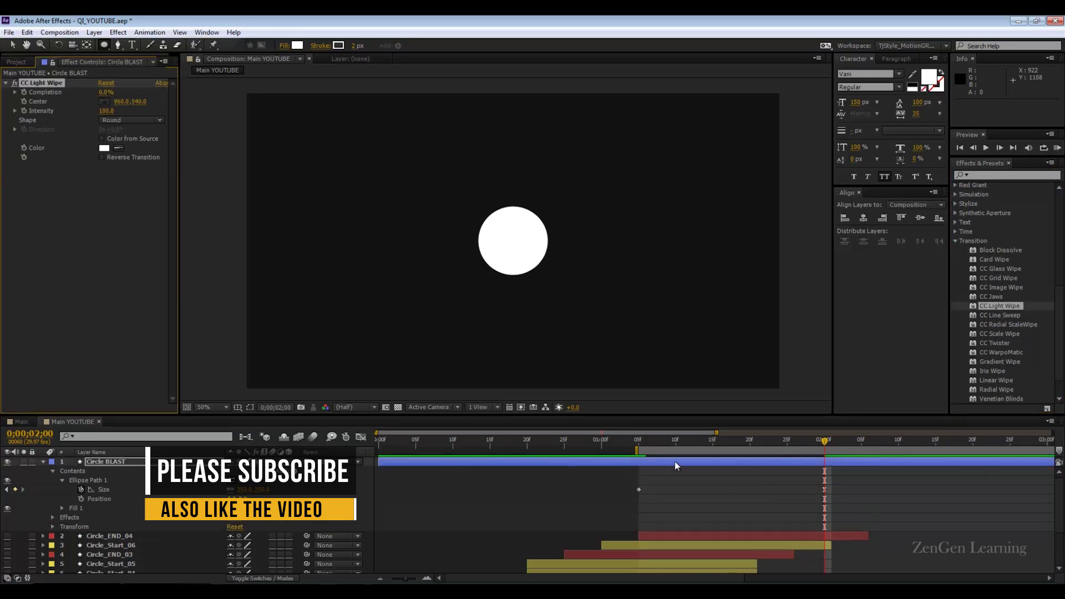
pyautogui.moveTo(106, 111); pyautogui.dragTo(20, 118)
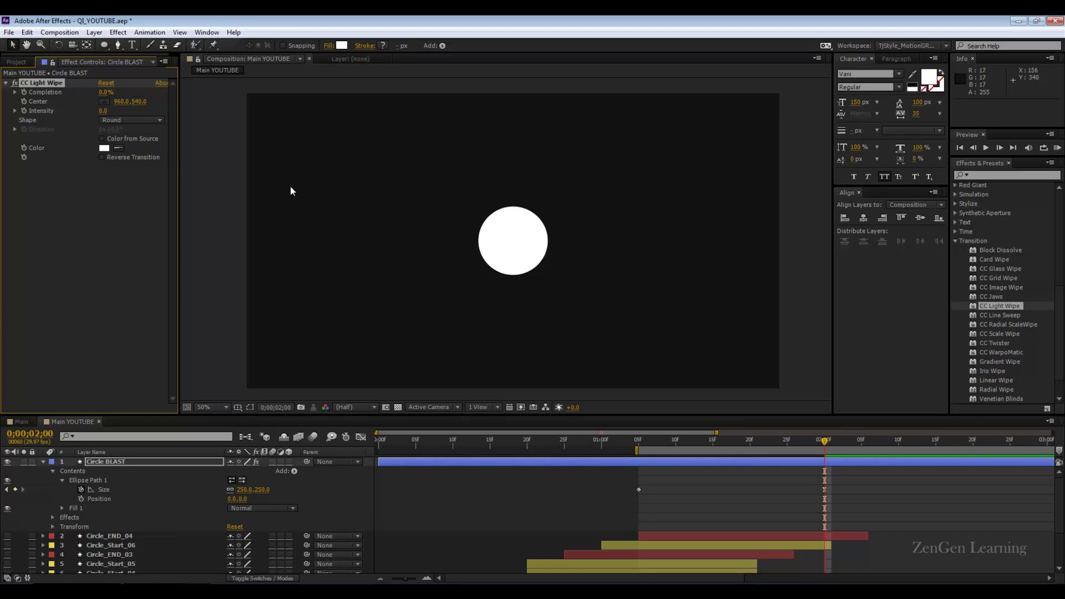
# - Keyframe the Light Wipe Completion at 0% at 0;00;01;05 and raise it at 0;00;02;00 to wipe the circle away
pyautogui.click(639, 441)
pyautogui.click(25, 93)
pyautogui.click(825, 444)
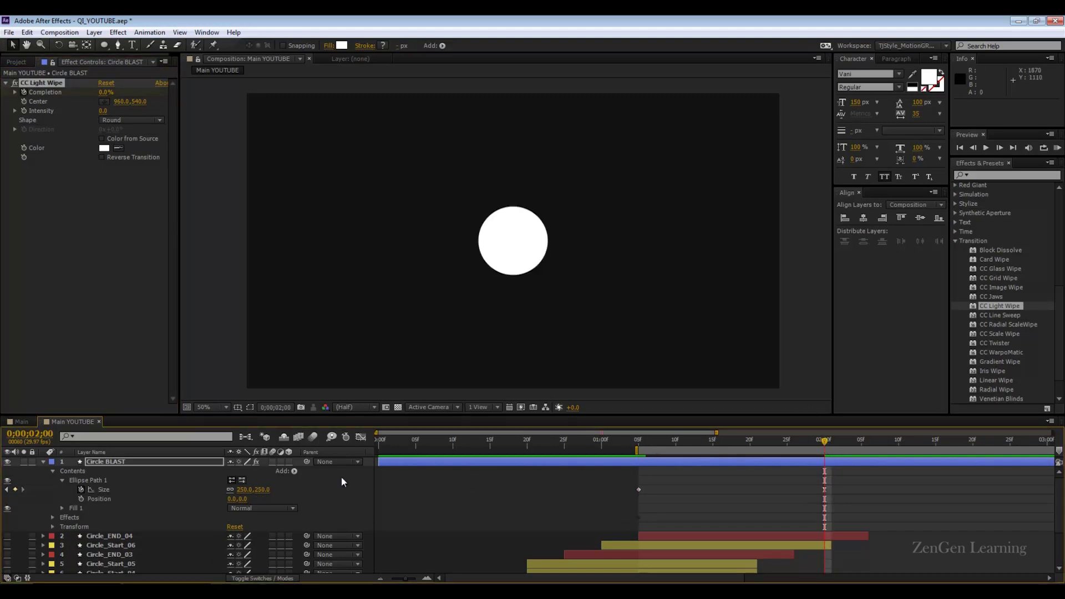
pyautogui.moveTo(100, 95); pyautogui.dragTo(159, 101)
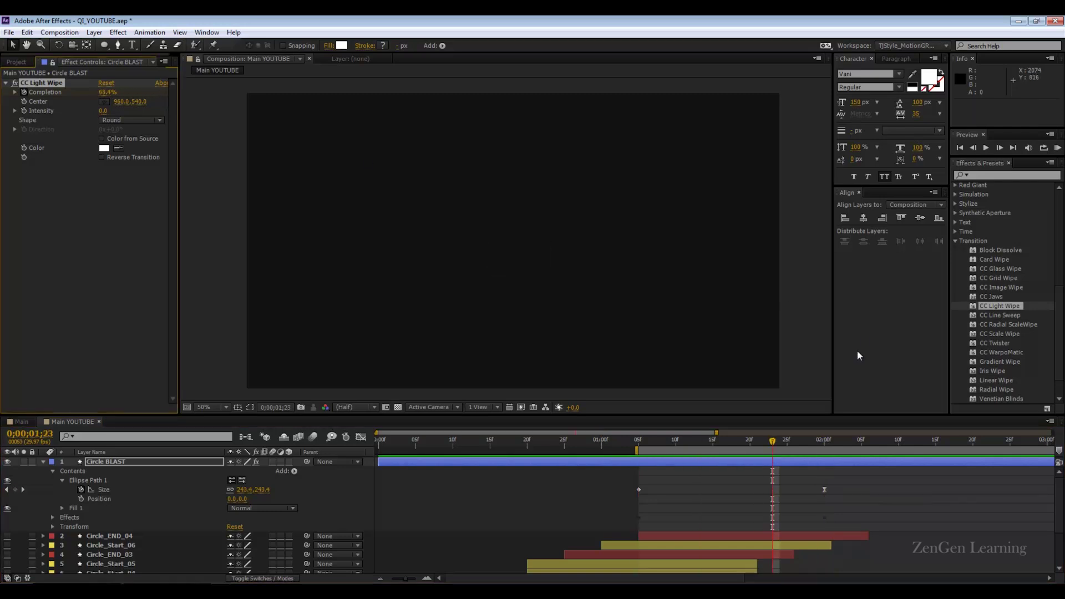
# - Reduce the Completion keyframe at 0;00;02;00 to 12%, just enough to hide the circle, and preview the animation
pyautogui.click(825, 443)
pyautogui.moveTo(108, 92); pyautogui.dragTo(55, 90)
pyautogui.click(106, 92)
pyautogui.press('Up')
pyautogui.press('Up')
pyautogui.press('Up')
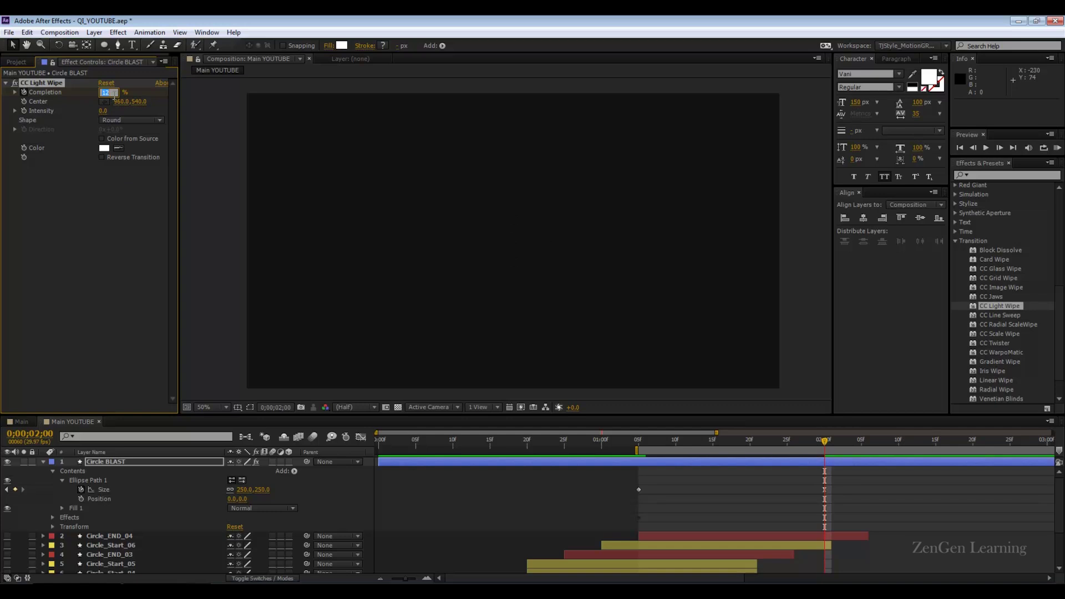
pyautogui.press('Down')
pyautogui.press('Down')
pyautogui.press('Up')
pyautogui.press('Up')
pyautogui.click(533, 486)
pyautogui.press('KP_0')
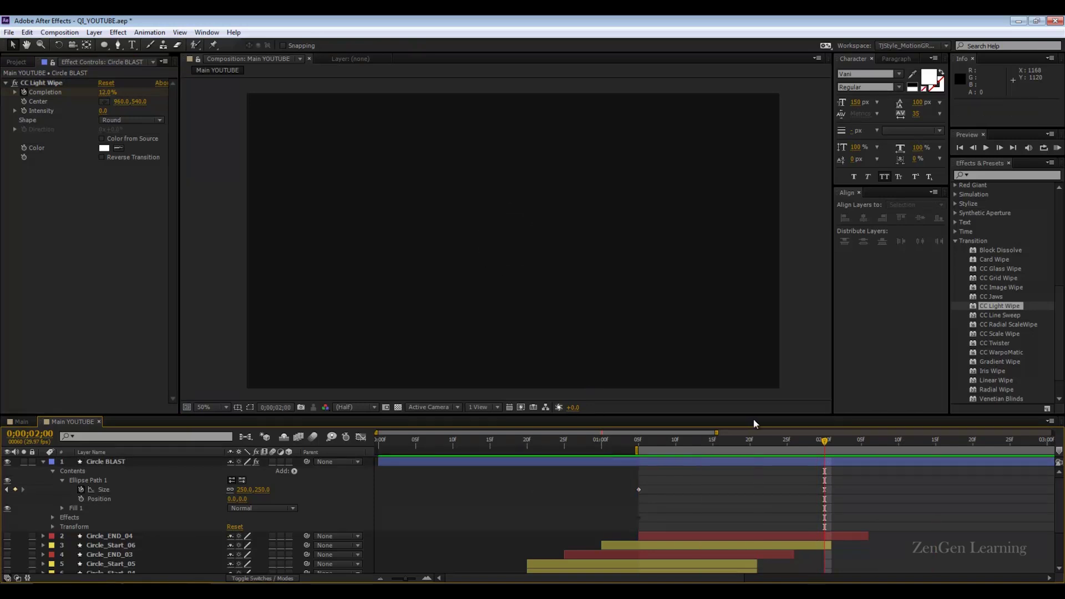
pyautogui.moveTo(654, 436); pyautogui.dragTo(638, 438)
pyautogui.moveTo(639, 489); pyautogui.dragTo(698, 489)
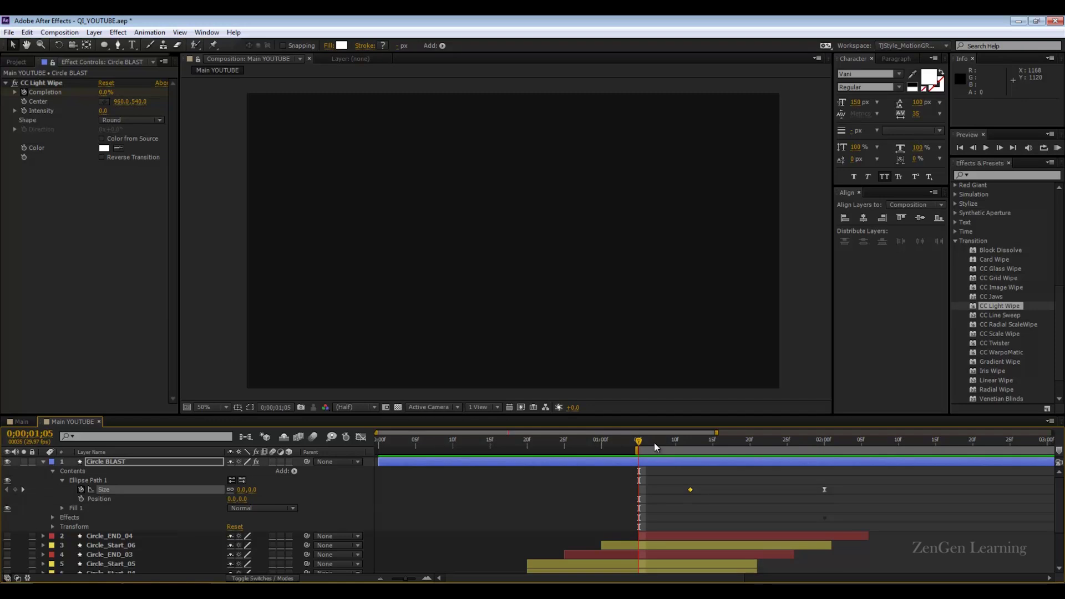
pyautogui.moveTo(663, 444); pyautogui.dragTo(690, 450)
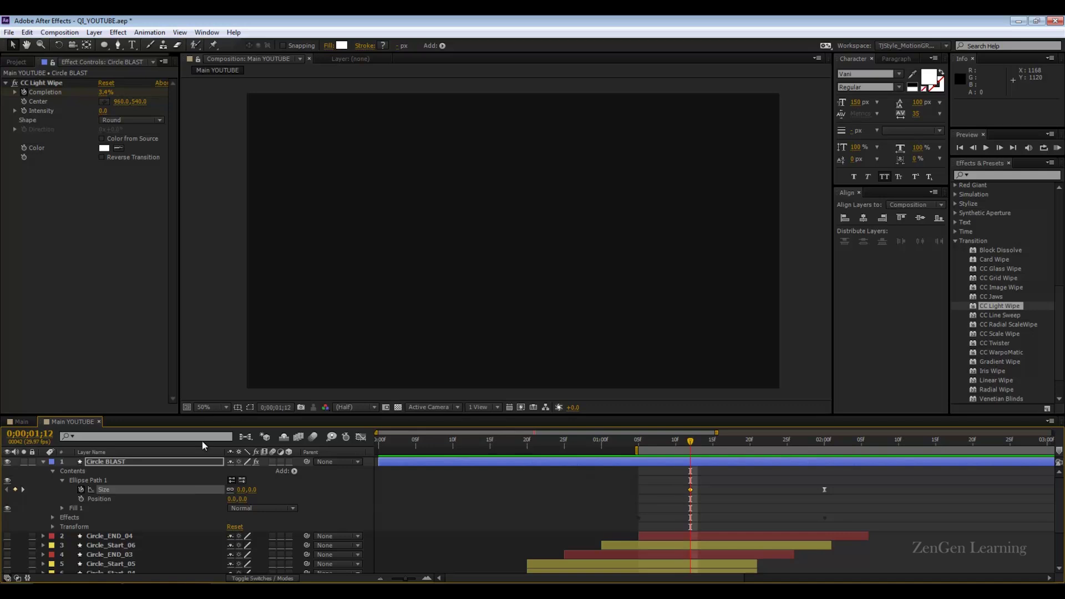
pyautogui.moveTo(104, 93); pyautogui.dragTo(105, 98)
pyautogui.moveTo(689, 491); pyautogui.dragTo(637, 494)
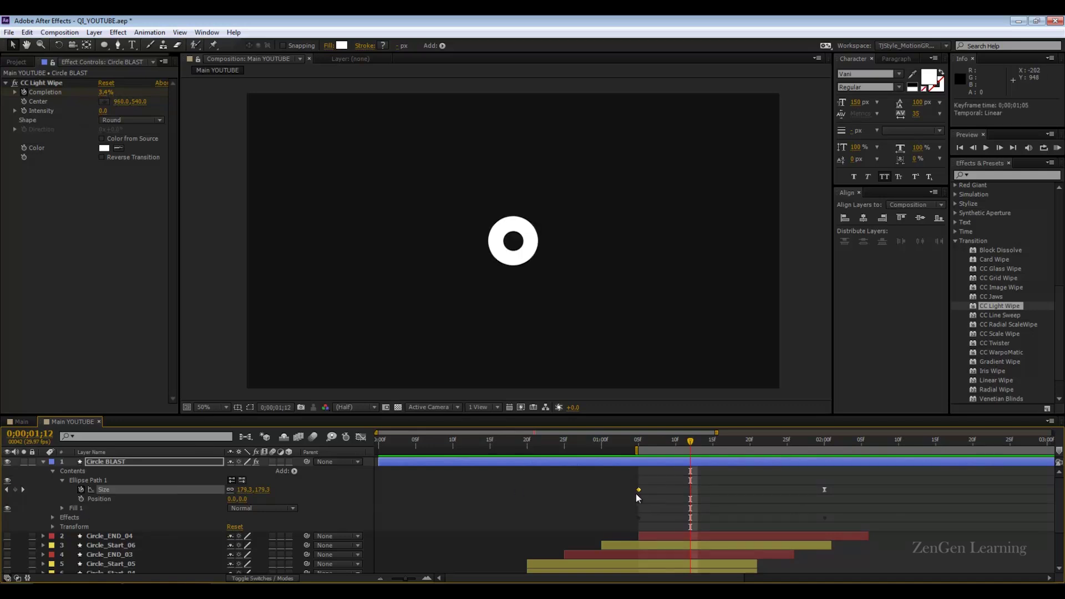
# - Show Circle BLAST's keyframed properties, move the first Completion keyframe to 0;00;01;13, and preview the wipe
pyautogui.click(53, 518)
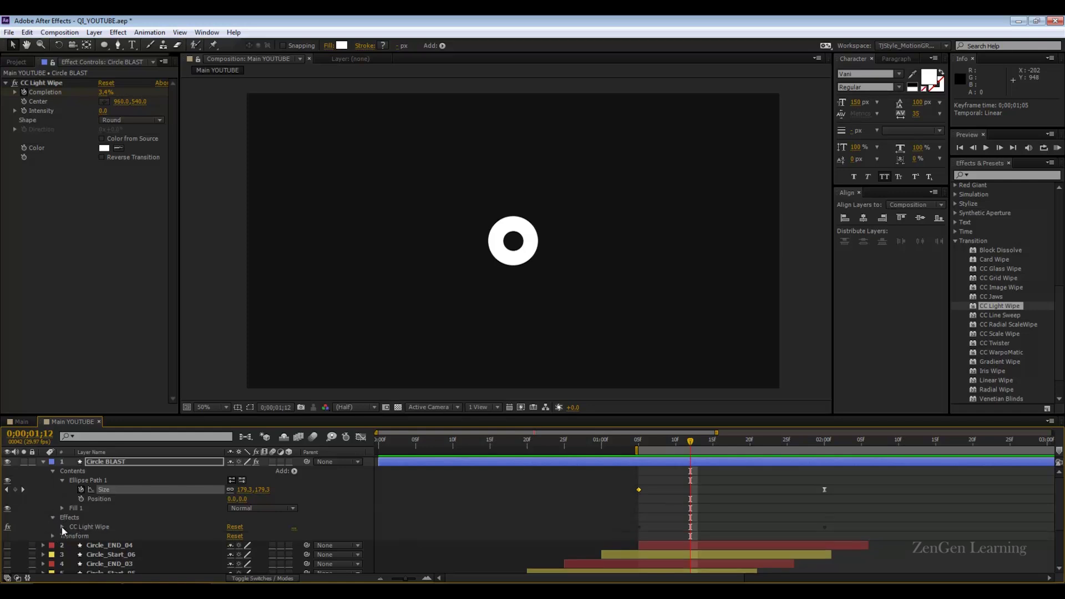
pyautogui.click(61, 527)
pyautogui.press('u')
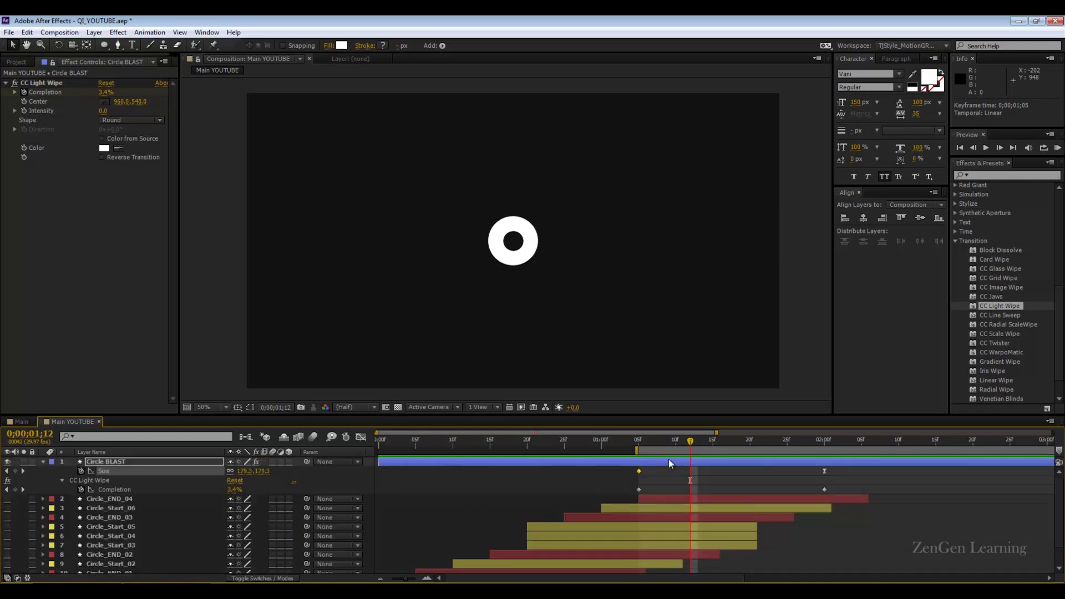
pyautogui.press('pagedown')
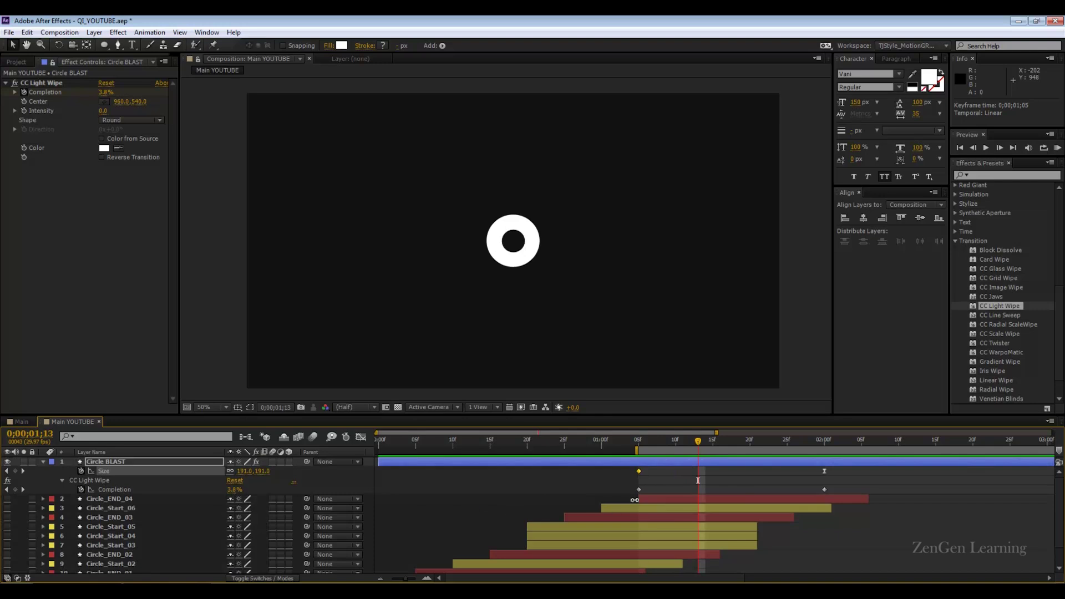
pyautogui.moveTo(639, 490); pyautogui.dragTo(698, 490)
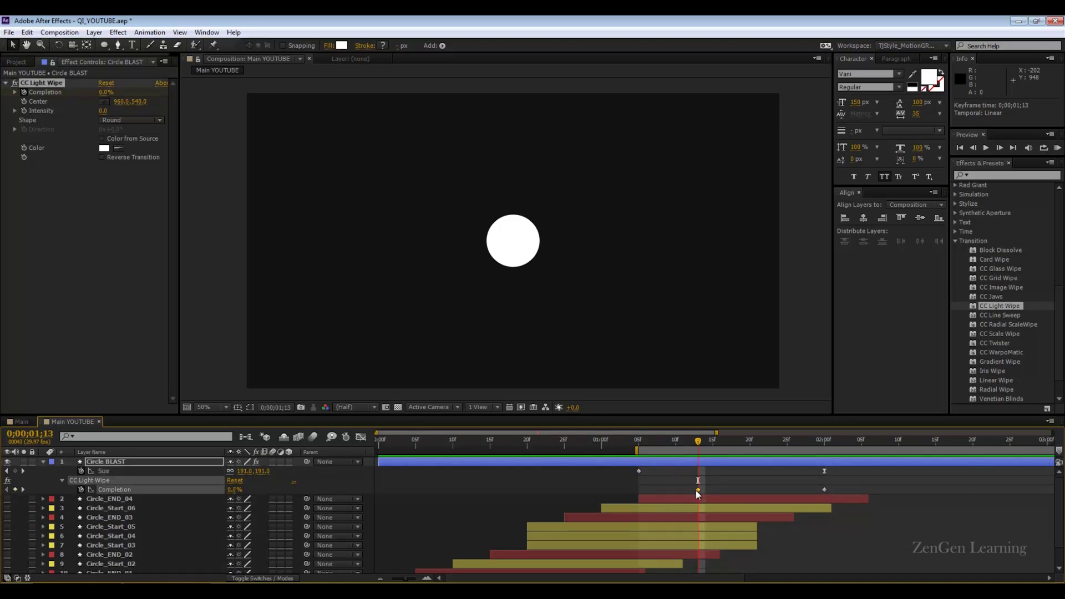
pyautogui.click(714, 485)
pyautogui.press('space')
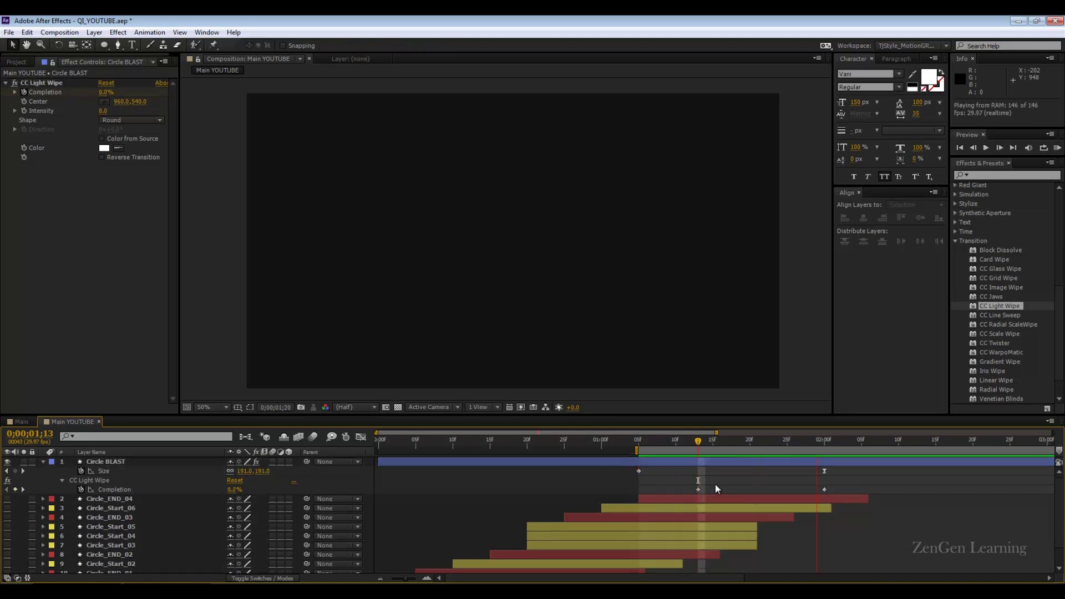
pyautogui.press('space')
# - Select the Light Wipe Completion keyframe at 0;00;02;00 on Circle BLAST
pyautogui.moveTo(845, 485); pyautogui.dragTo(820, 493)
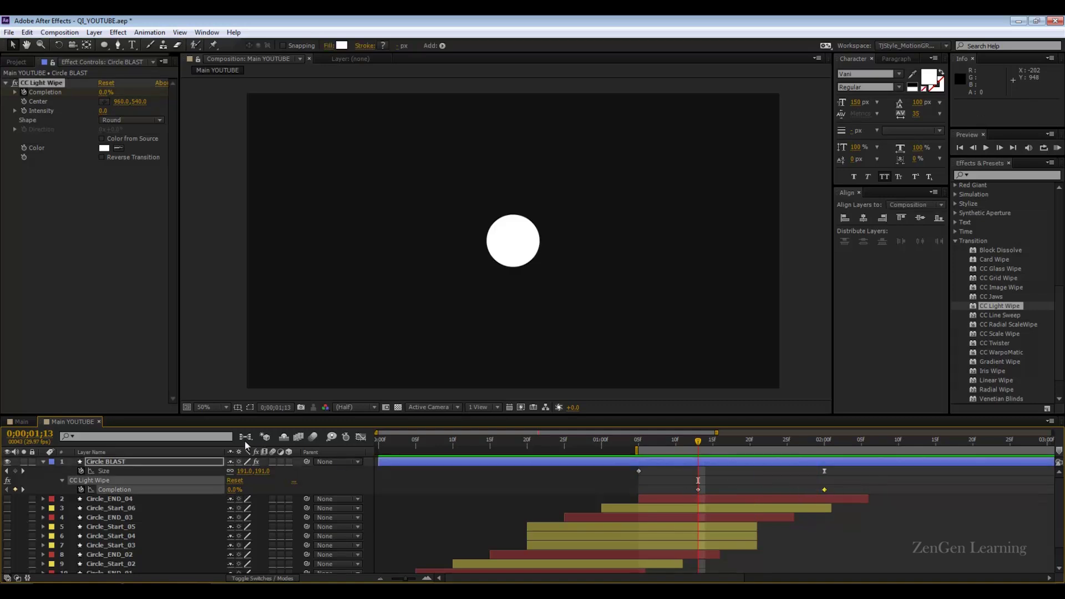